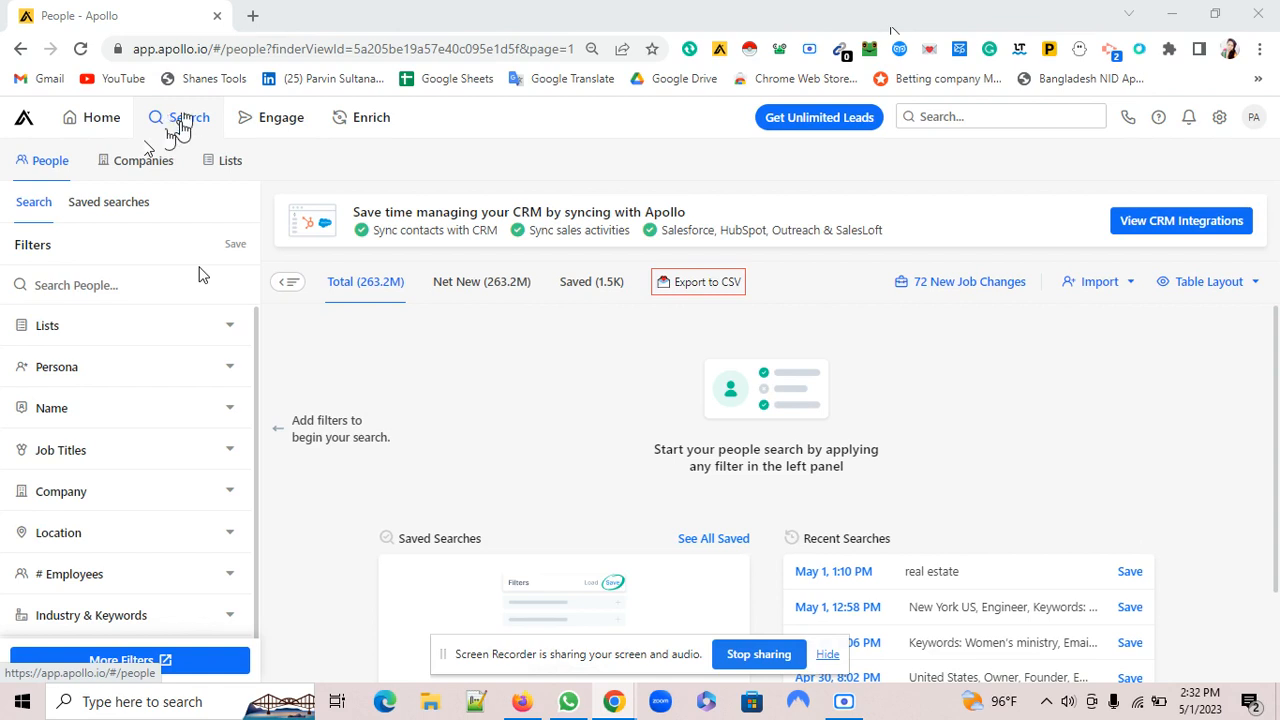
- Switch to the company search and open the industry choices of the Industry & Keywords filter
{"action": "left_click", "coordinate": [150, 166]}
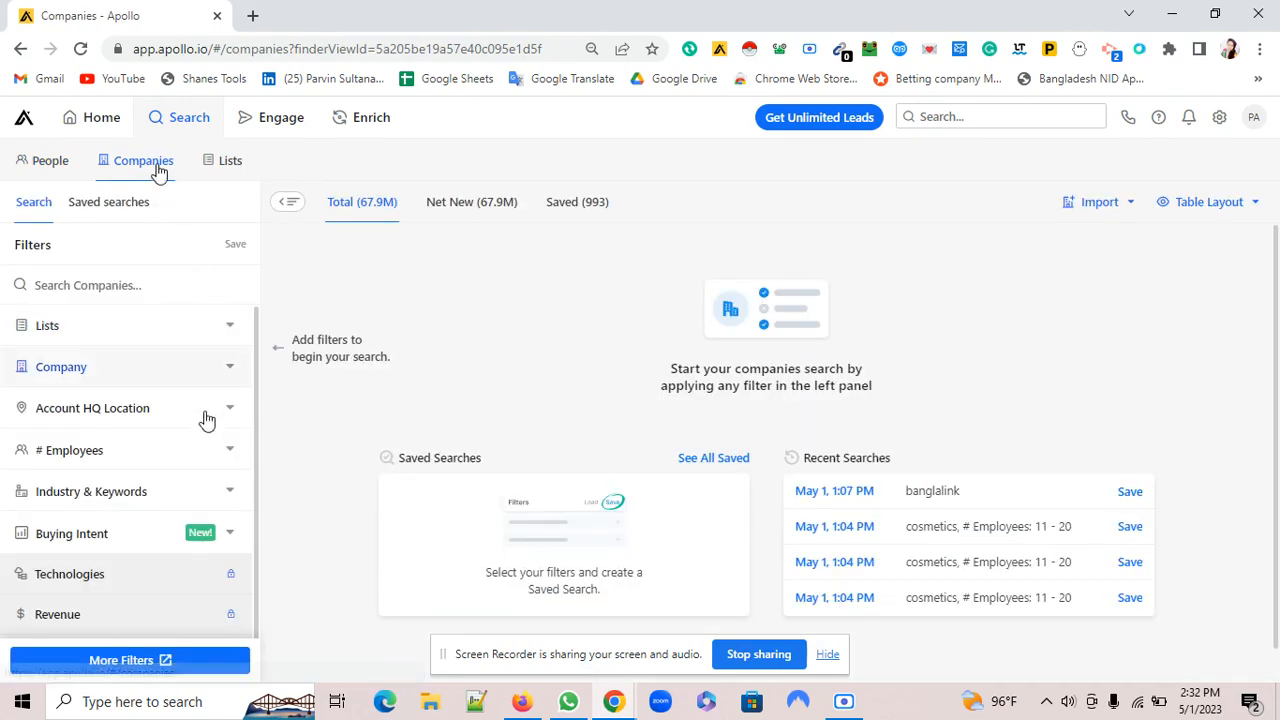
{"action": "scroll", "coordinate": [56, 463], "scroll_direction": "down", "scroll_amount": 1}
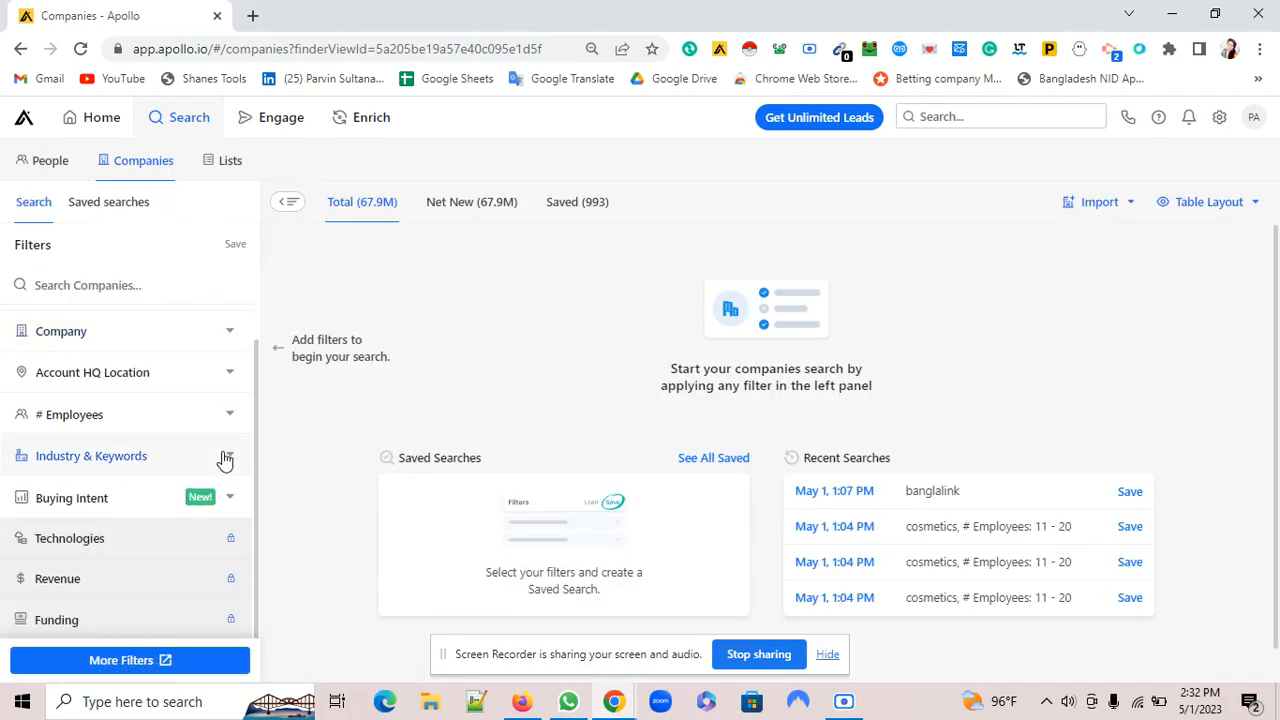
{"action": "left_click", "coordinate": [224, 459]}
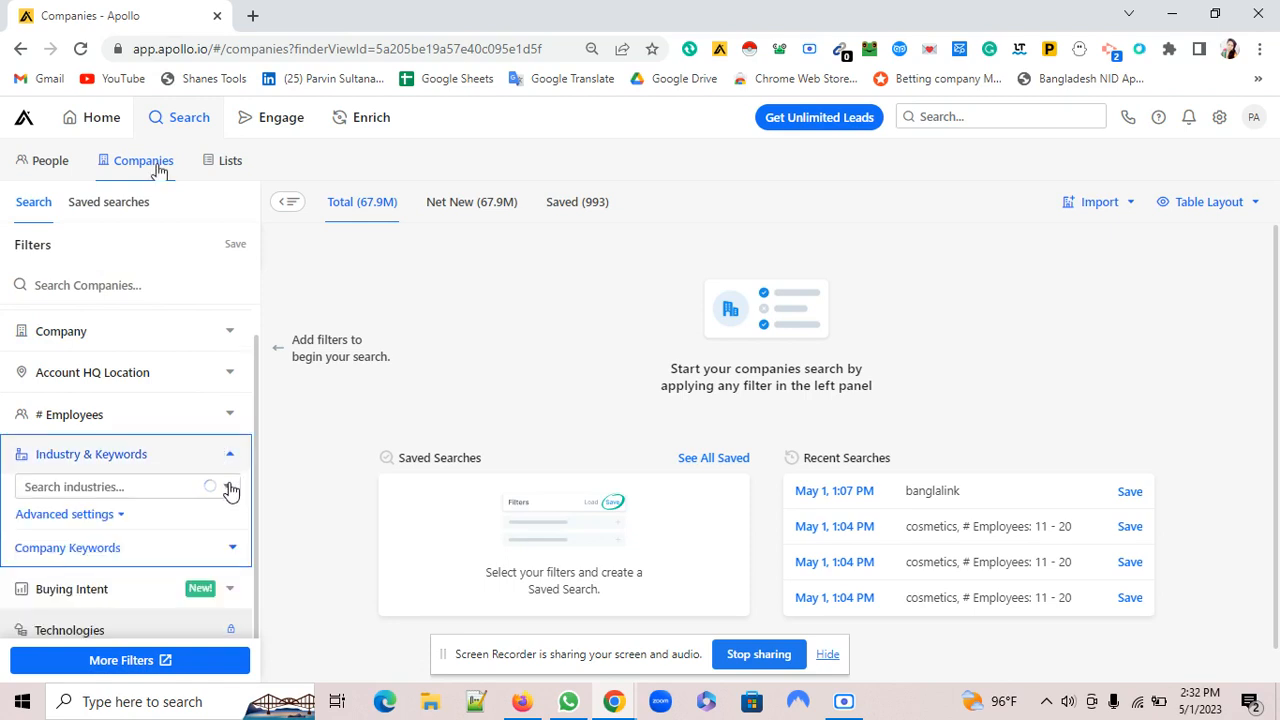
{"action": "left_click", "coordinate": [230, 488]}
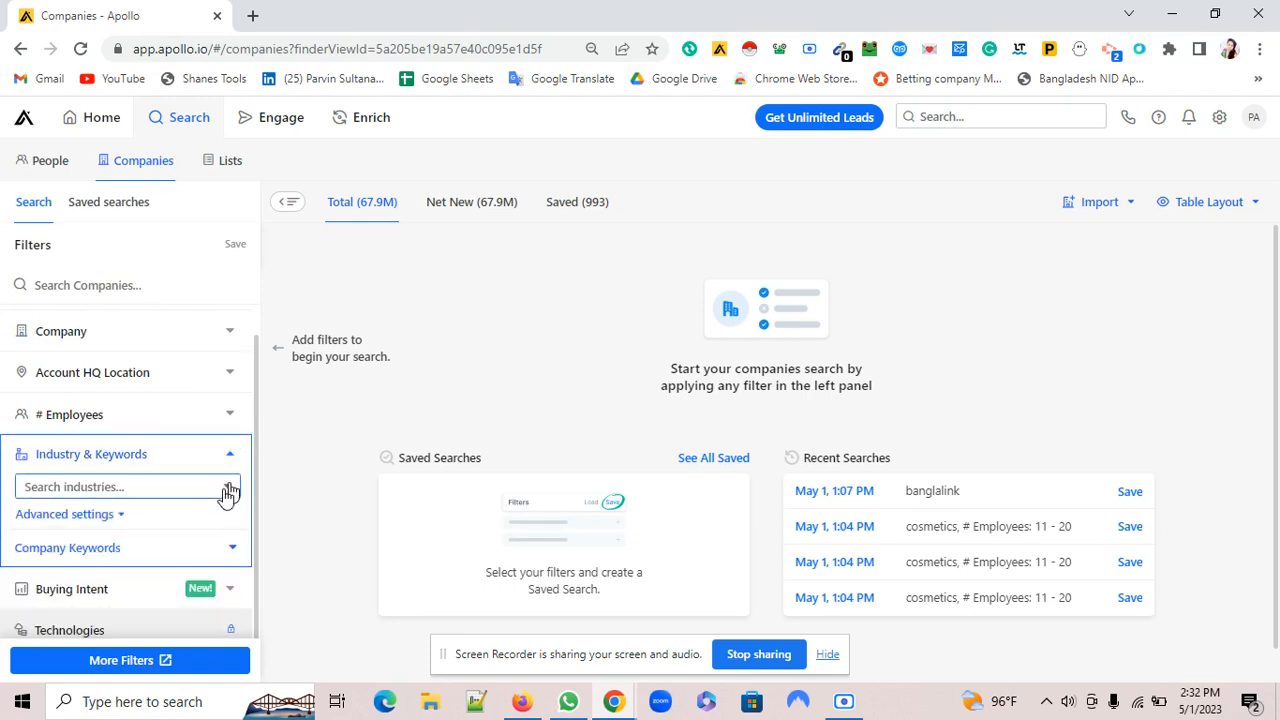
{"action": "left_click", "coordinate": [228, 492]}
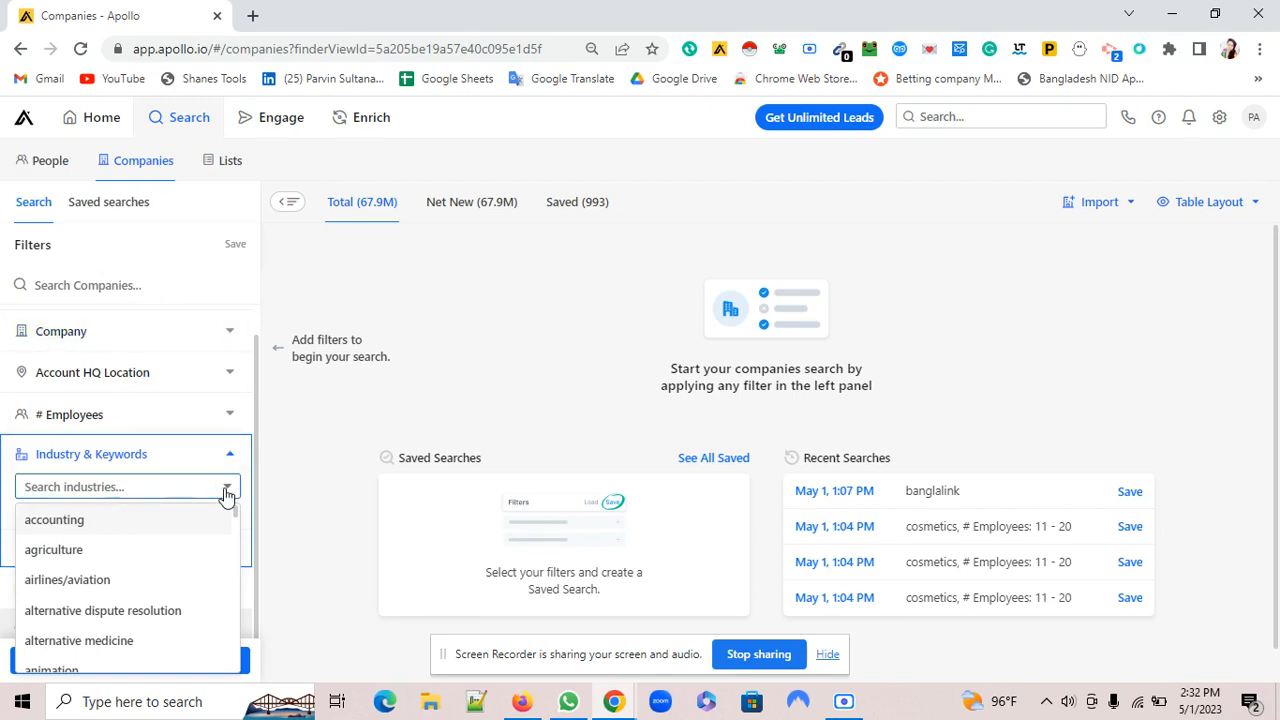
- Look through the available industries and filter the companies by cosmetics
{"action": "scroll", "coordinate": [158, 525], "scroll_direction": "down", "scroll_amount": 4}
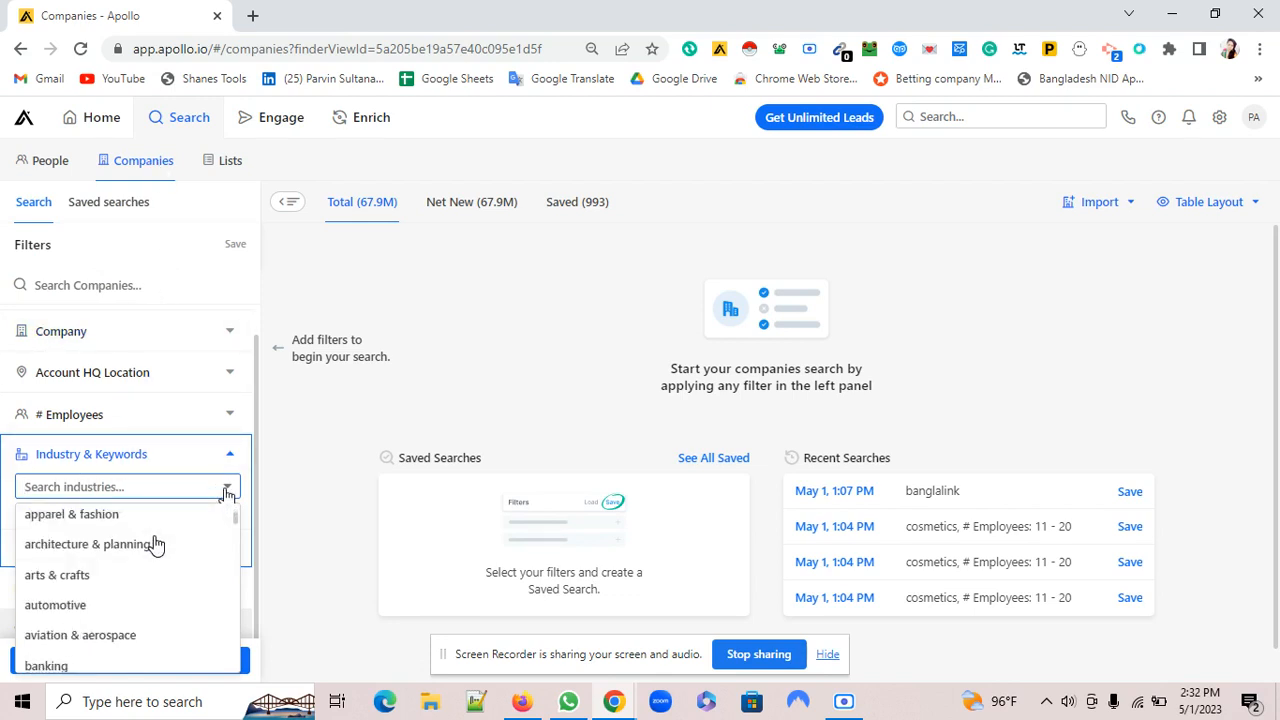
{"action": "scroll", "coordinate": [156, 553], "scroll_direction": "down", "scroll_amount": 4}
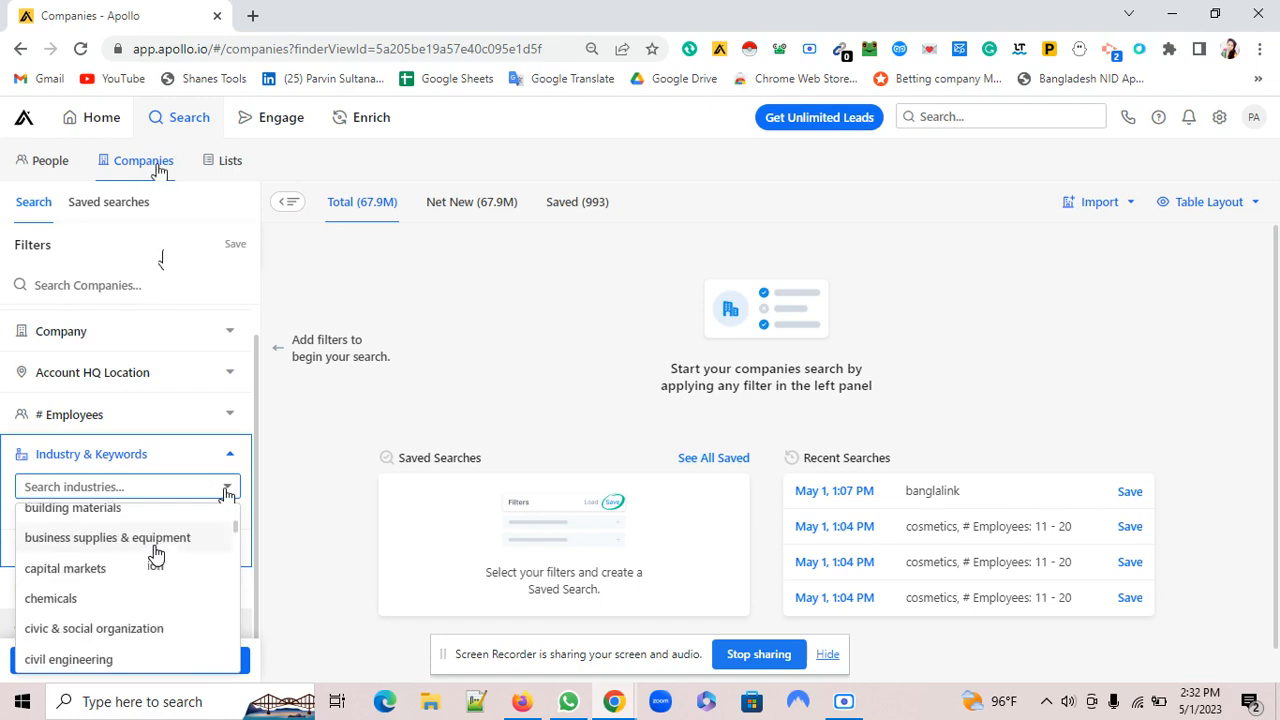
{"action": "scroll", "coordinate": [156, 553], "scroll_direction": "down", "scroll_amount": 5}
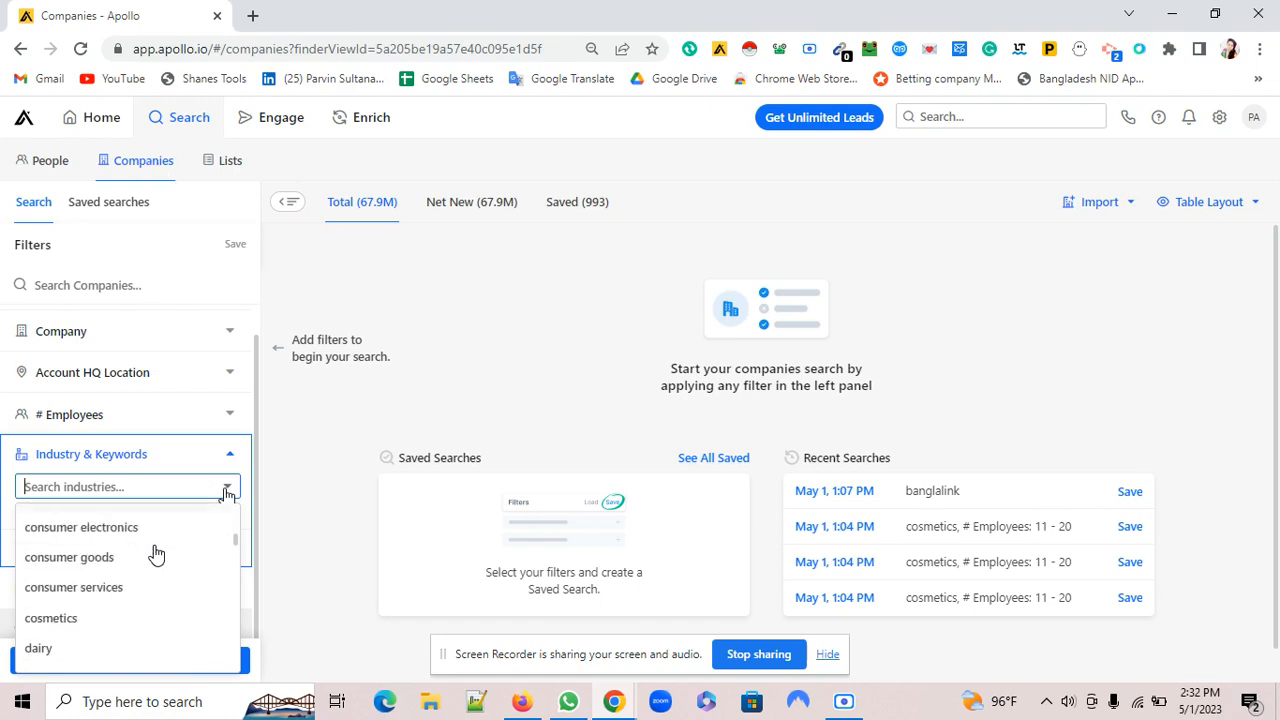
{"action": "scroll", "coordinate": [156, 553], "scroll_direction": "down", "scroll_amount": 5}
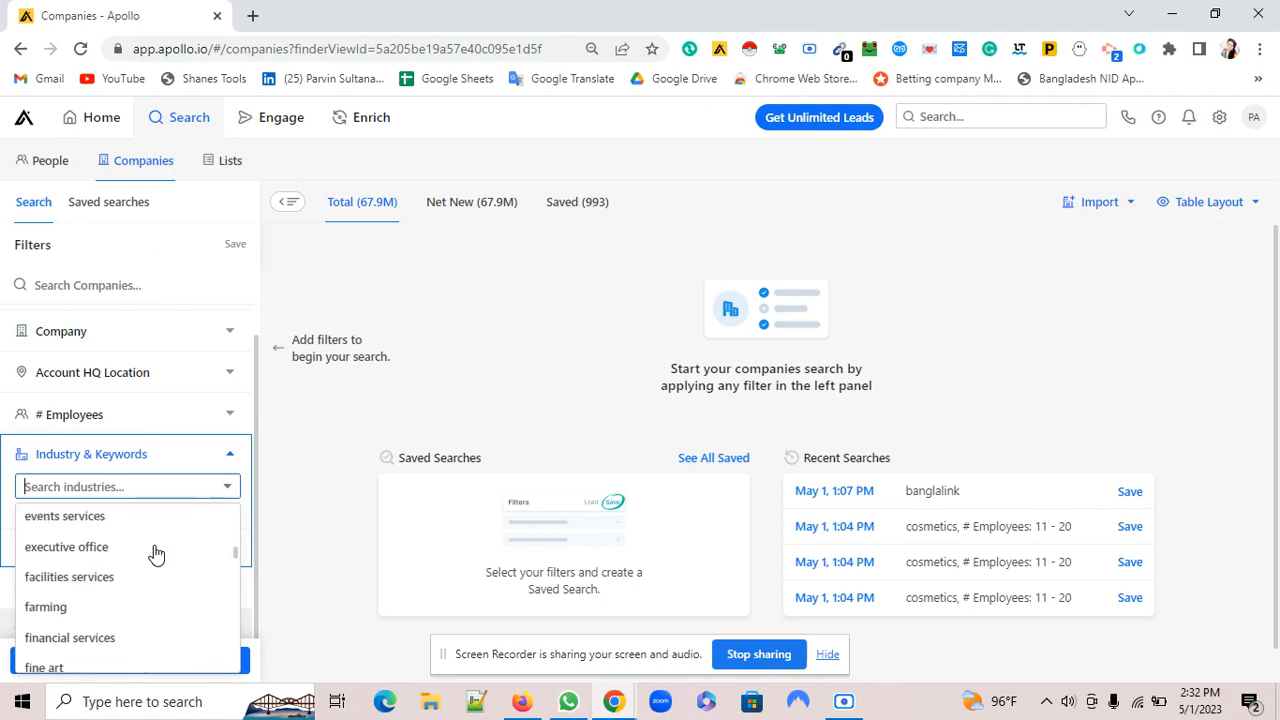
{"action": "scroll", "coordinate": [156, 553], "scroll_direction": "down", "scroll_amount": 5}
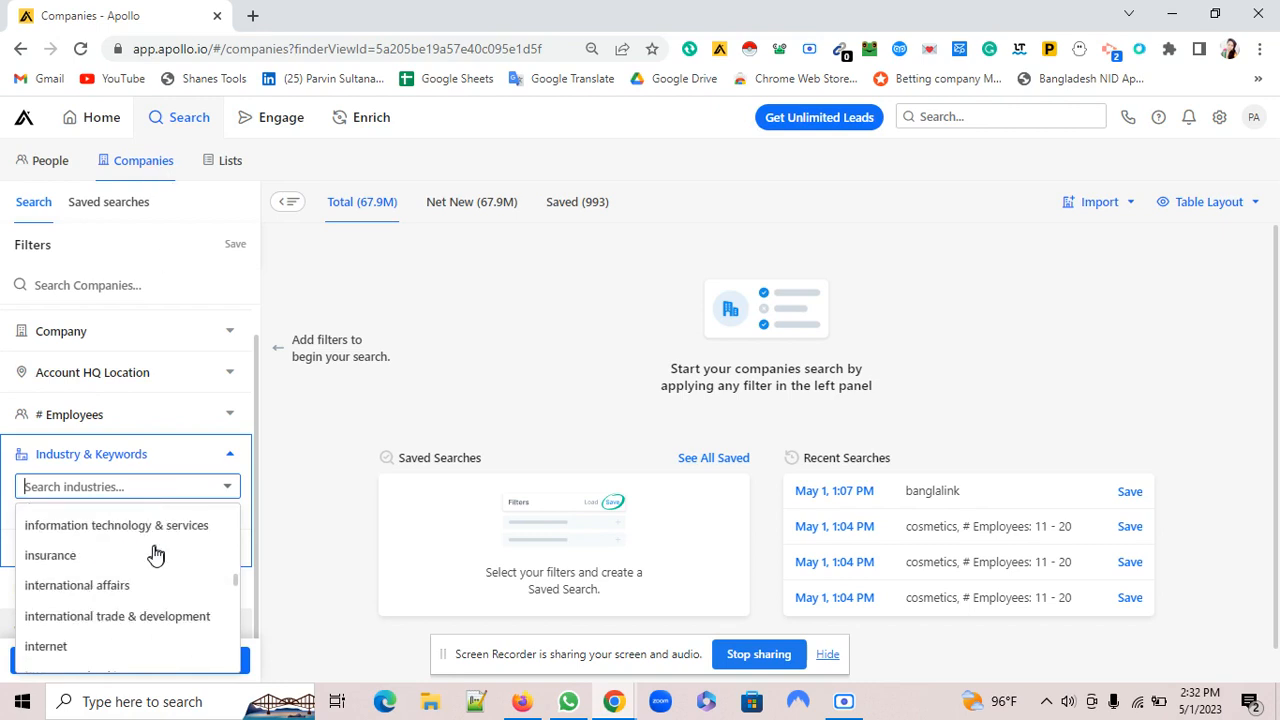
{"action": "scroll", "coordinate": [152, 553], "scroll_direction": "down", "scroll_amount": 10}
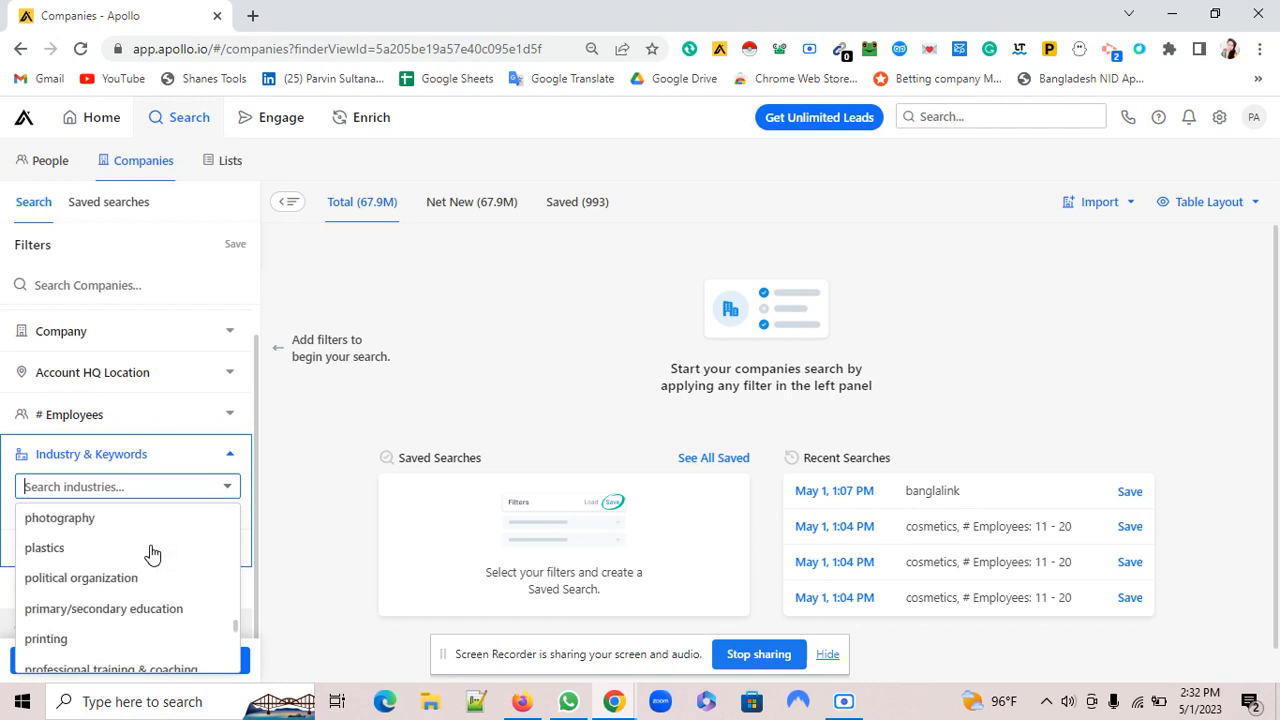
{"action": "scroll", "coordinate": [152, 553], "scroll_direction": "down", "scroll_amount": 5}
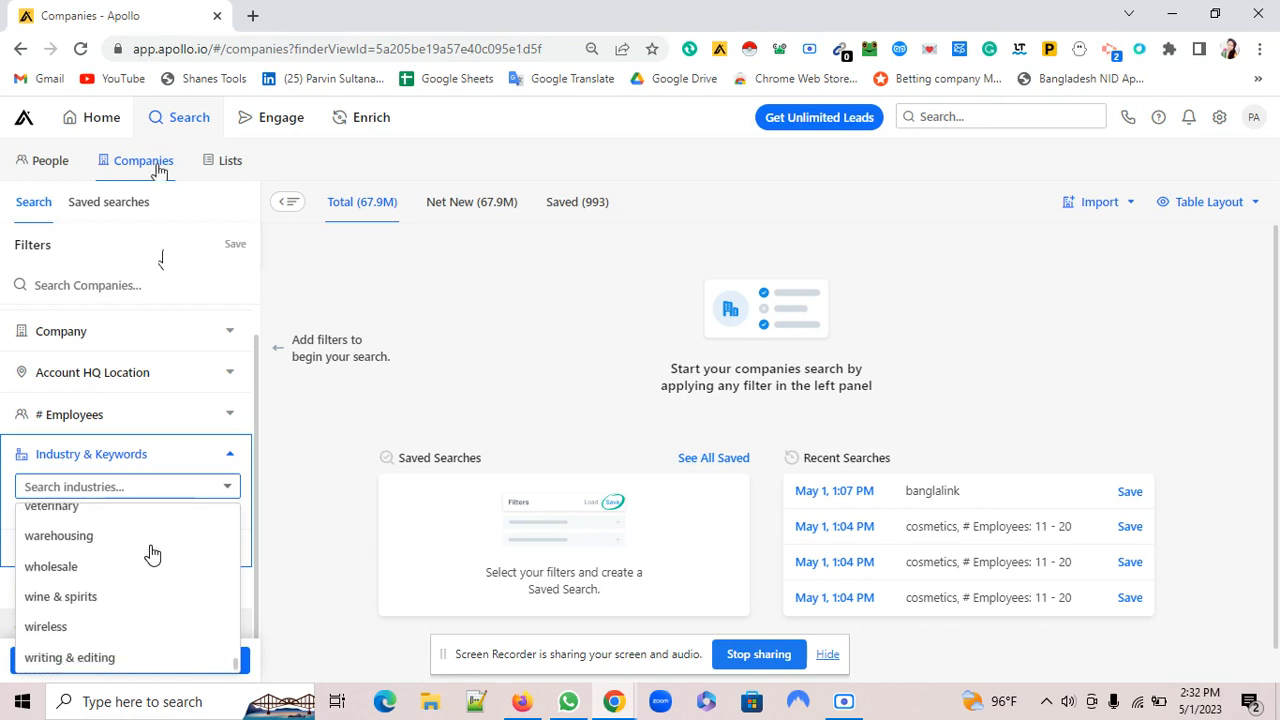
{"action": "scroll", "coordinate": [152, 553], "scroll_direction": "up", "scroll_amount": 10}
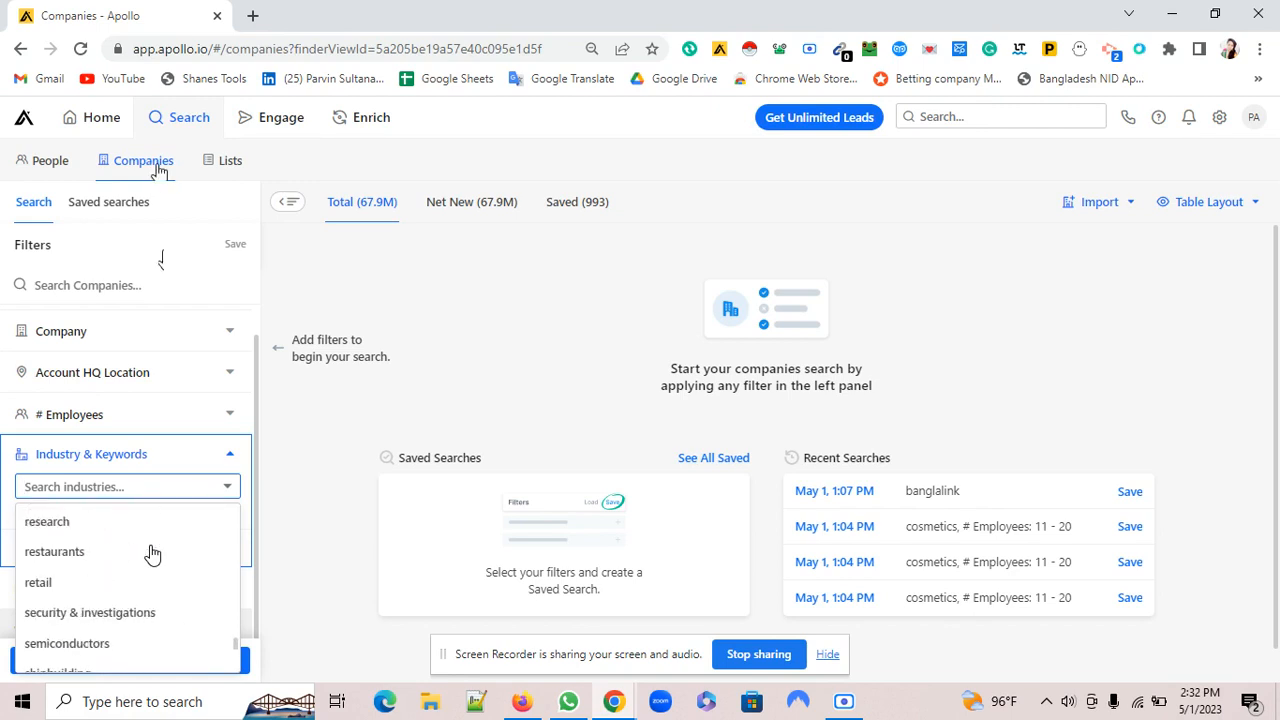
{"action": "scroll", "coordinate": [152, 553], "scroll_direction": "up", "scroll_amount": 10}
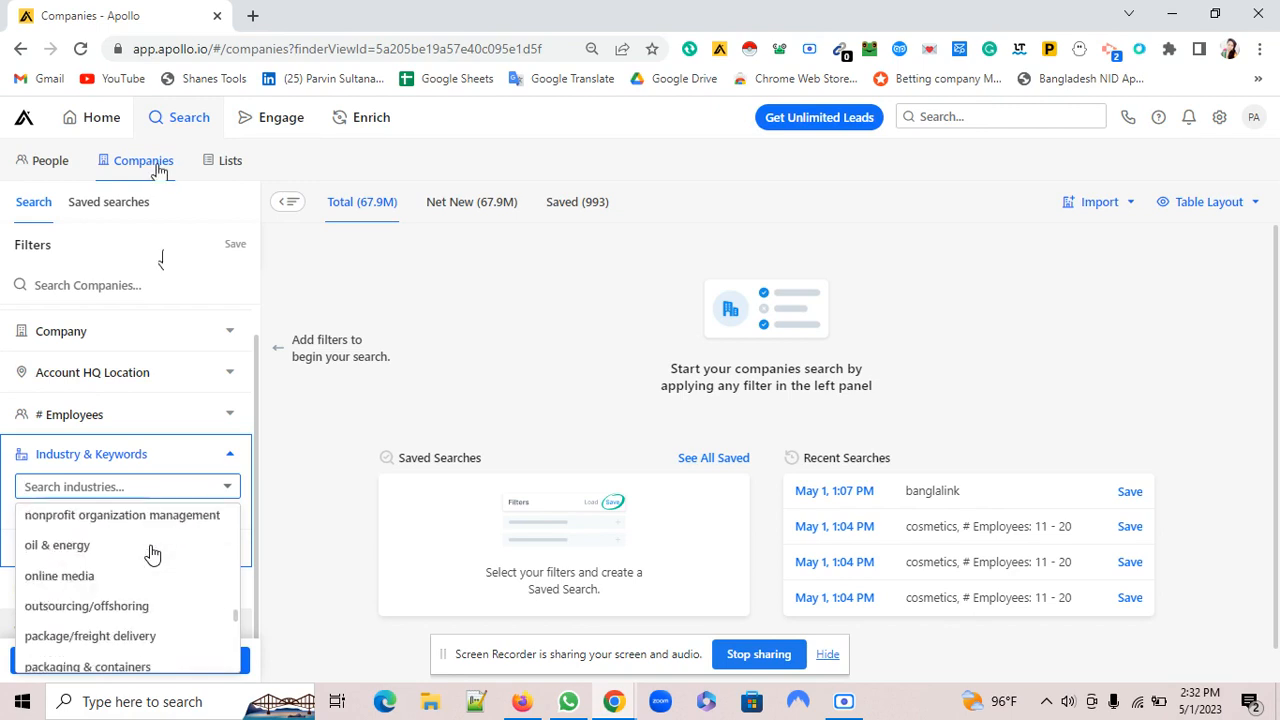
{"action": "scroll", "coordinate": [152, 553], "scroll_direction": "up", "scroll_amount": 8}
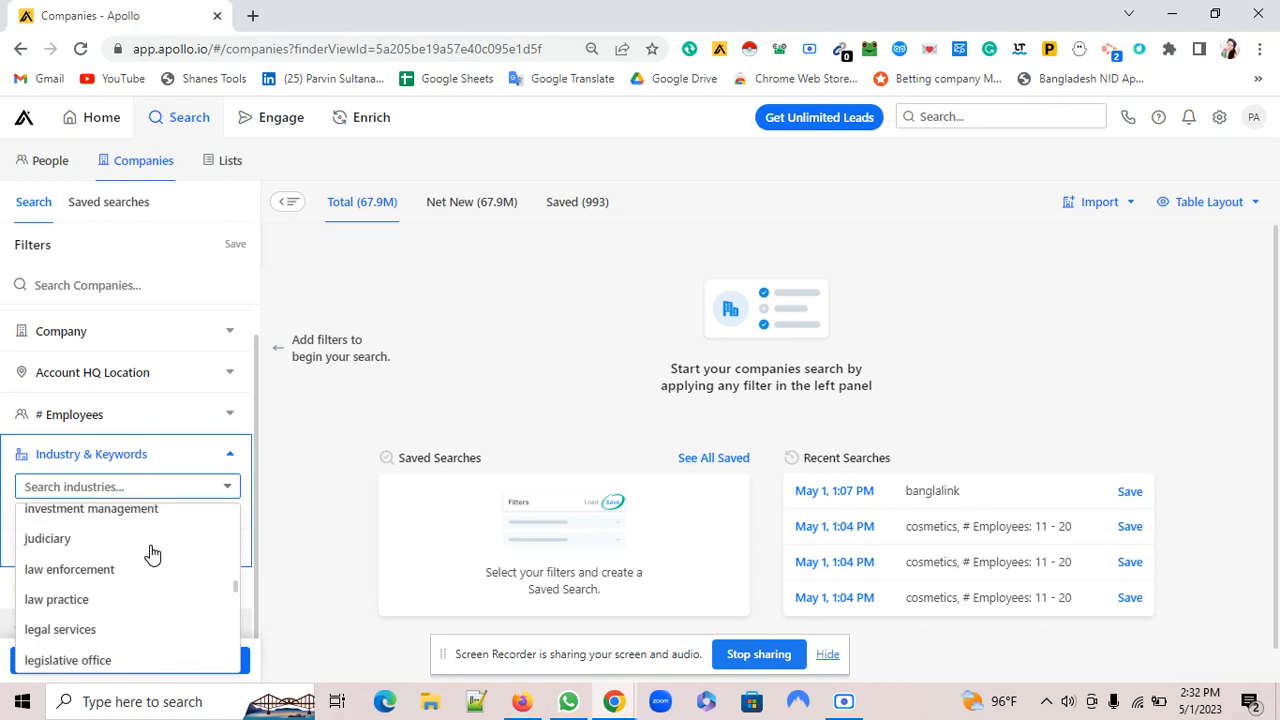
{"action": "scroll", "coordinate": [152, 553], "scroll_direction": "up", "scroll_amount": 10}
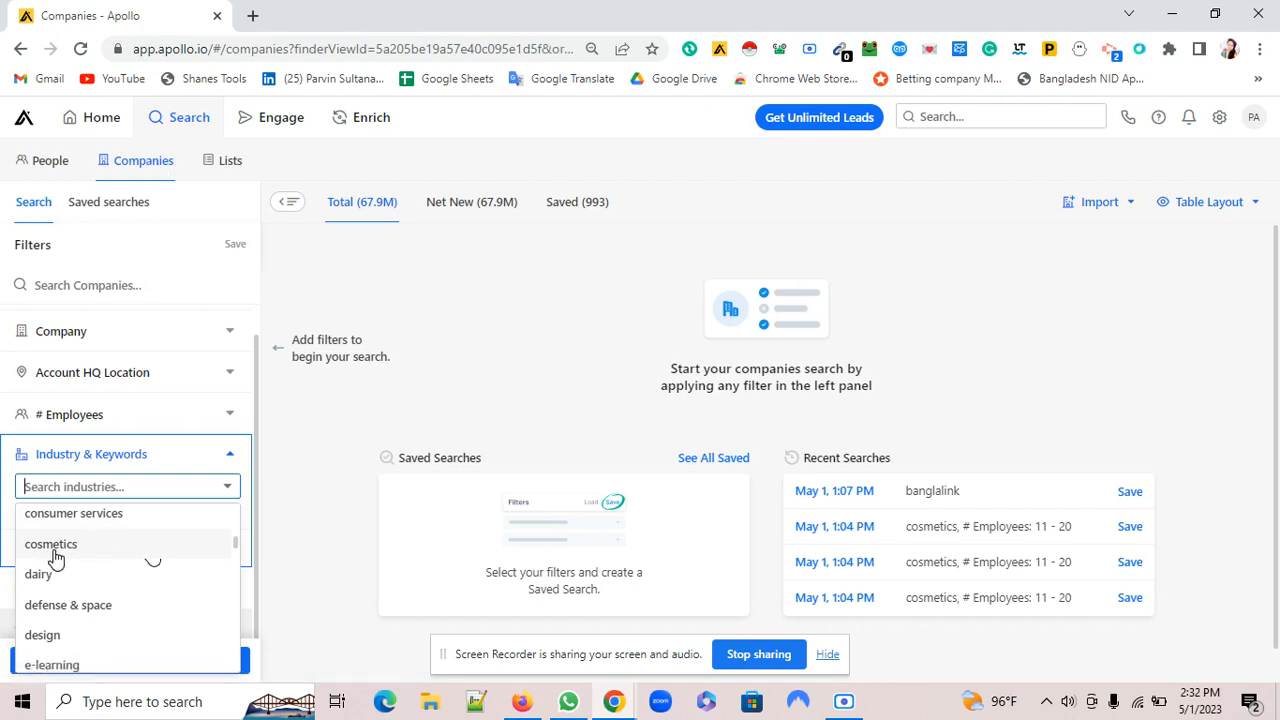
{"action": "left_click", "coordinate": [55, 548]}
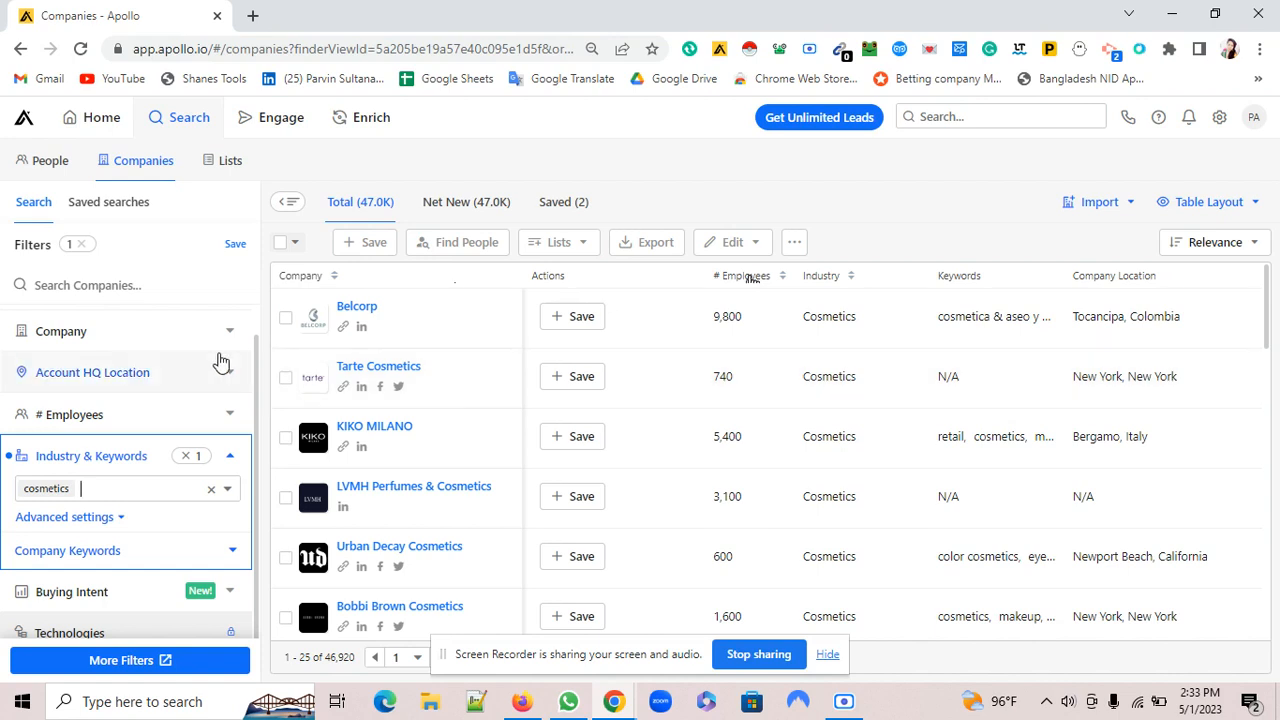
- Restrict the cosmetics companies to the 11-20 employee range and check the employee counts in the results
{"action": "left_click", "coordinate": [231, 416]}
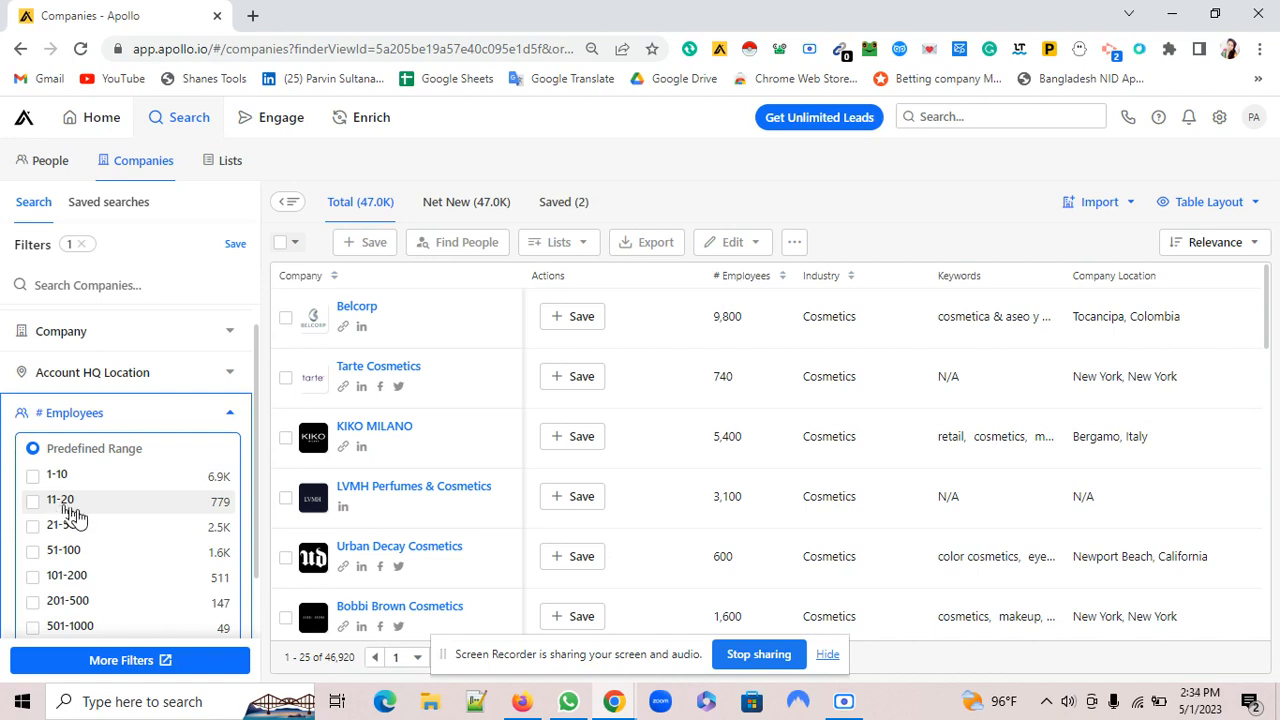
{"action": "scroll", "coordinate": [65, 562], "scroll_direction": "down", "scroll_amount": 1}
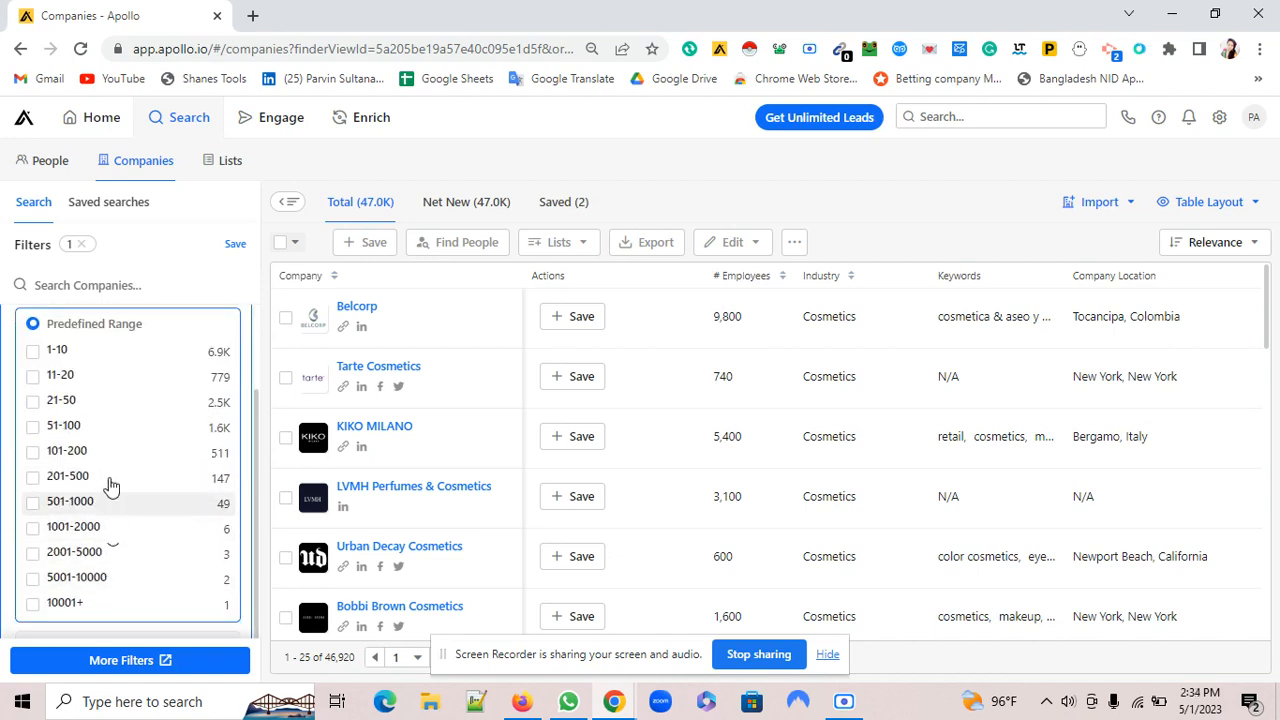
{"action": "scroll", "coordinate": [143, 500], "scroll_direction": "up", "scroll_amount": 1}
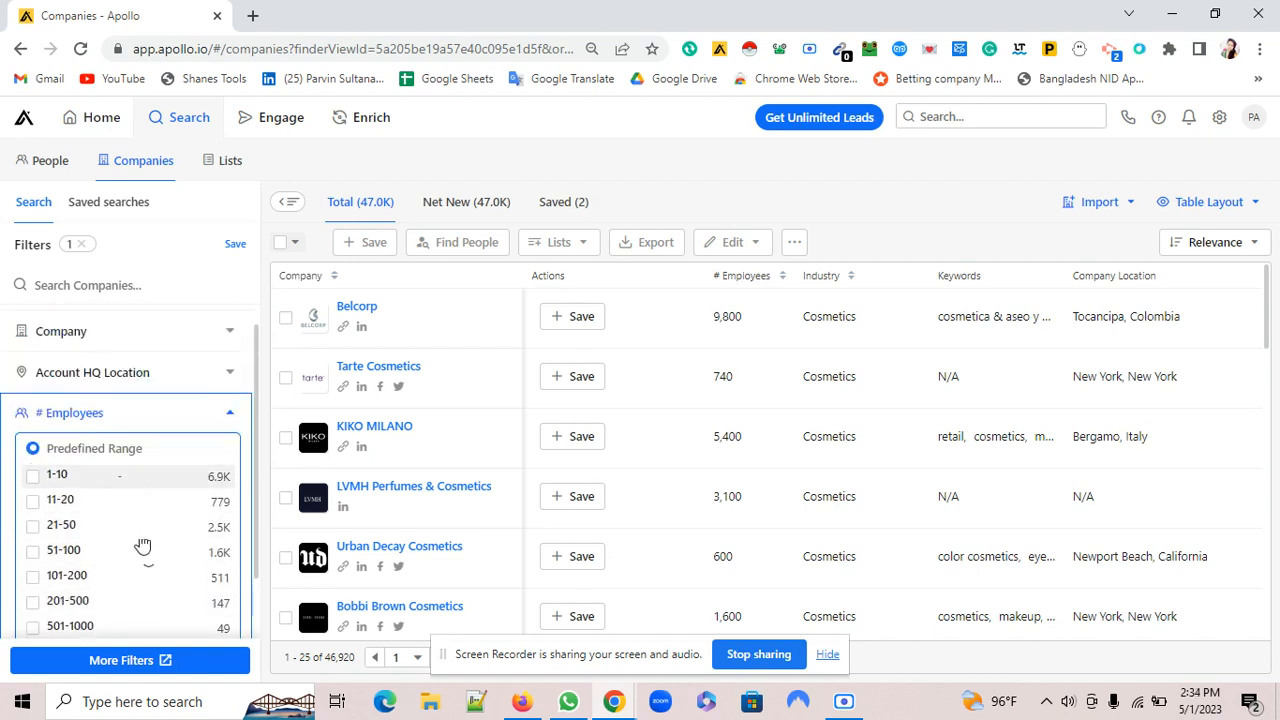
{"action": "left_click", "coordinate": [33, 507]}
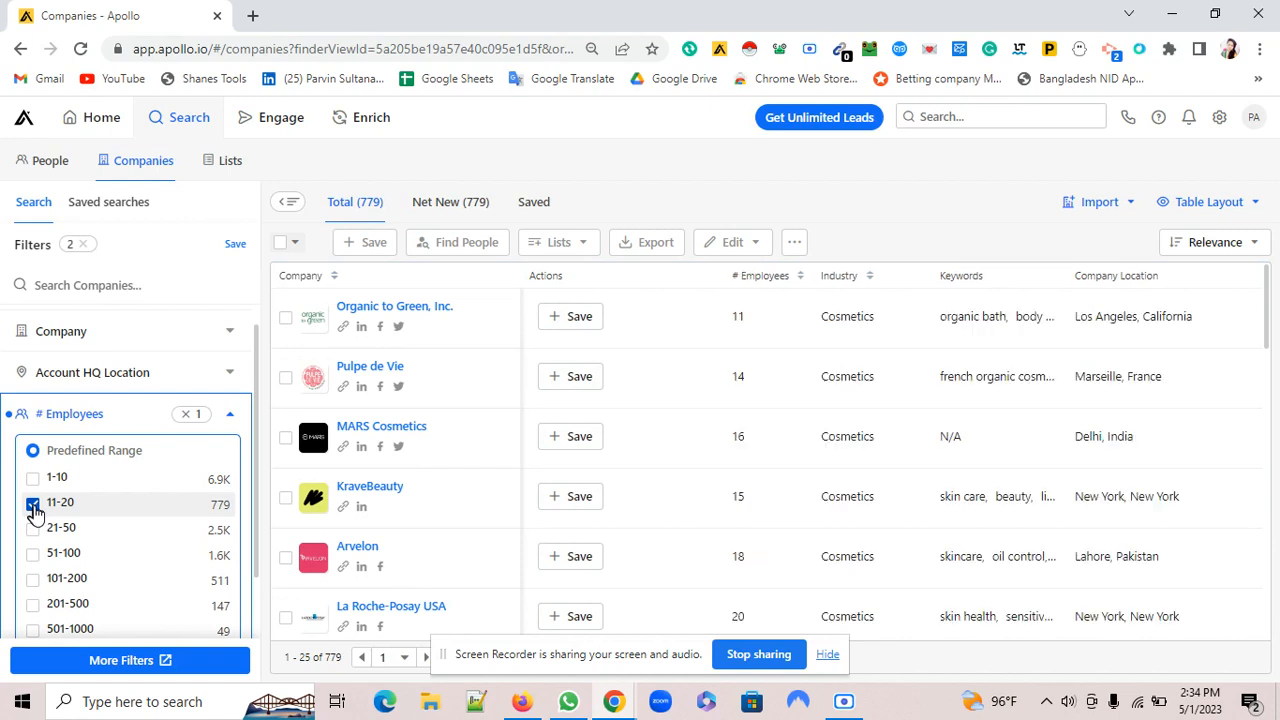
{"action": "left_click", "coordinate": [230, 414]}
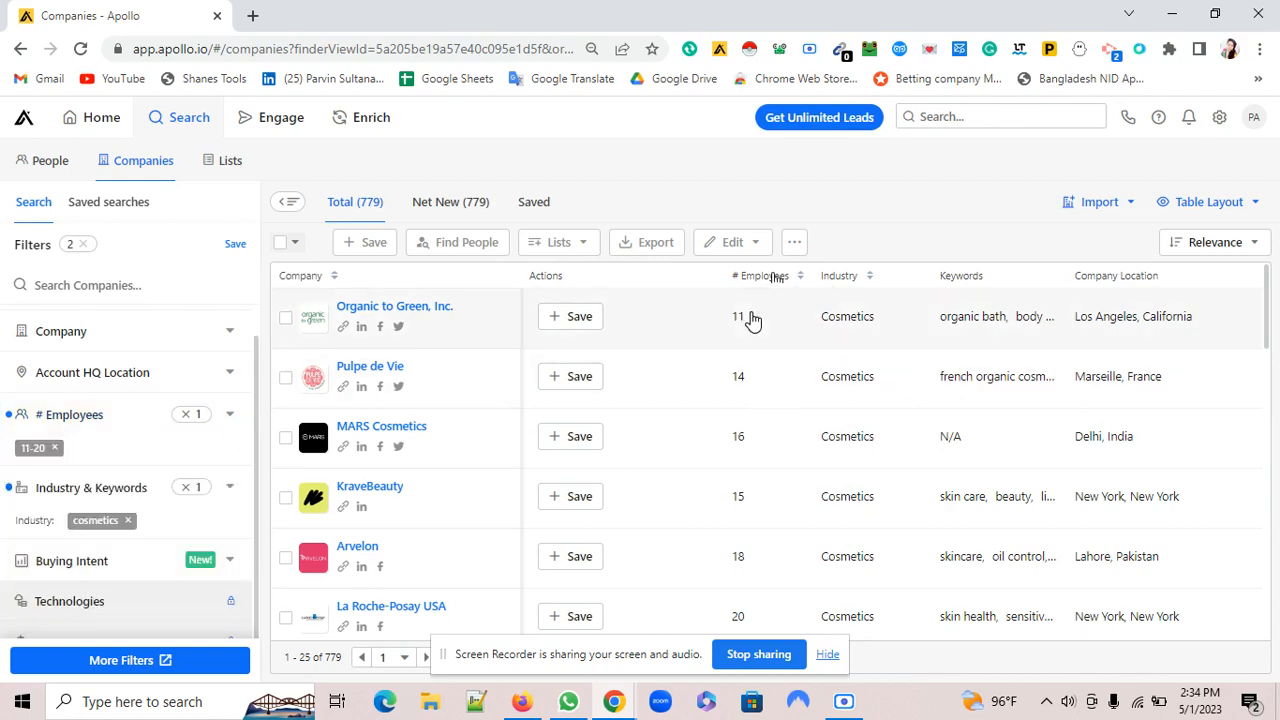
{"action": "scroll", "coordinate": [762, 420], "scroll_direction": "down", "scroll_amount": 3}
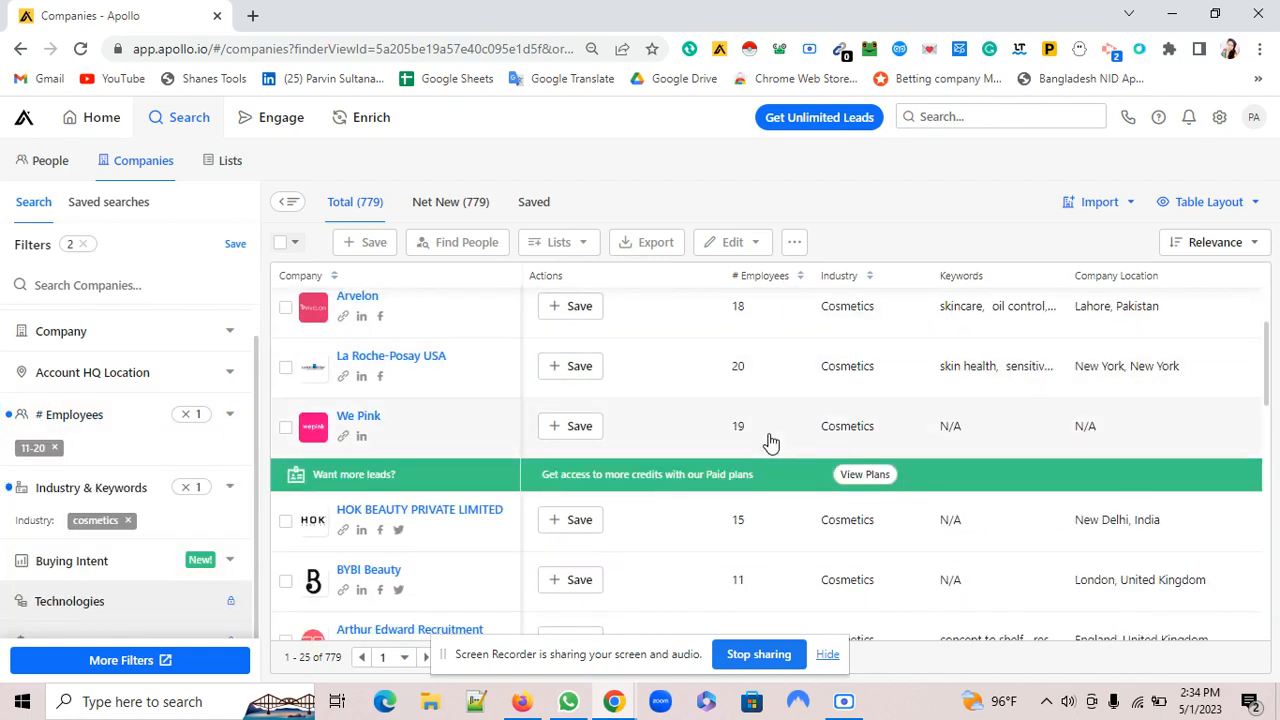
{"action": "scroll", "coordinate": [772, 448], "scroll_direction": "down", "scroll_amount": 2}
{"action": "scroll", "coordinate": [772, 450], "scroll_direction": "up", "scroll_amount": 5}
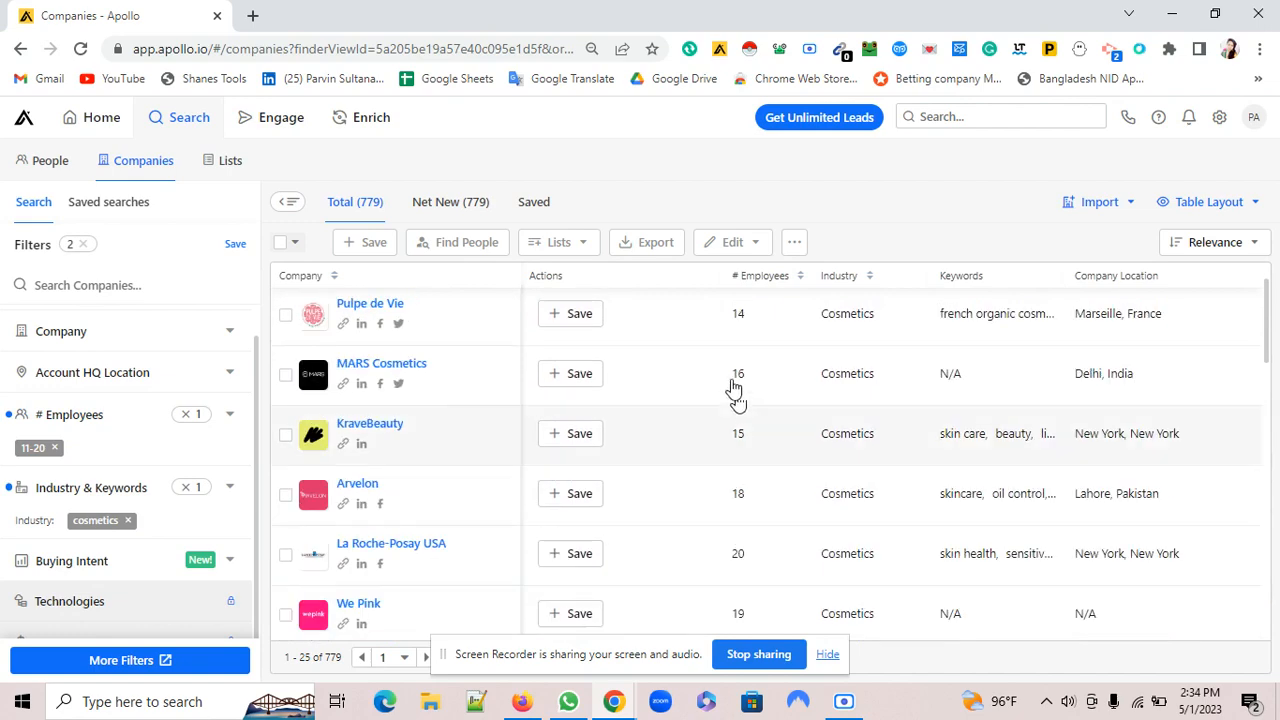
{"action": "scroll", "coordinate": [746, 491], "scroll_direction": "up", "scroll_amount": 1}
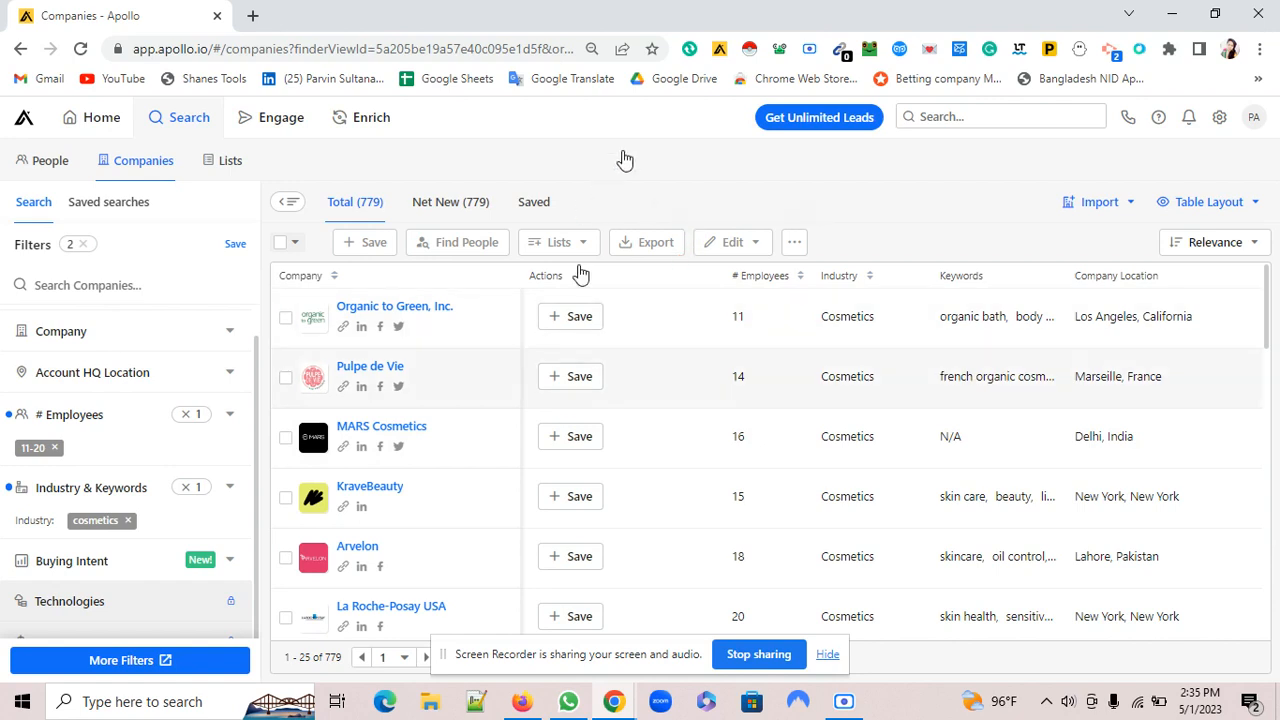
- Launch Instant Data Scraper on the filtered company results and start crawling the result pages
{"action": "left_click", "coordinate": [750, 48]}
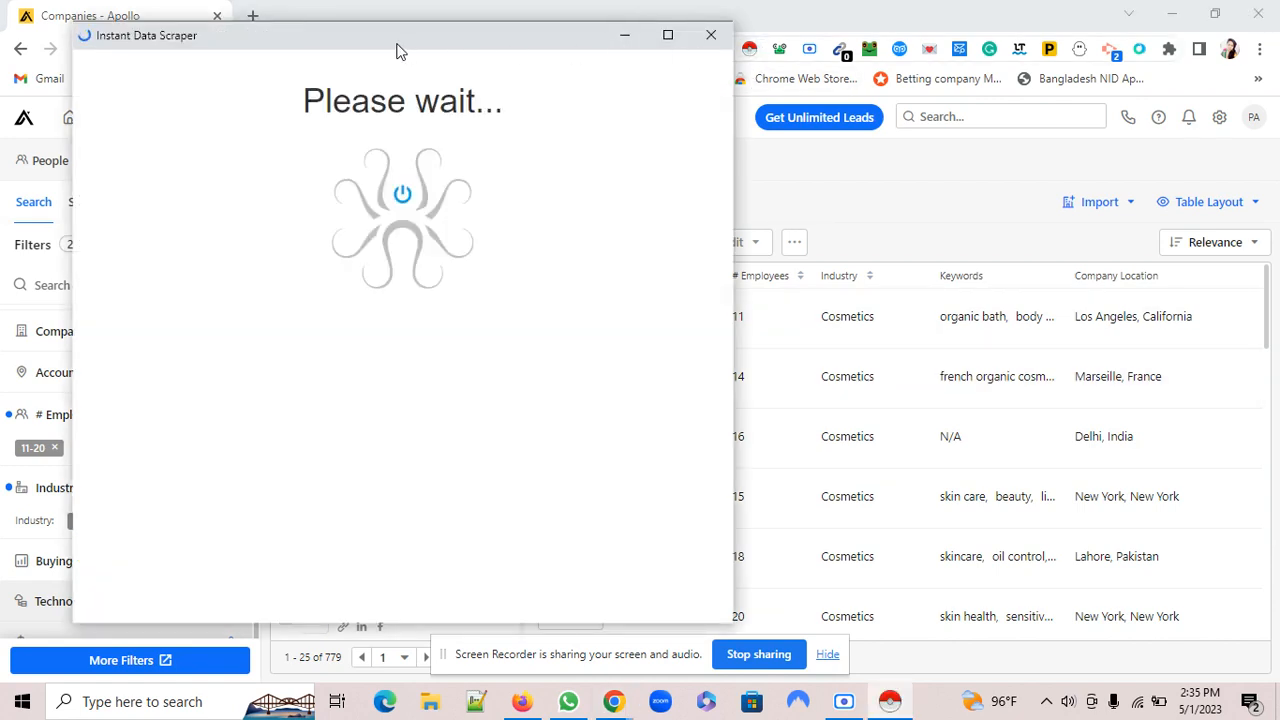
{"action": "left_click_drag", "start_coordinate": [401, 45], "coordinate": [330, 36]}
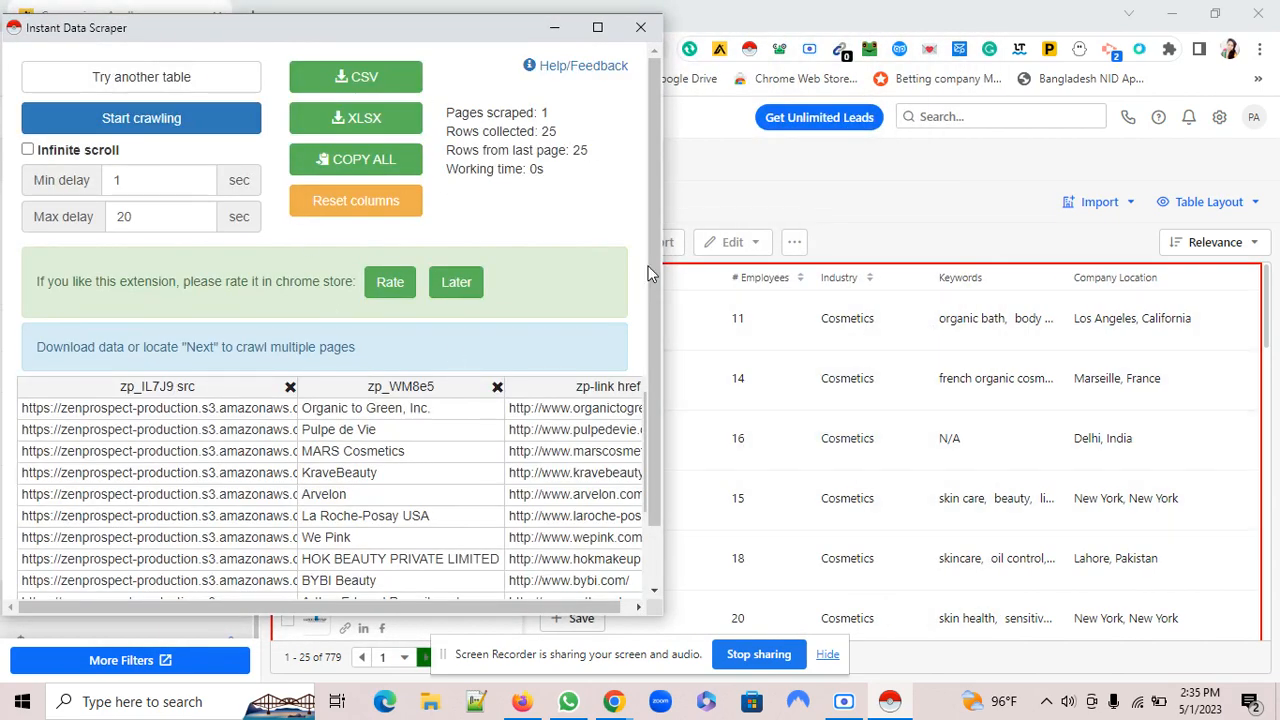
{"action": "scroll", "coordinate": [874, 429], "scroll_direction": "down", "scroll_amount": 1}
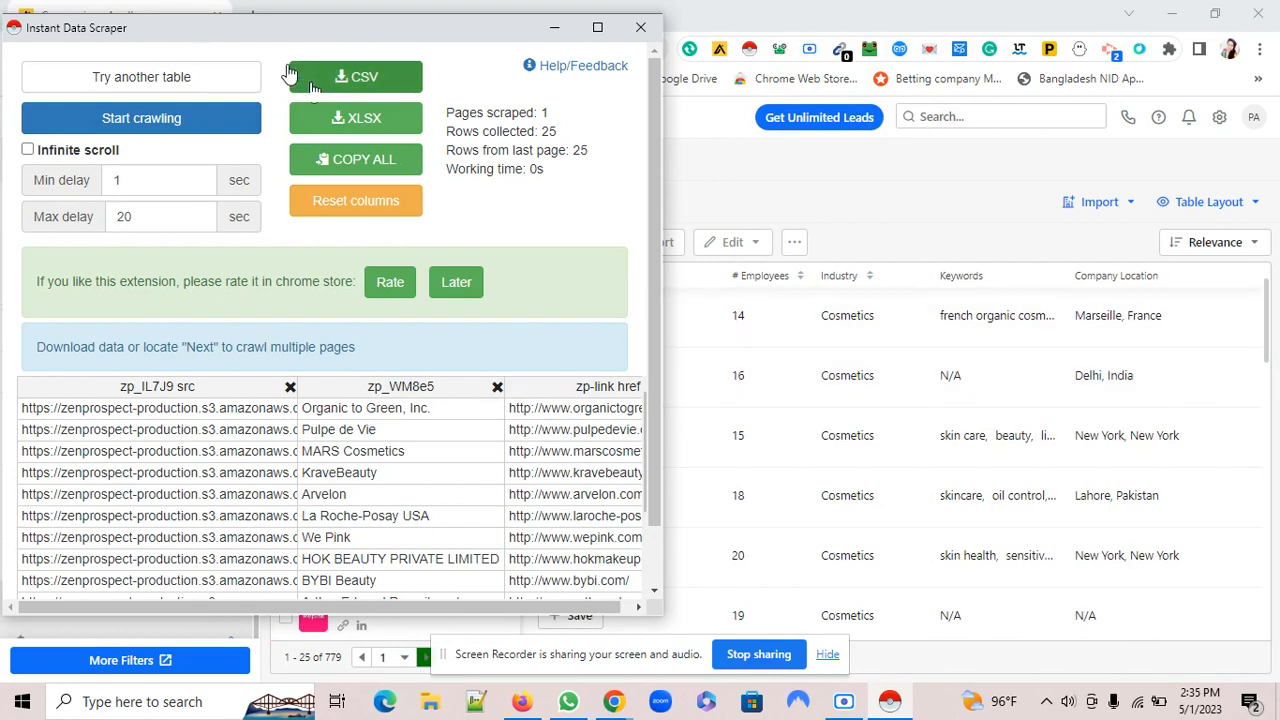
{"action": "left_click_drag", "start_coordinate": [258, 36], "coordinate": [855, 37]}
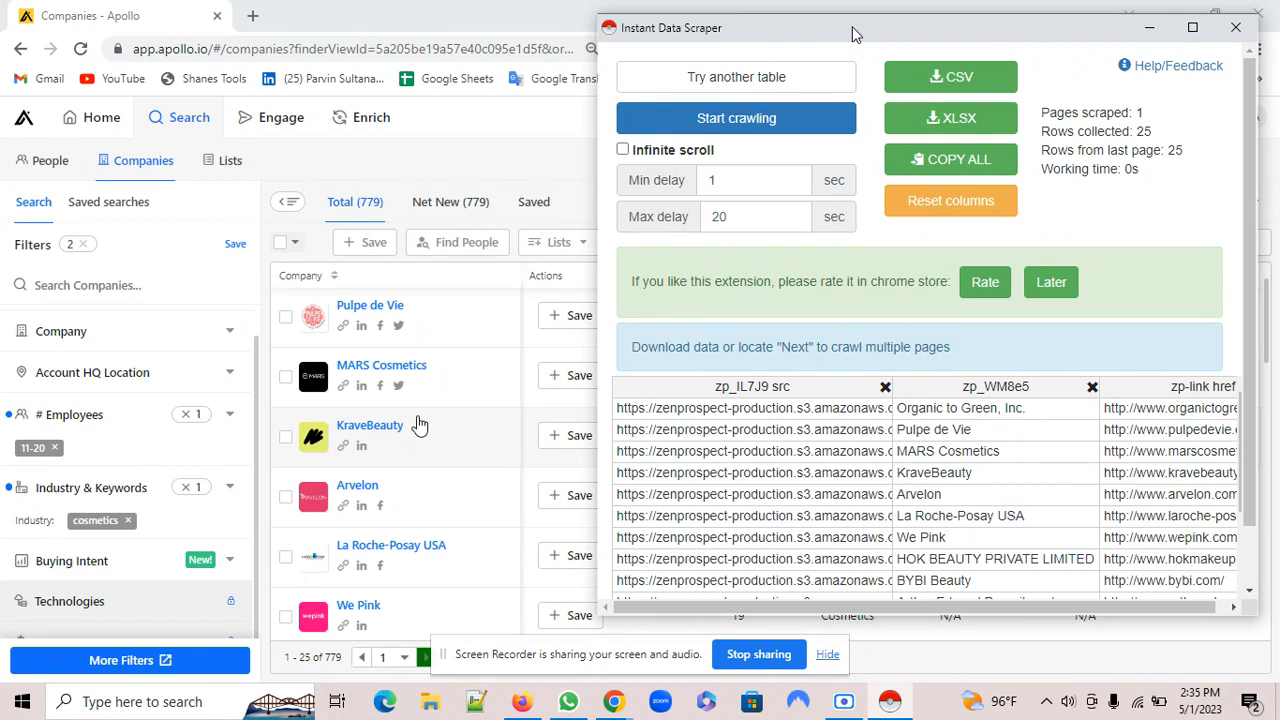
{"action": "scroll", "coordinate": [419, 425], "scroll_direction": "down", "scroll_amount": 1}
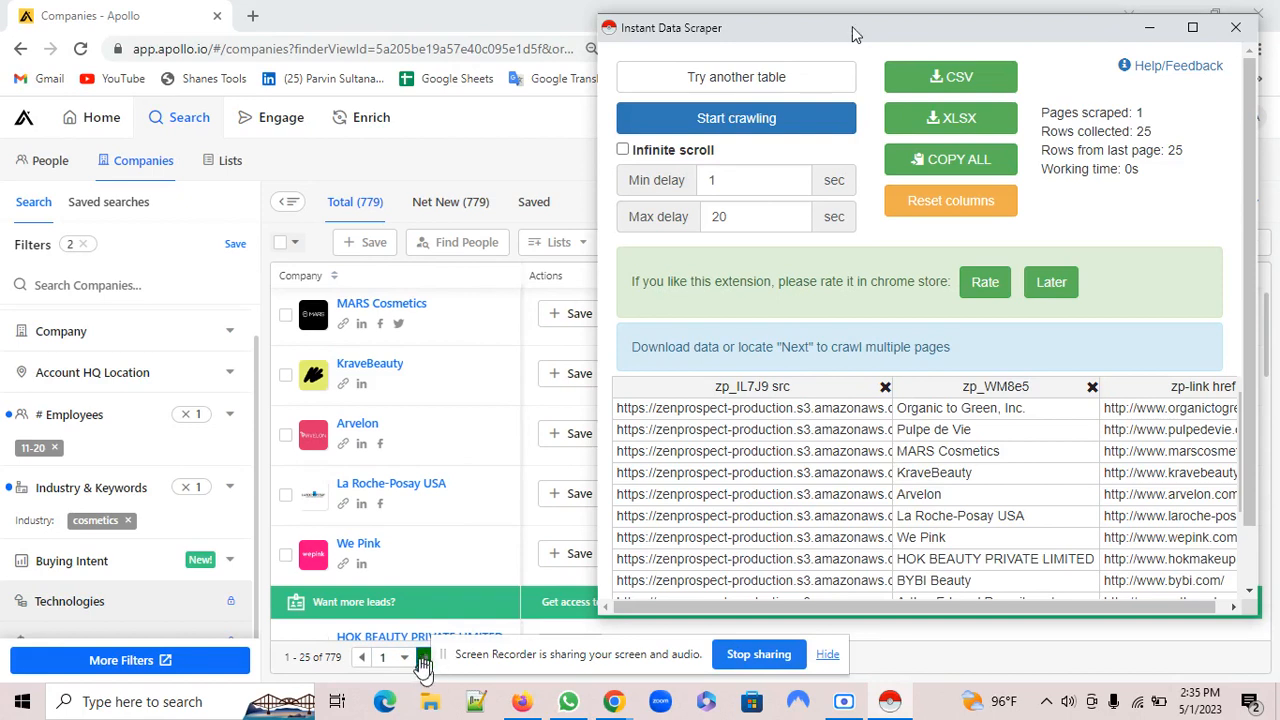
{"action": "left_click", "coordinate": [745, 130]}
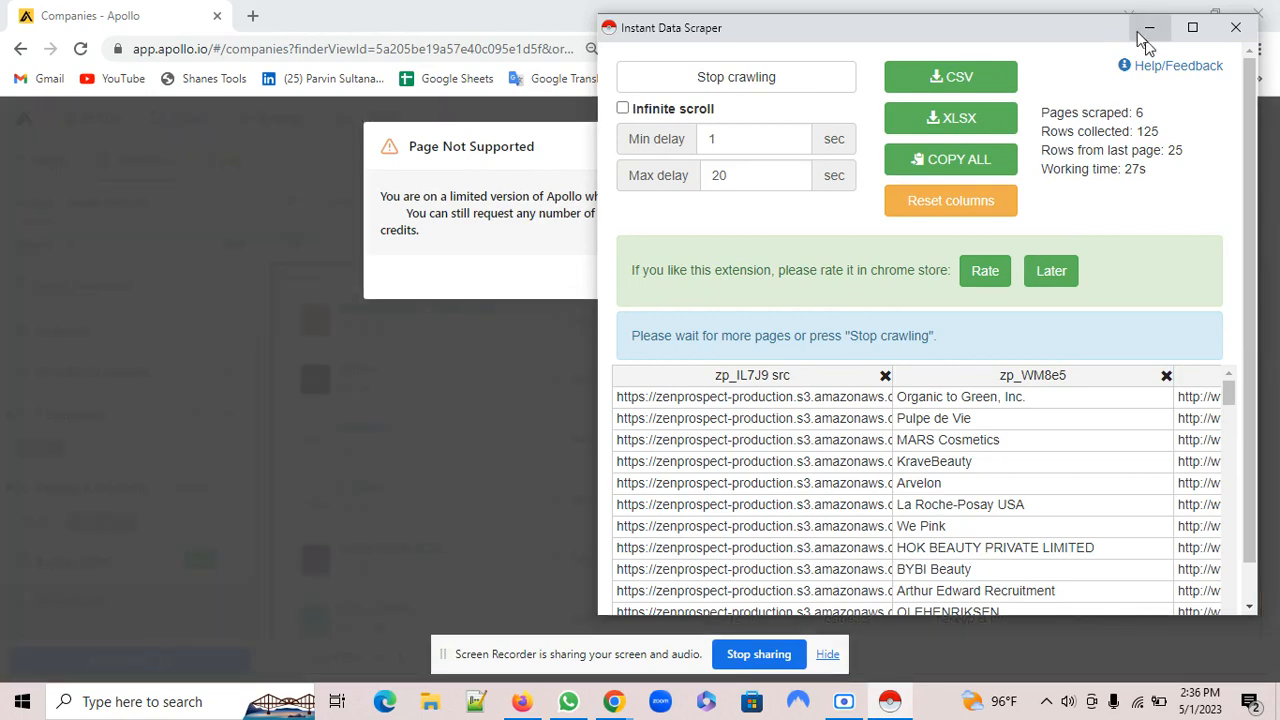
- Dismiss the Page Not Supported messages and bring the Instant Data Scraper window back over the company results
{"action": "left_click_drag", "start_coordinate": [1030, 15], "coordinate": [1011, 339]}
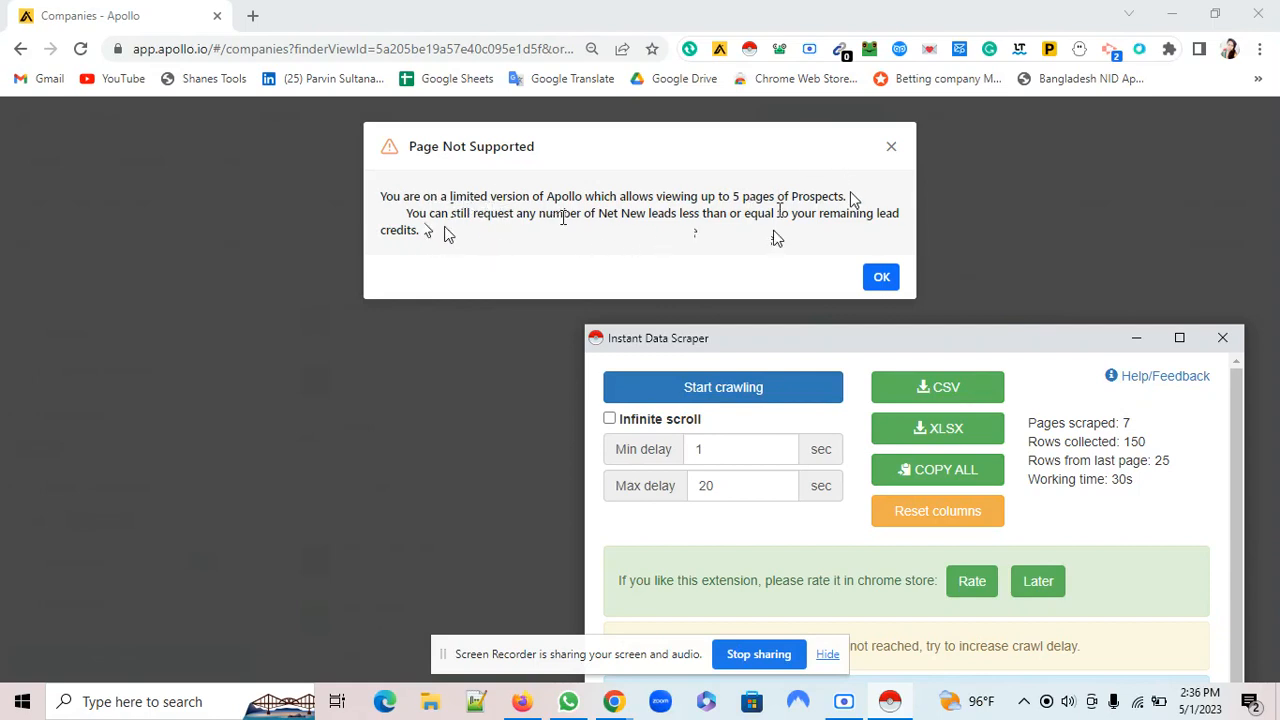
{"action": "left_click", "coordinate": [883, 279]}
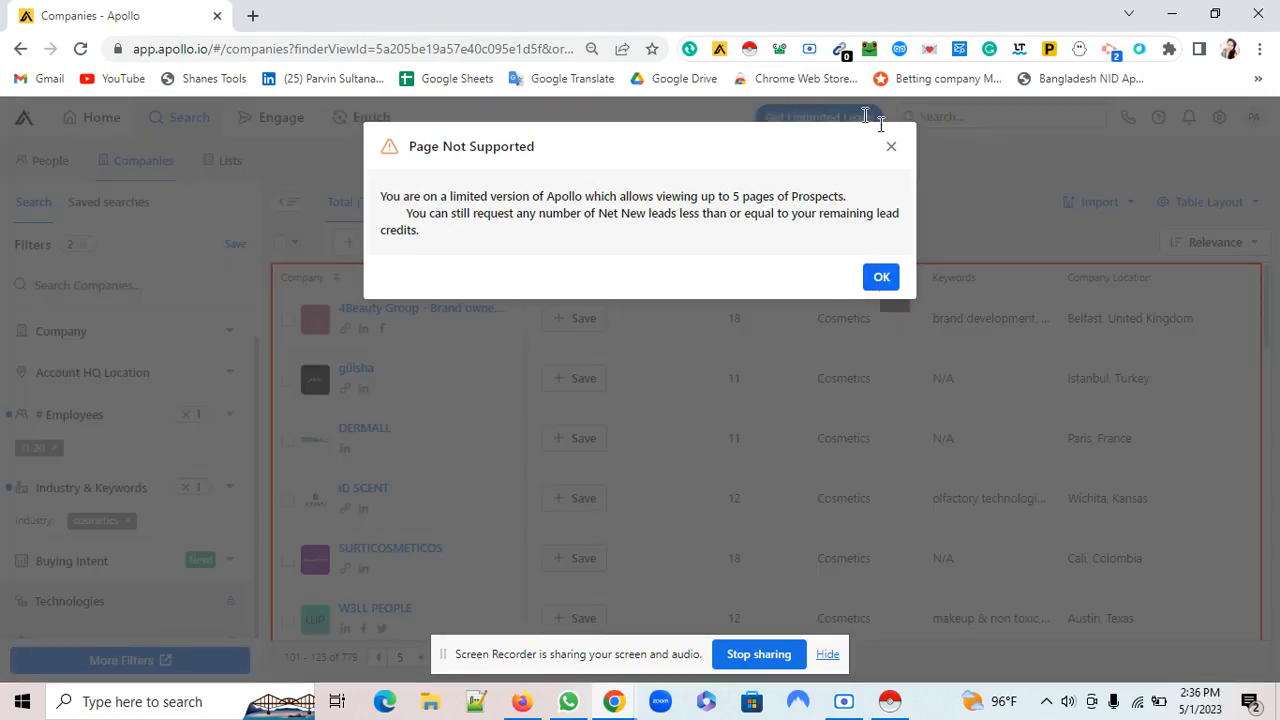
{"action": "left_click", "coordinate": [893, 149]}
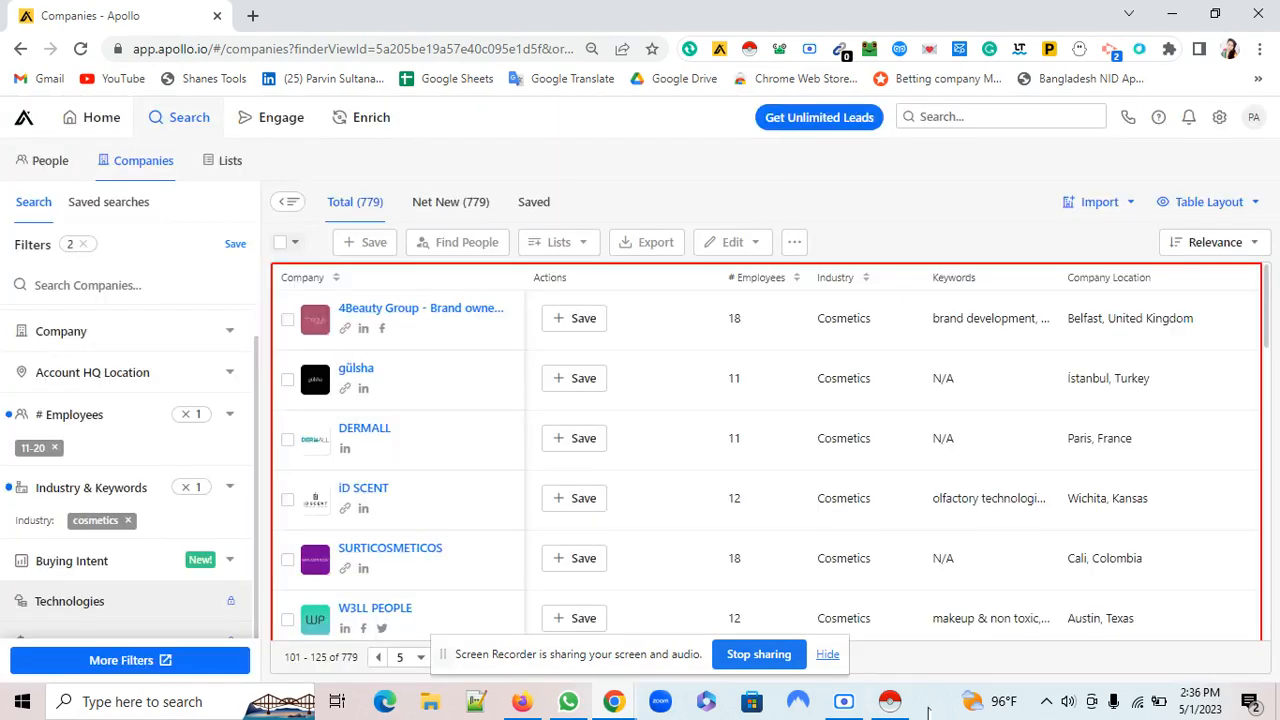
{"action": "left_click", "coordinate": [889, 701]}
{"action": "left_click_drag", "start_coordinate": [1008, 336], "coordinate": [832, 52]}
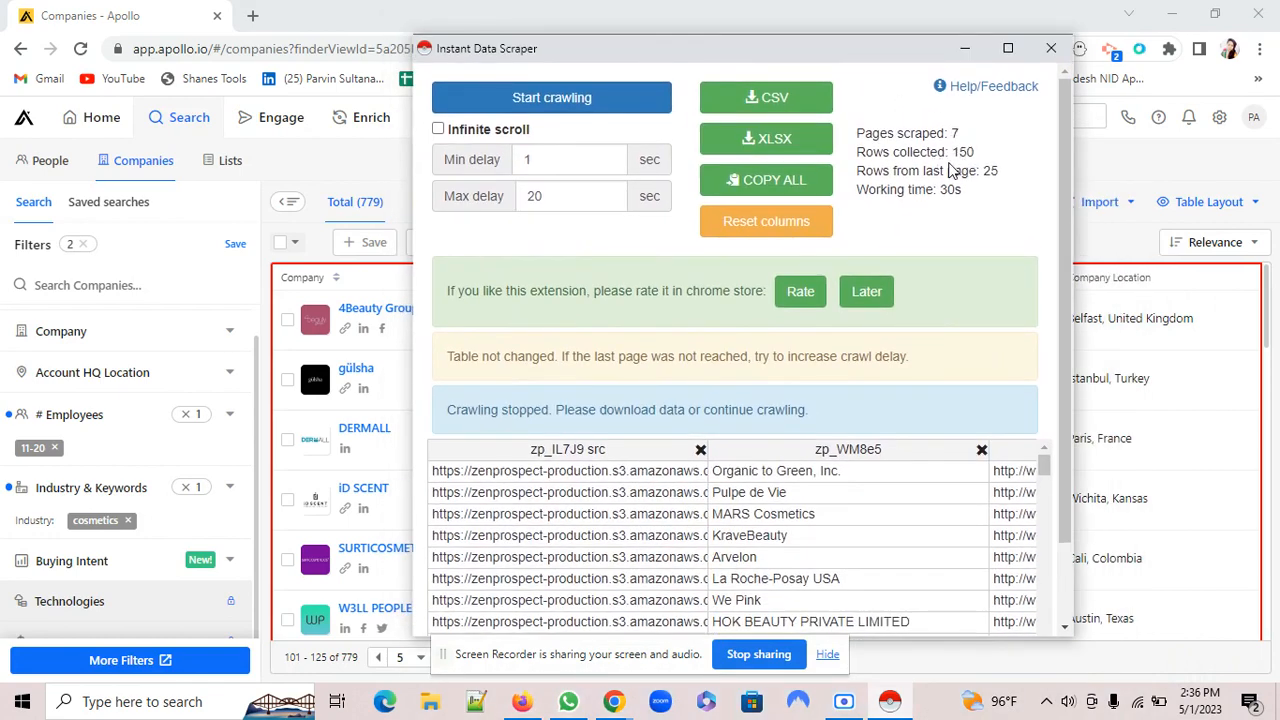
- Export the scraped rows as XLSX, open app (2).xlsx in Excel and accept recovering the workbook's contents
{"action": "left_click", "coordinate": [751, 142]}
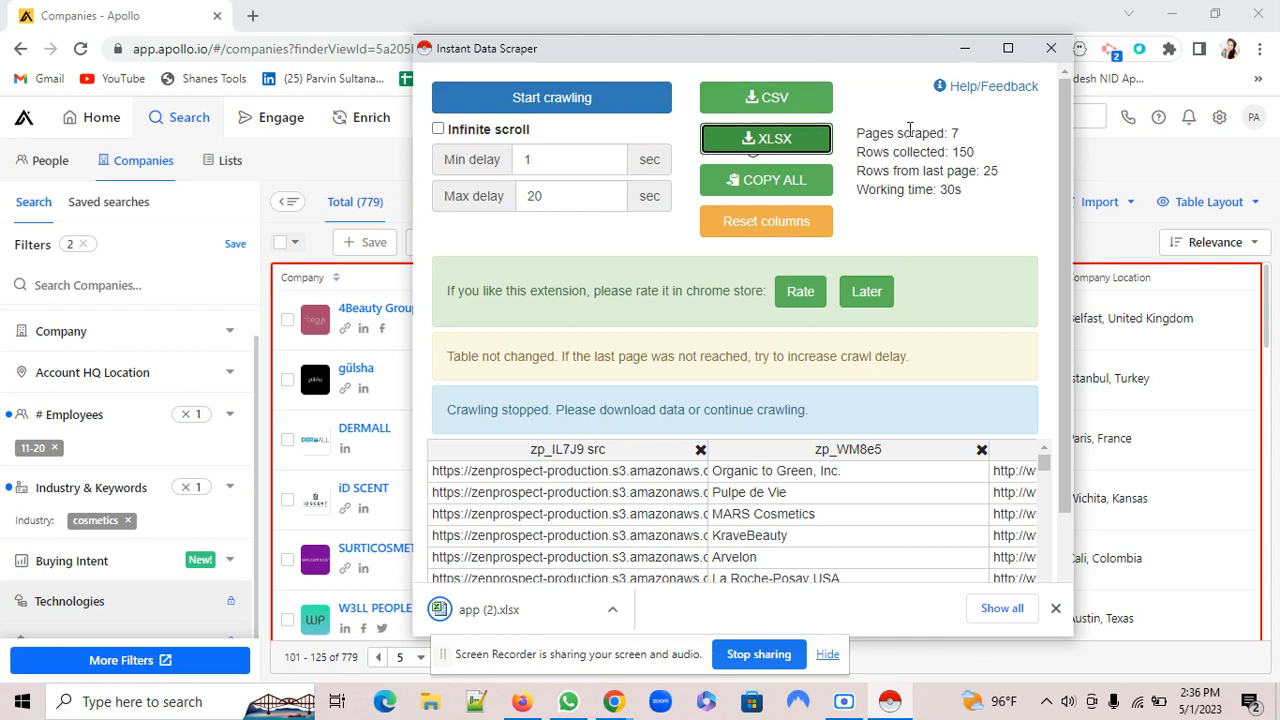
{"action": "left_click", "coordinate": [540, 616]}
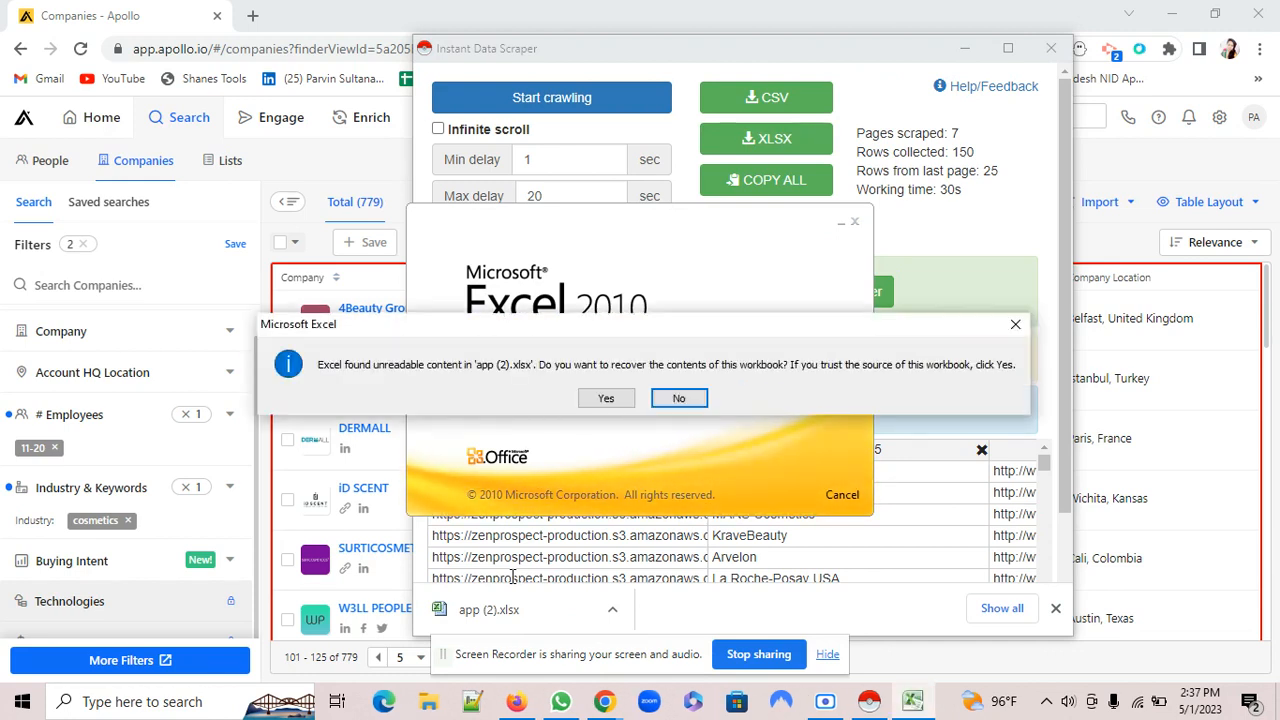
{"action": "left_click", "coordinate": [606, 399]}
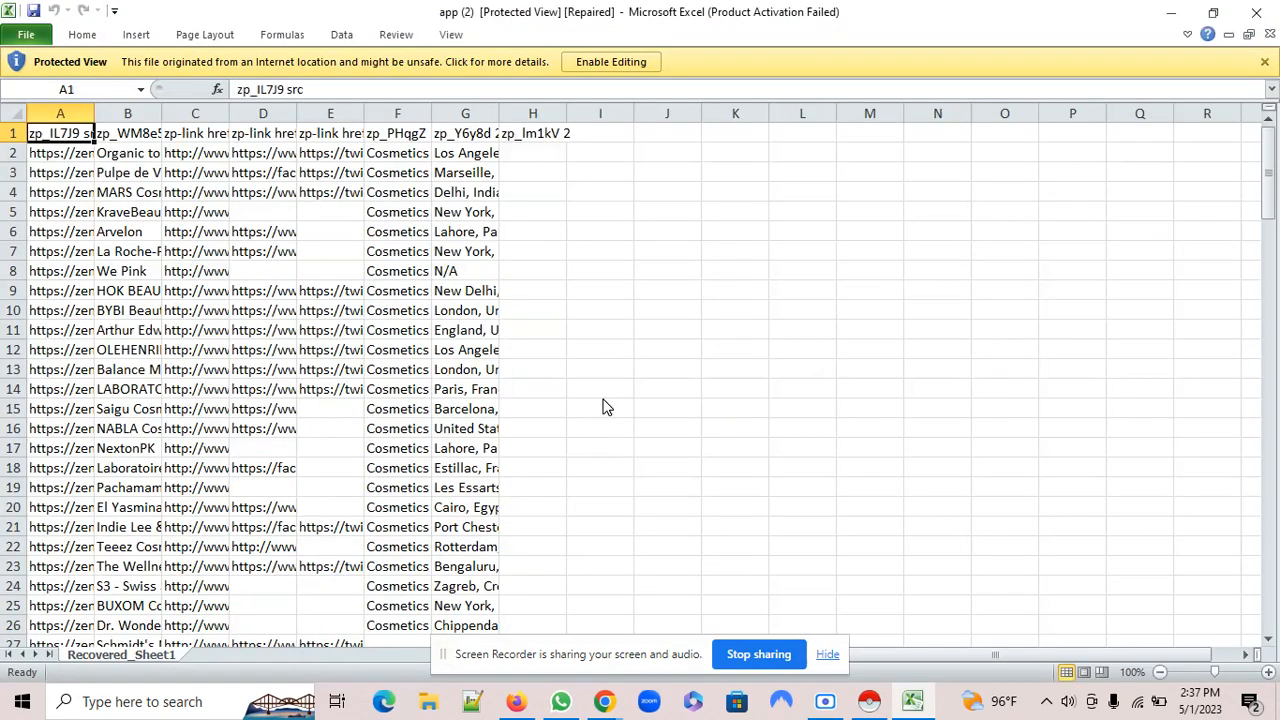
- Enable editing of the protected workbook and close the repair report
{"action": "left_click", "coordinate": [611, 62]}
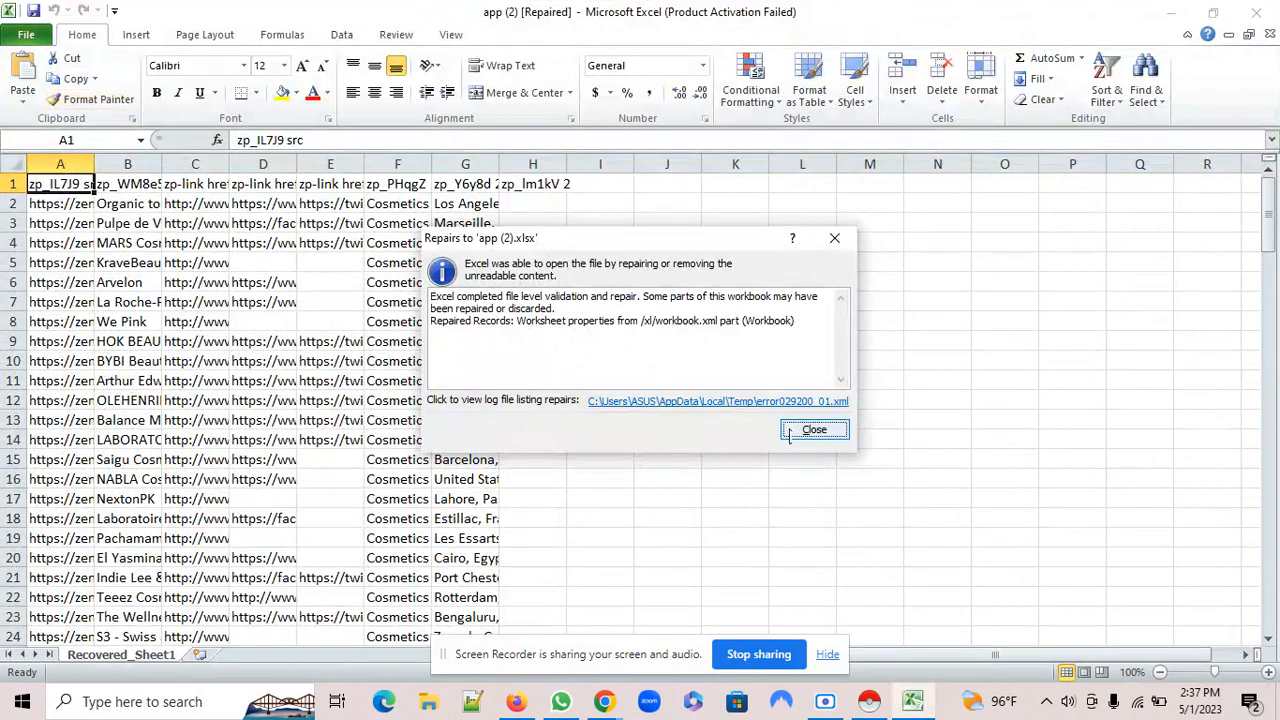
{"action": "key", "text": "Return"}
{"action": "left_click", "coordinate": [856, 147]}
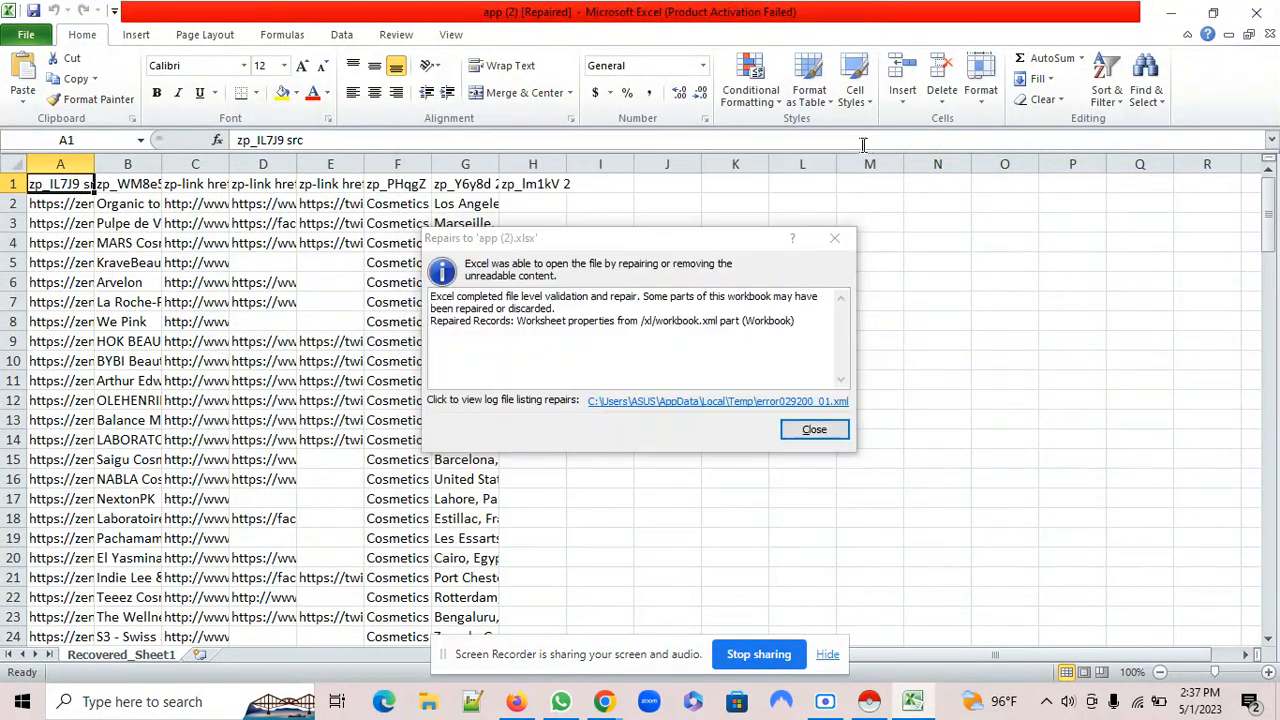
{"action": "left_click", "coordinate": [845, 233]}
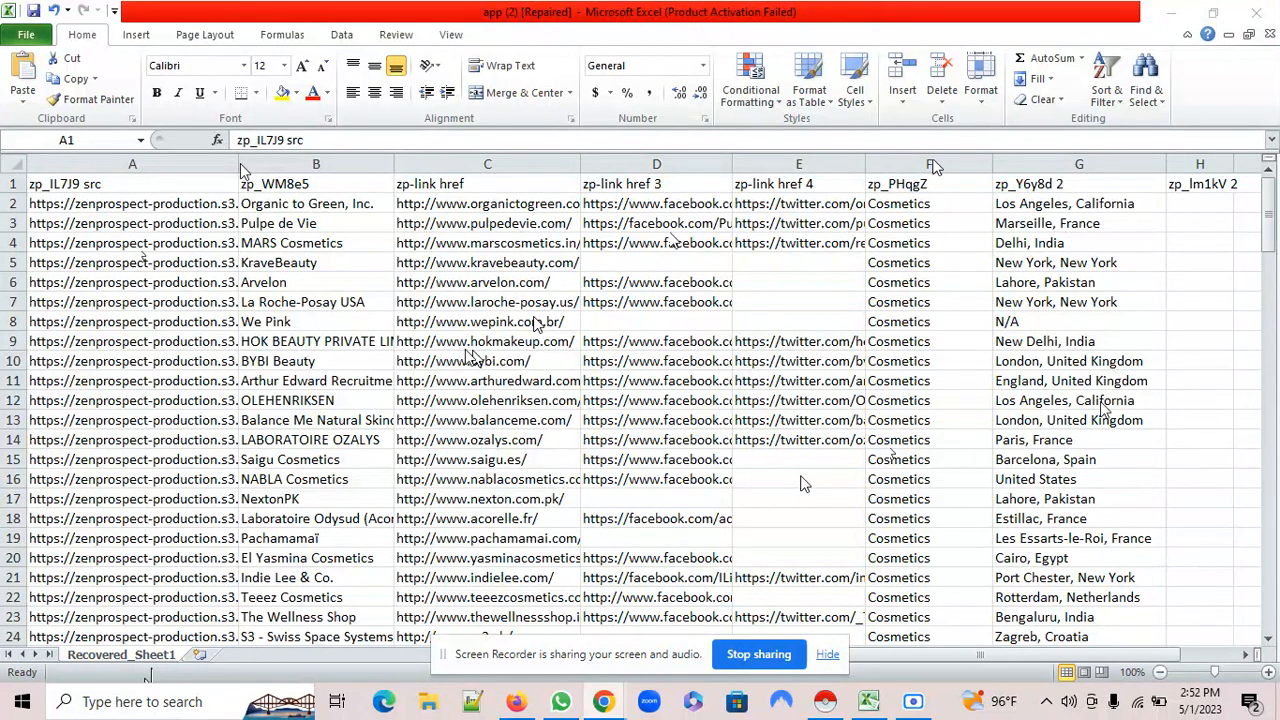
- Delete the zp_IL7J9 src column containing the image links
{"action": "right_click", "coordinate": [191, 165]}
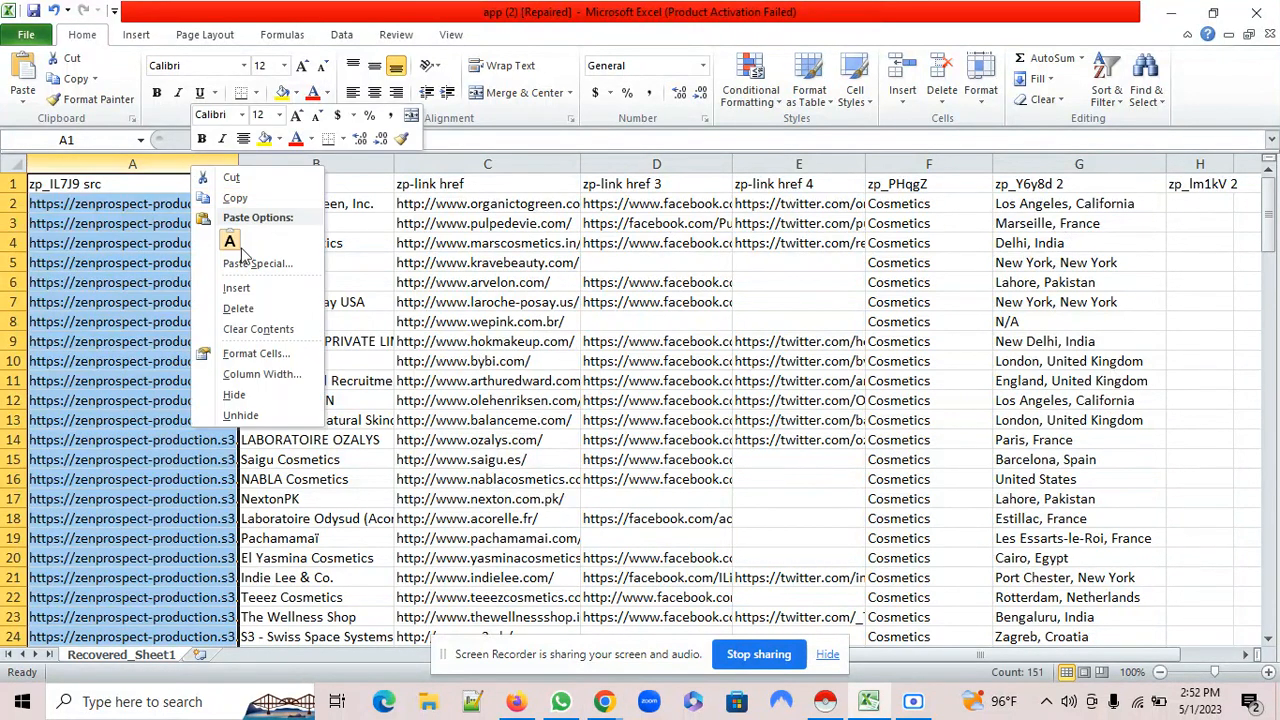
{"action": "left_click", "coordinate": [238, 308]}
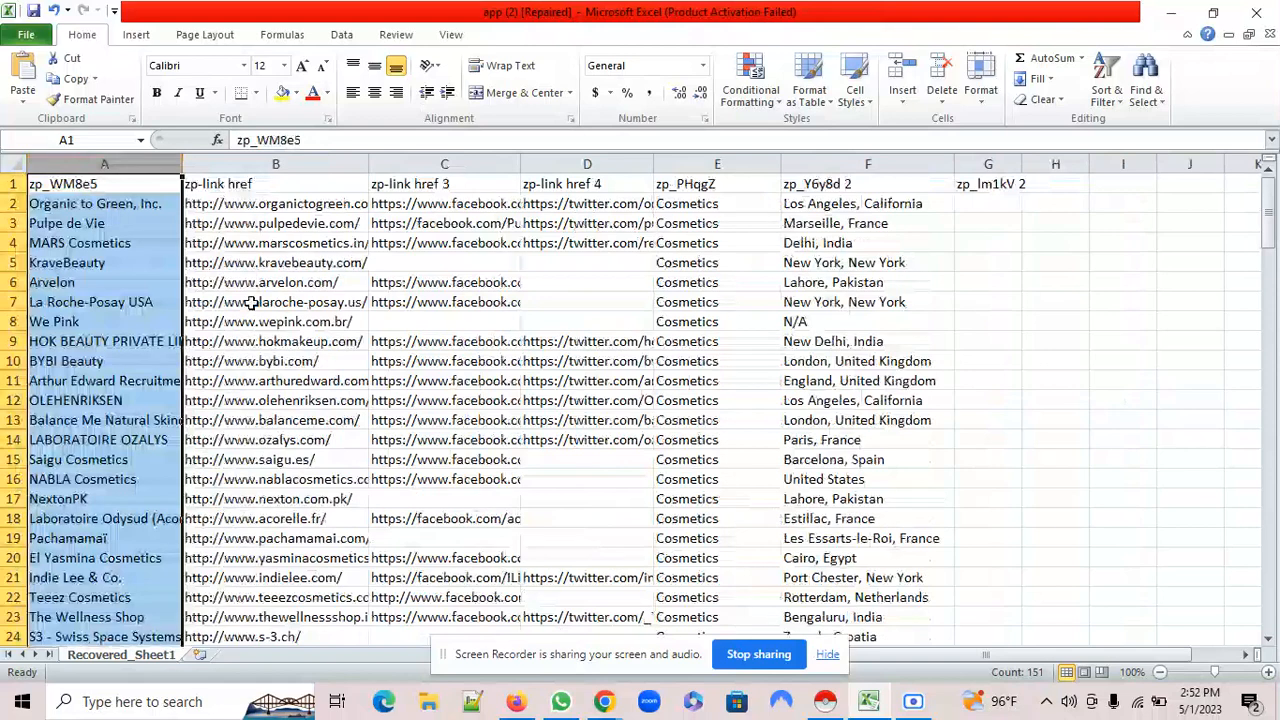
{"action": "left_click", "coordinate": [462, 190]}
{"action": "left_click", "coordinate": [101, 205]}
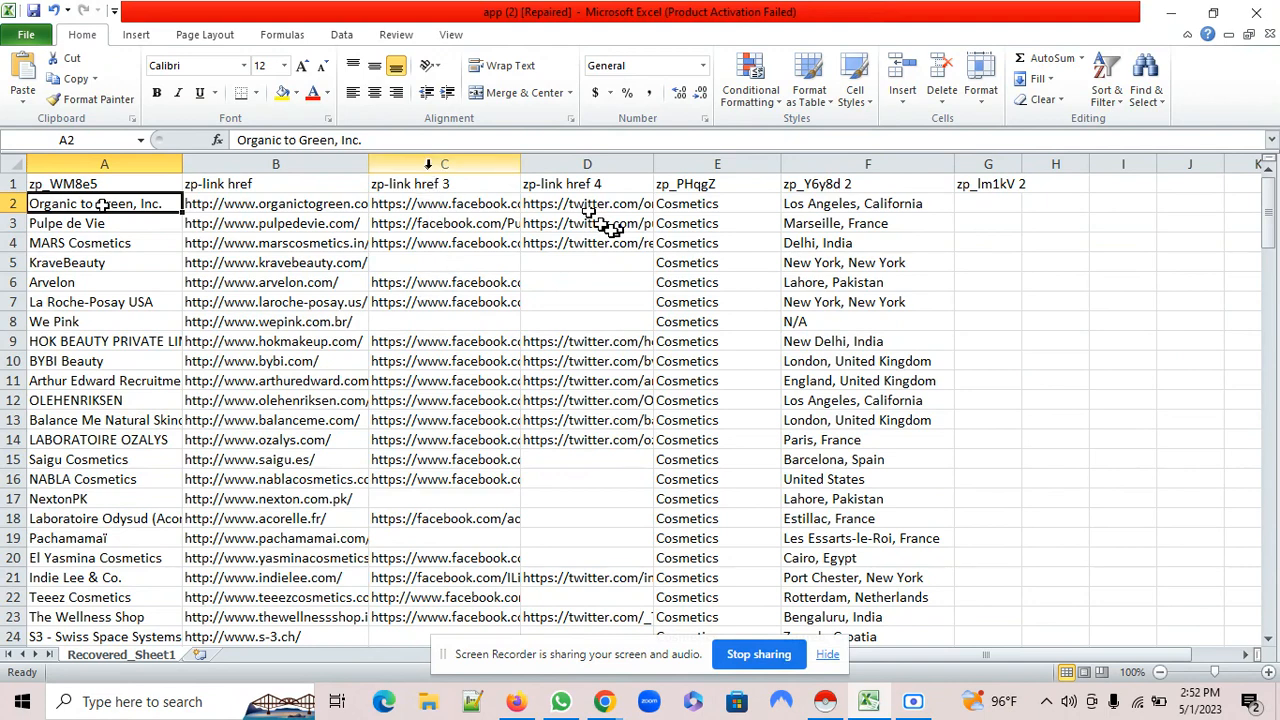
- Delete the Facebook, Twitter and industry columns: zp-link href 3, zp-link href 4 and zp_PHqgZ
{"action": "left_click_drag", "start_coordinate": [432, 164], "coordinate": [567, 184]}
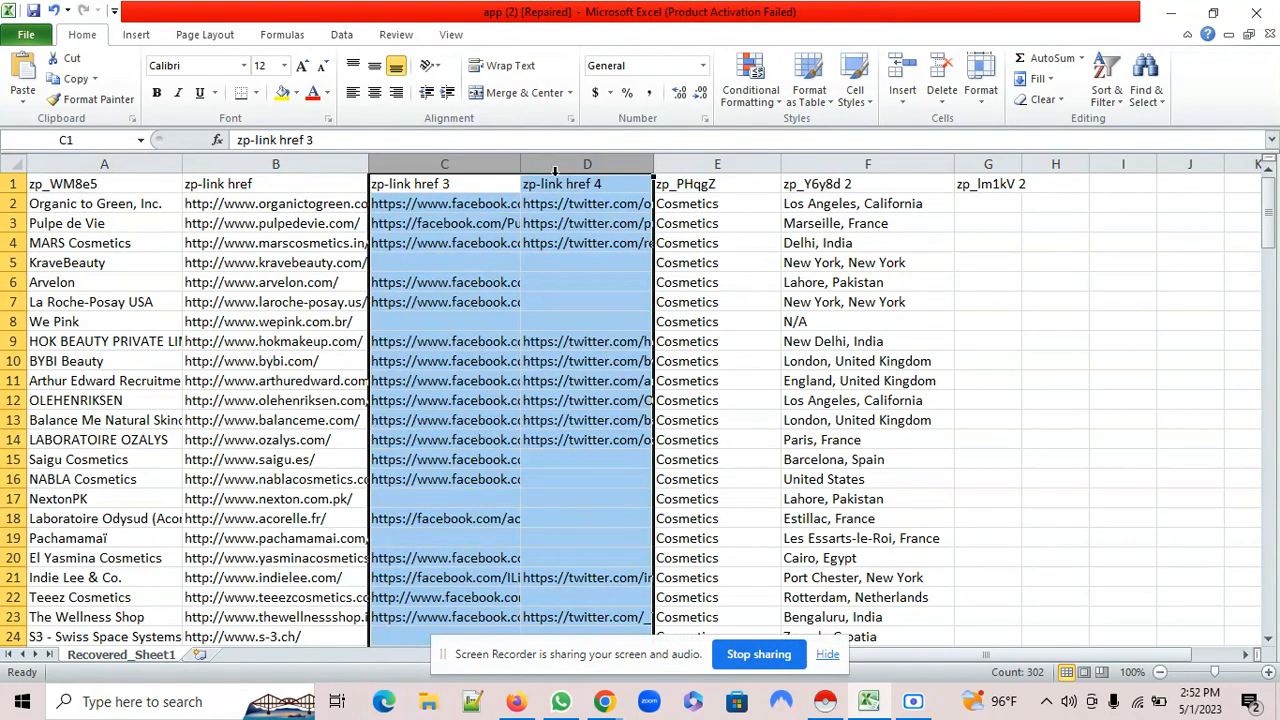
{"action": "left_click", "coordinate": [732, 178]}
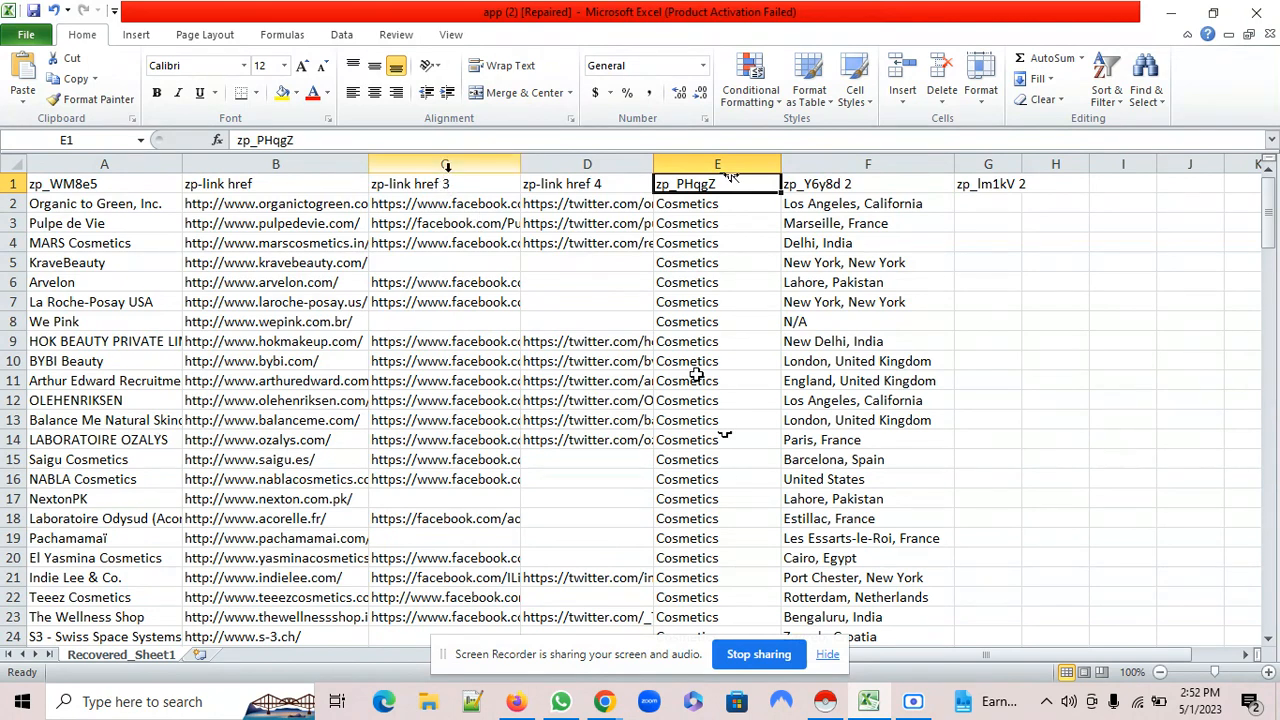
{"action": "left_click_drag", "start_coordinate": [446, 166], "coordinate": [683, 168]}
{"action": "right_click", "coordinate": [552, 259]}
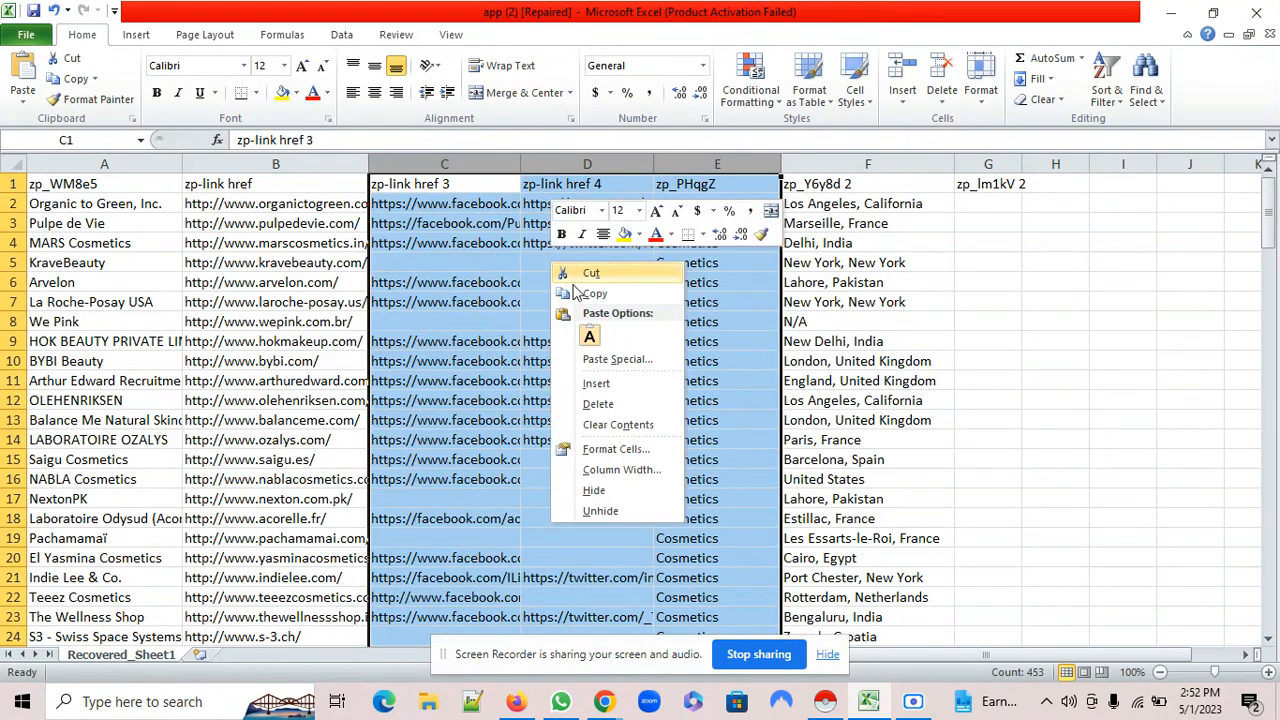
{"action": "left_click", "coordinate": [608, 403]}
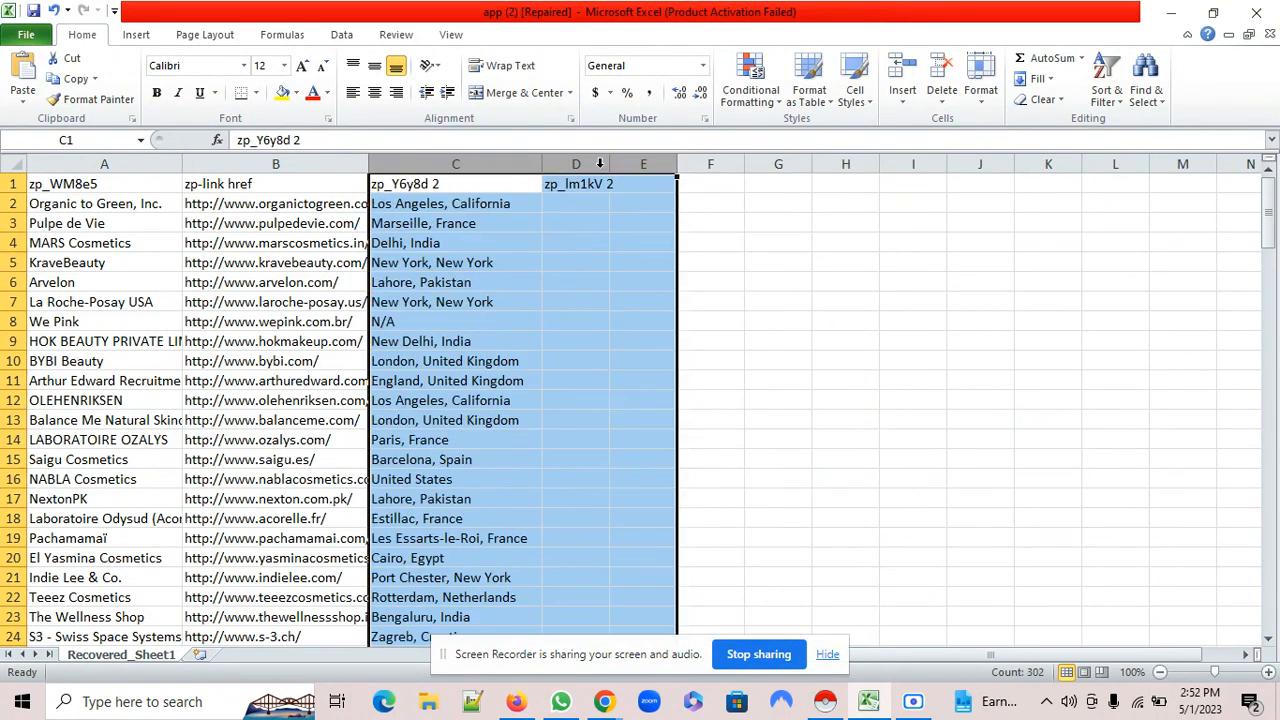
- Delete the zp_lm1kV 2 column and widen the website column so the URLs fit
{"action": "left_click", "coordinate": [600, 163]}
{"action": "right_click", "coordinate": [598, 166]}
{"action": "left_click", "coordinate": [641, 305]}
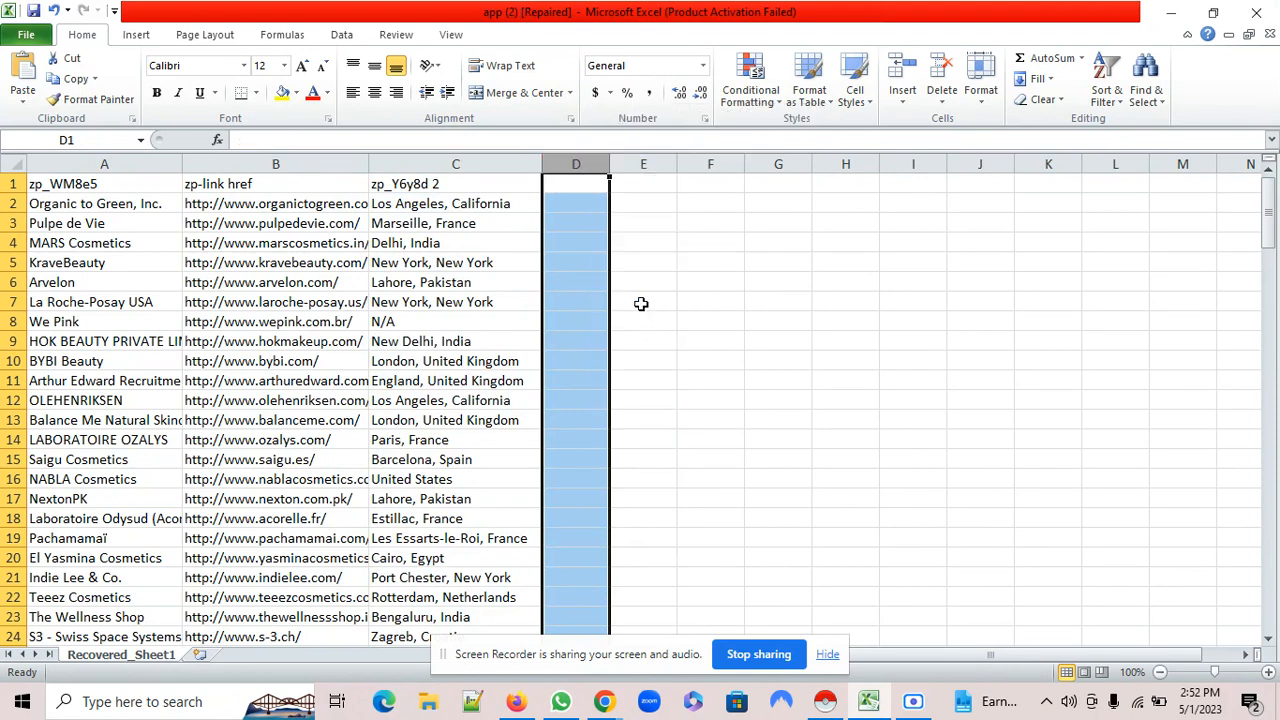
{"action": "left_click_drag", "start_coordinate": [368, 163], "coordinate": [398, 164]}
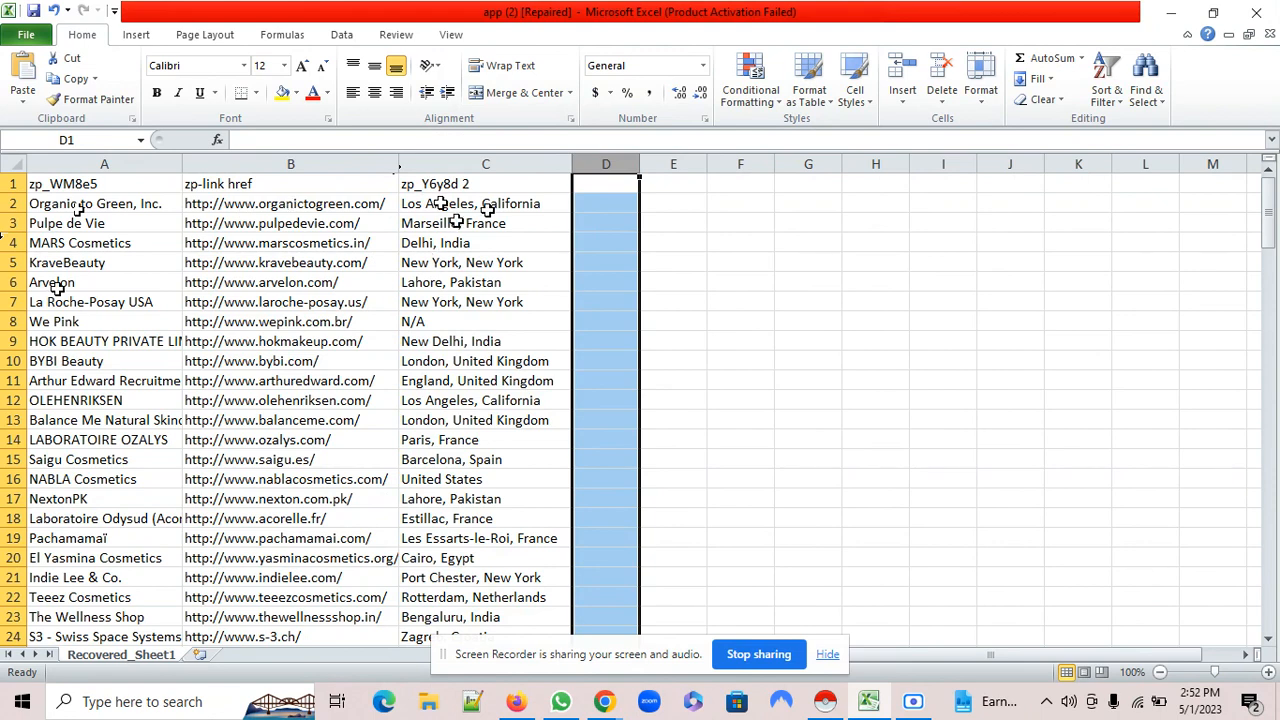
{"action": "left_click", "coordinate": [610, 201]}
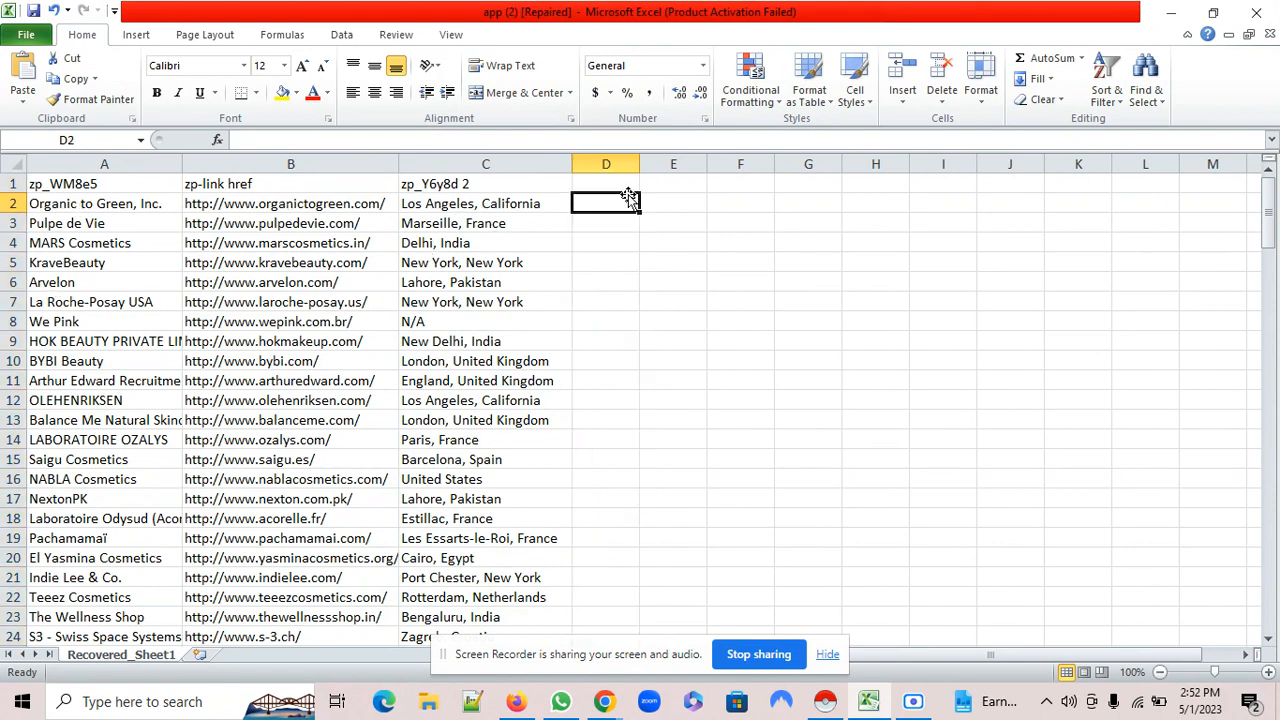
- Check the Apollo company results, return to Excel and insert two blank columns between the website and location columns
{"action": "left_click", "coordinate": [1171, 13]}
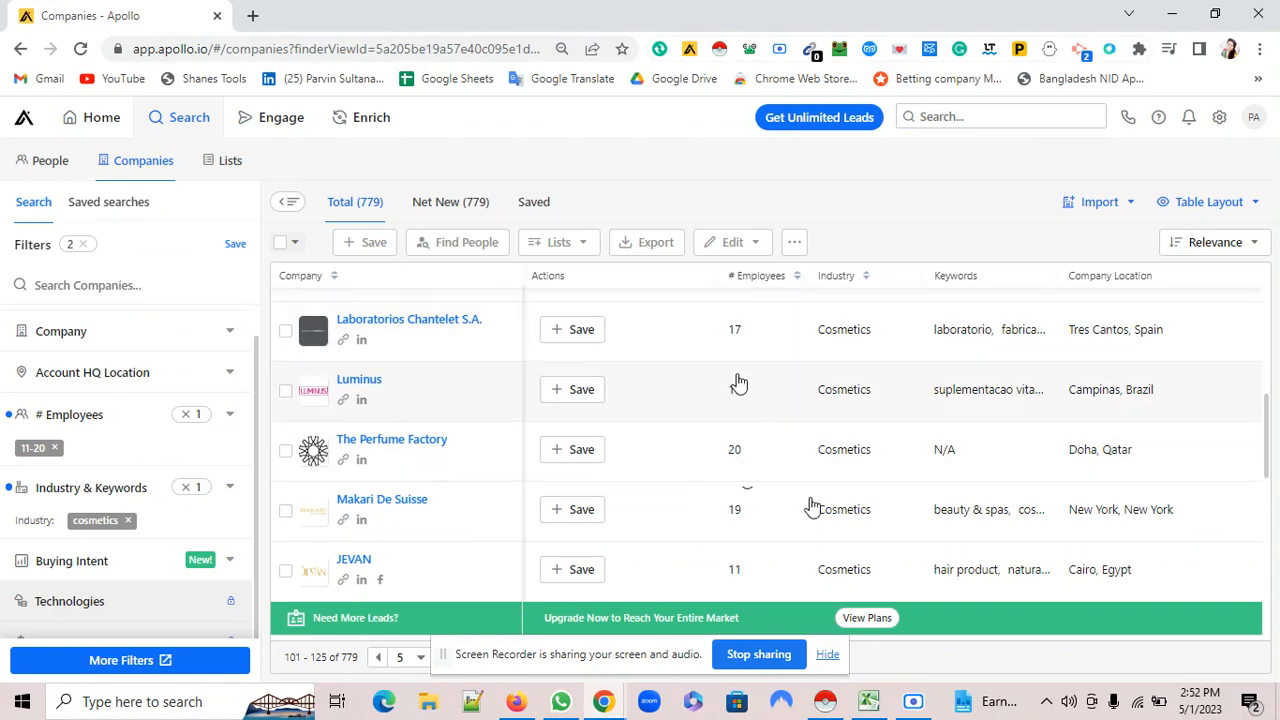
{"action": "left_click", "coordinate": [869, 702]}
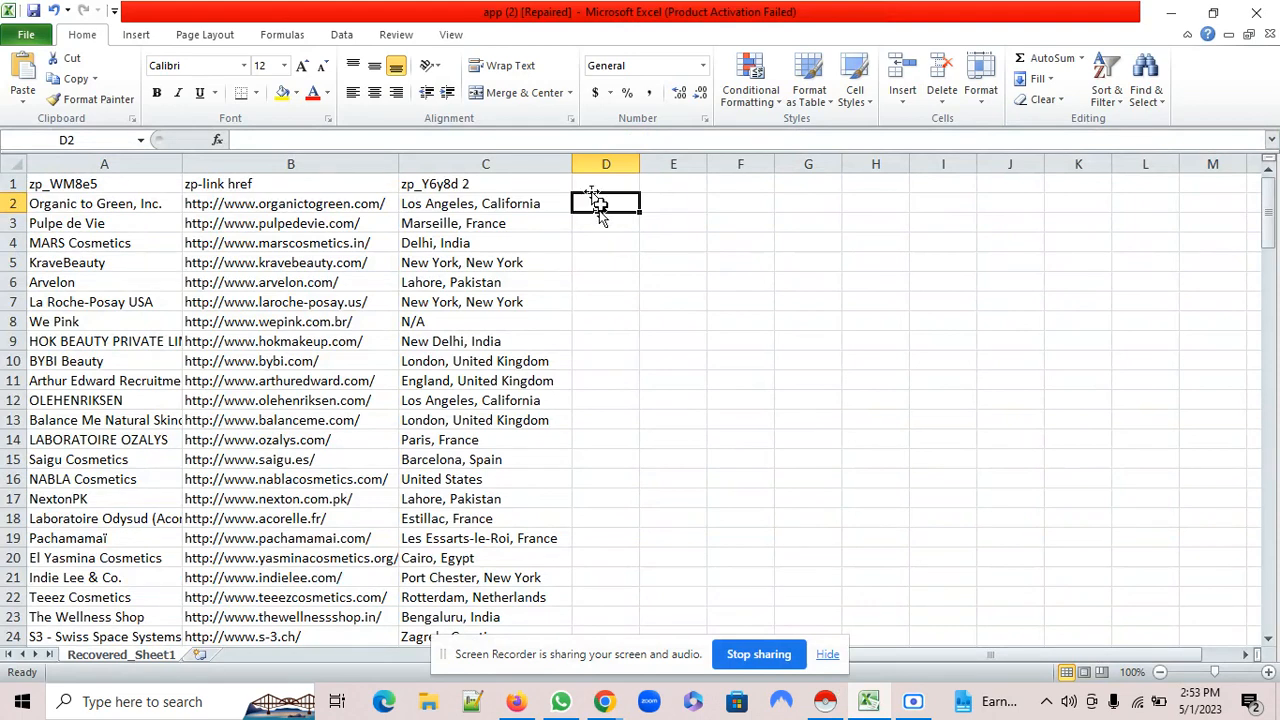
{"action": "right_click", "coordinate": [443, 164]}
{"action": "left_click", "coordinate": [500, 292]}
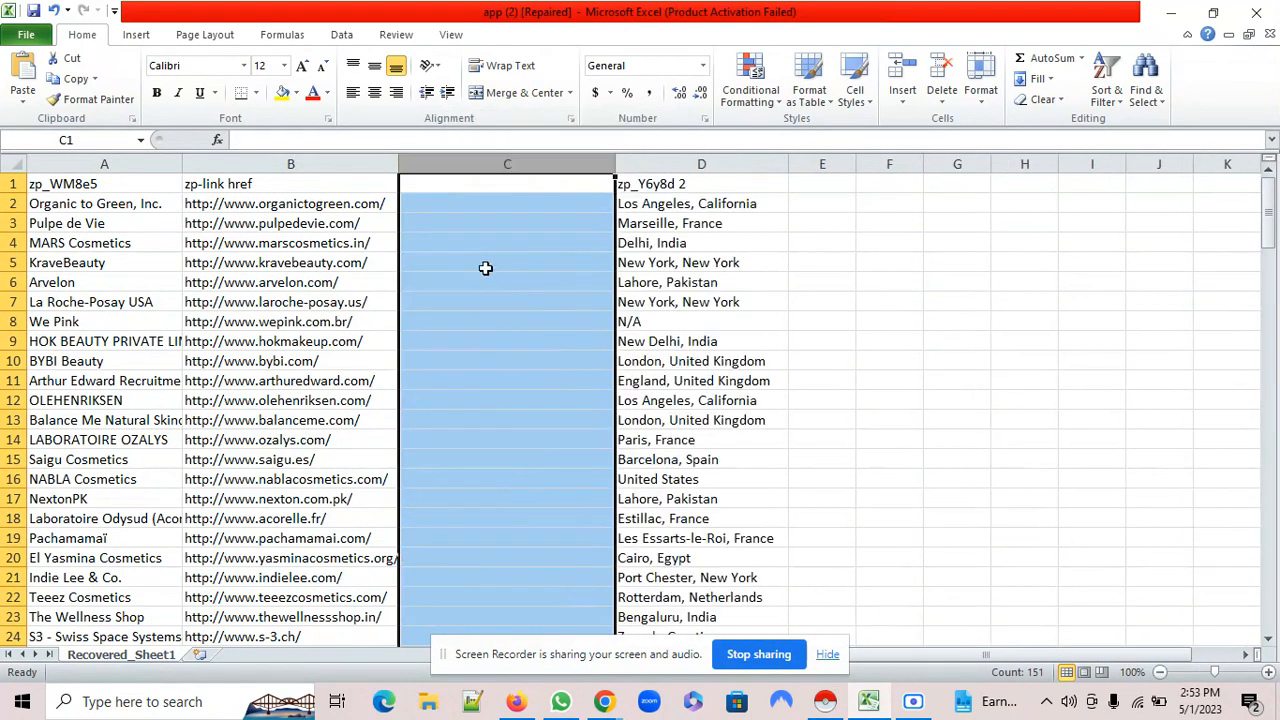
{"action": "right_click", "coordinate": [505, 163]}
{"action": "left_click", "coordinate": [558, 285]}
{"action": "left_click", "coordinate": [445, 202]}
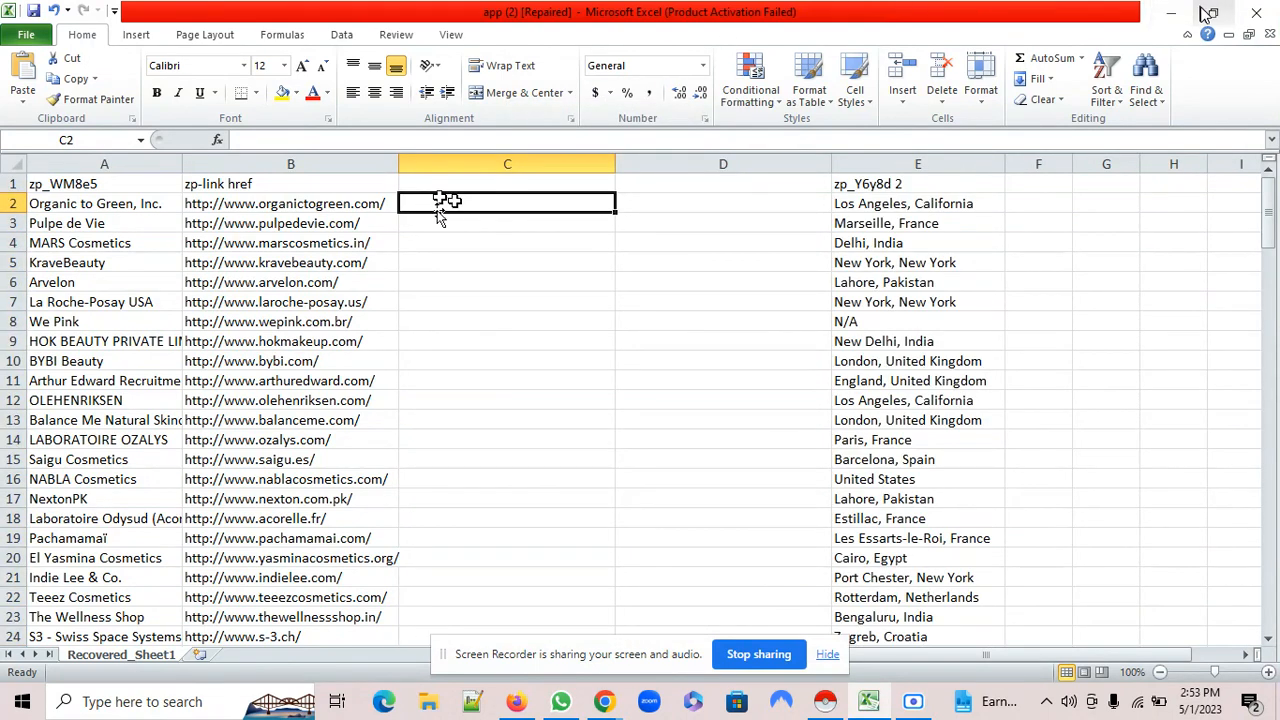
- Switch to Apollo in Chrome and copy the LinkedIn link address of Laboratorios Chantelet S.A
{"action": "key", "text": "alt+Tab"}
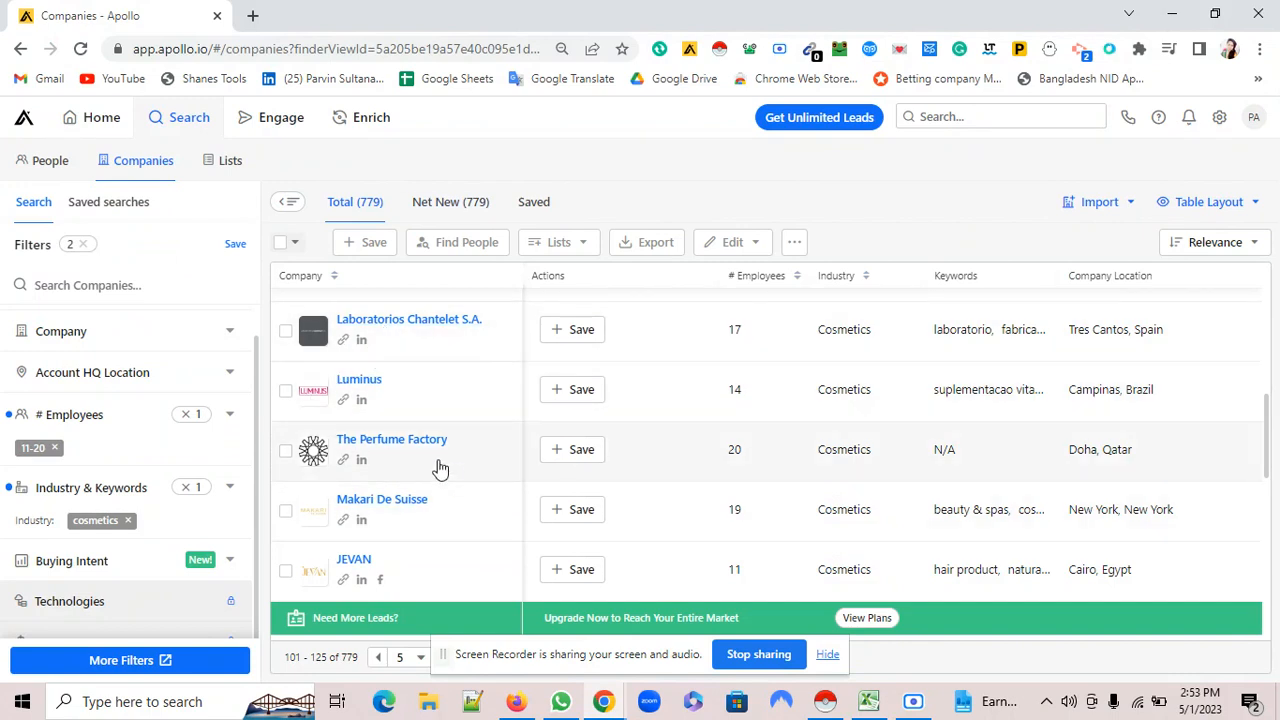
{"action": "right_click", "coordinate": [361, 341]}
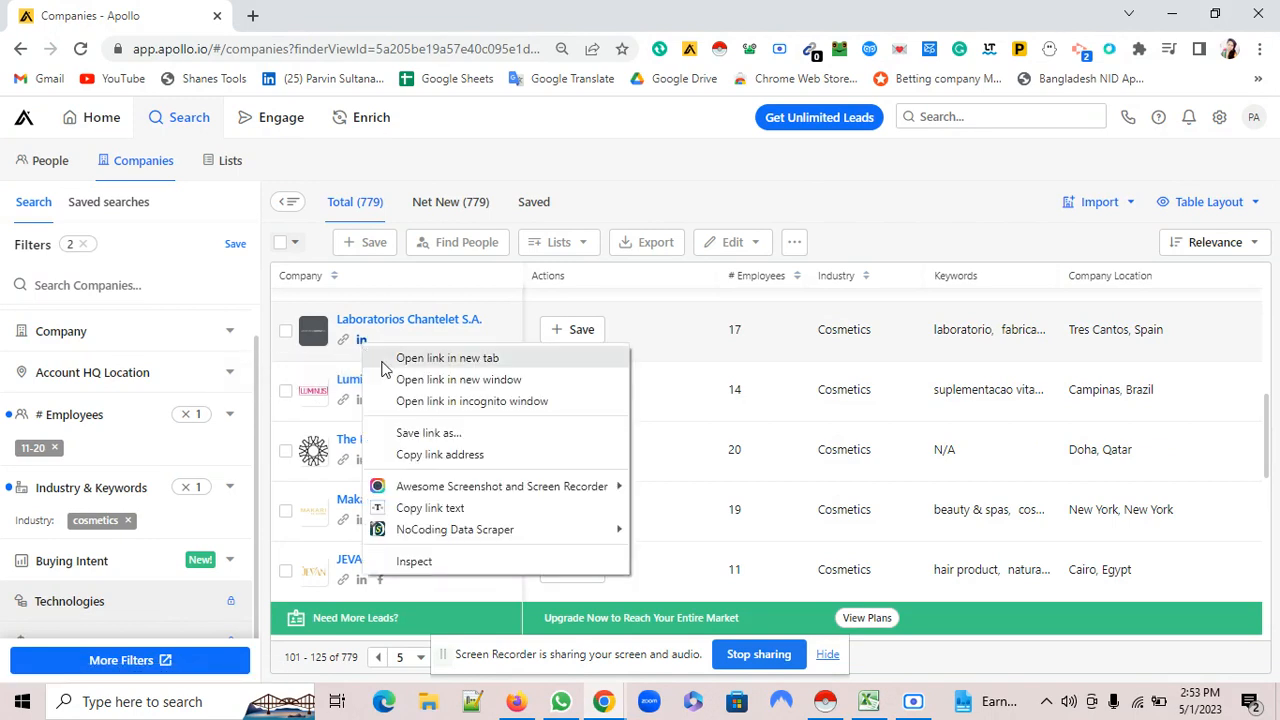
{"action": "left_click", "coordinate": [474, 456]}
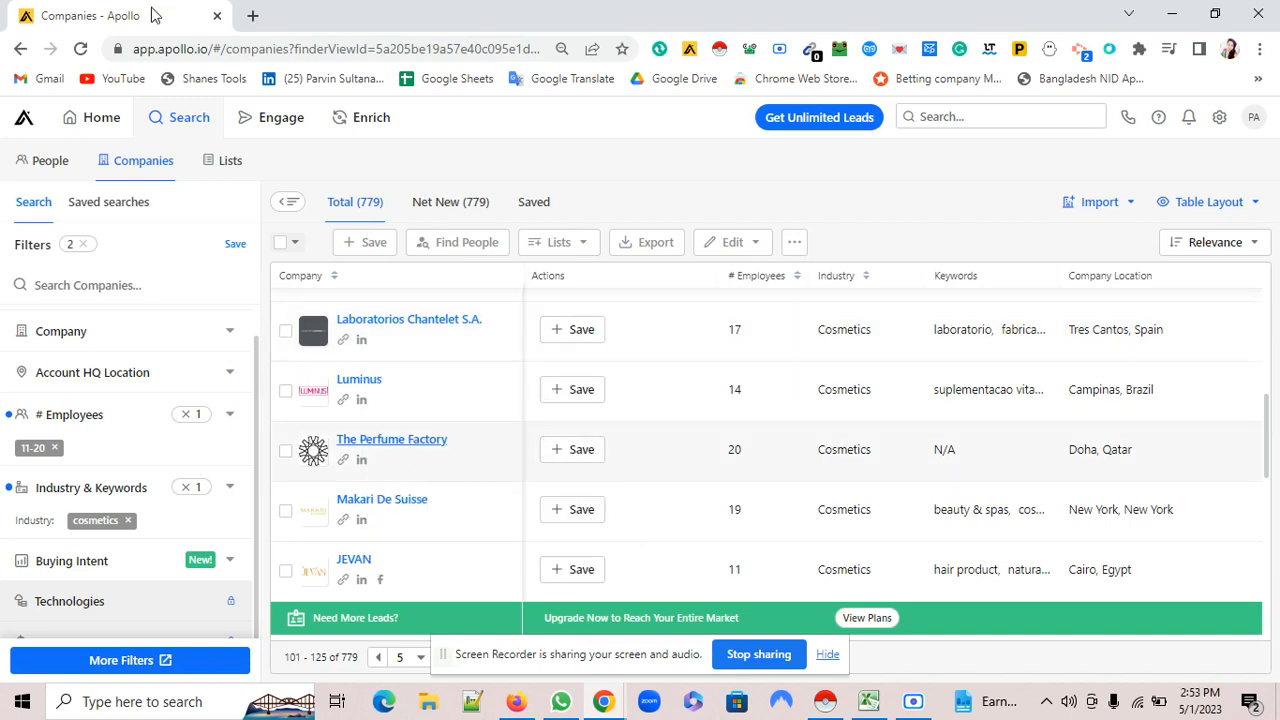
- Open the copied LinkedIn address of Laboratorios Chantelet S.A. in a new browser tab
{"action": "left_click", "coordinate": [274, 54]}
{"action": "right_click", "coordinate": [274, 54]}
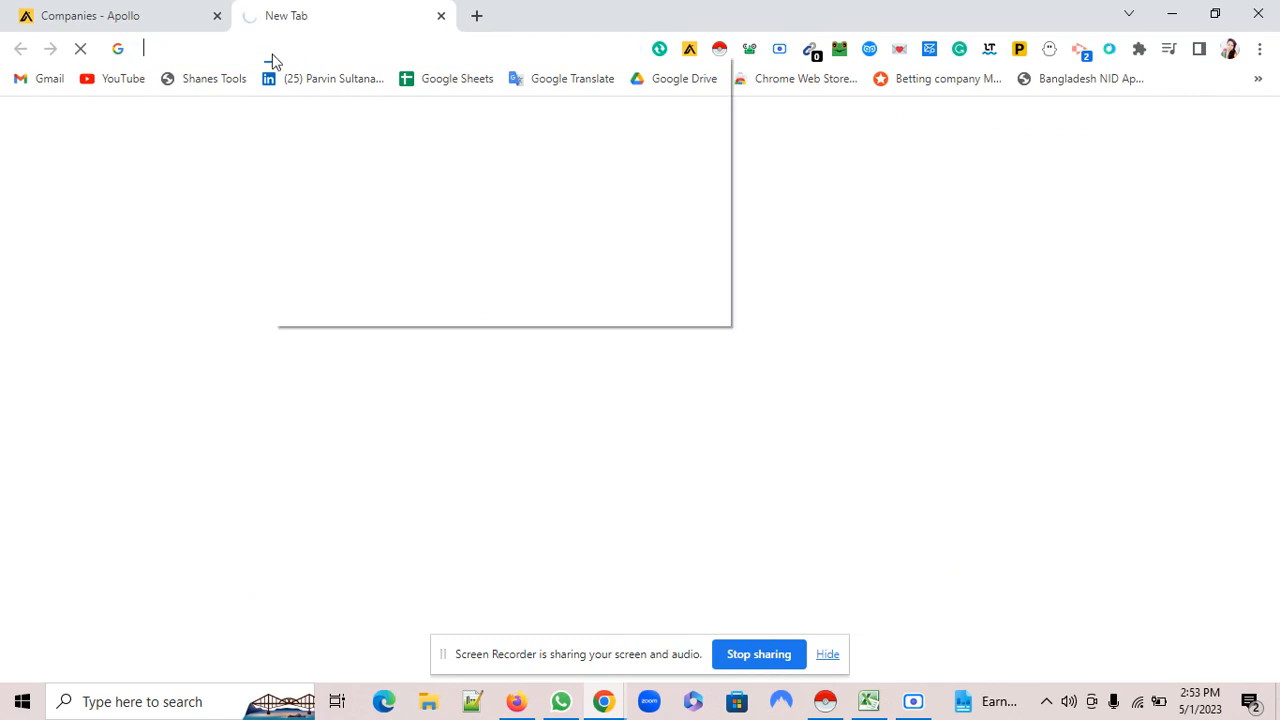
{"action": "left_click", "coordinate": [363, 174]}
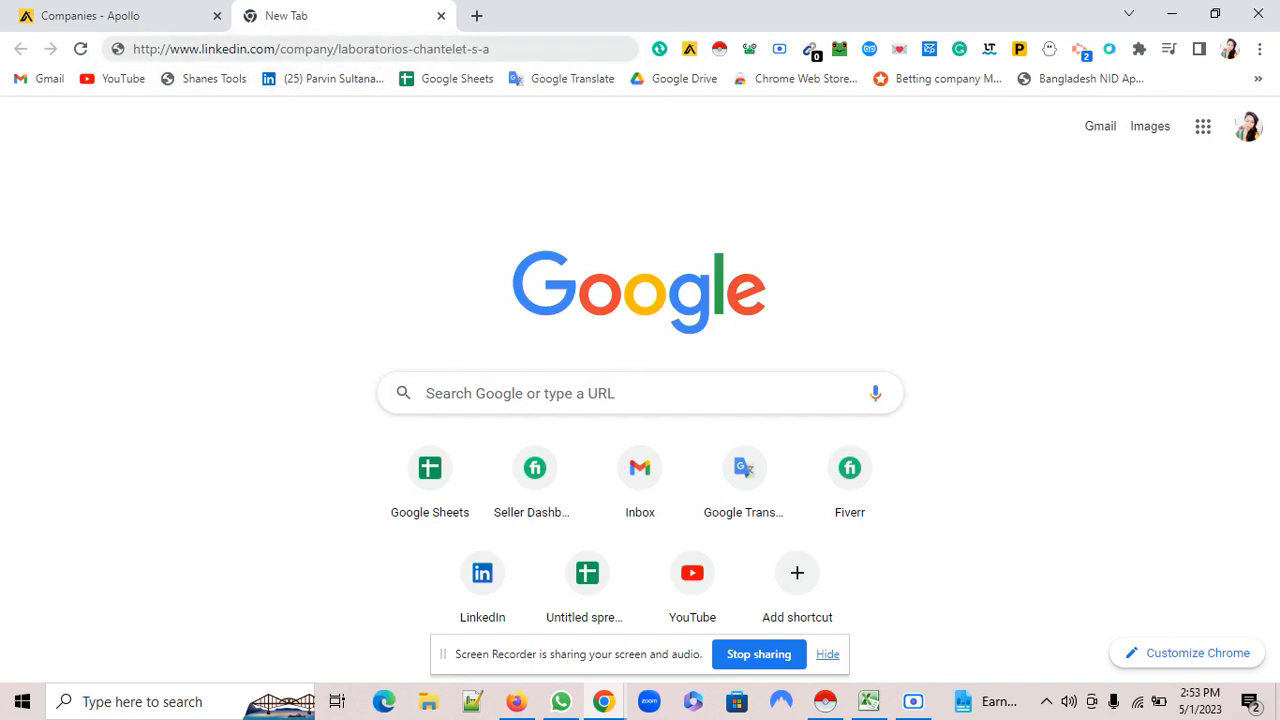
{"action": "left_click", "coordinate": [441, 46]}
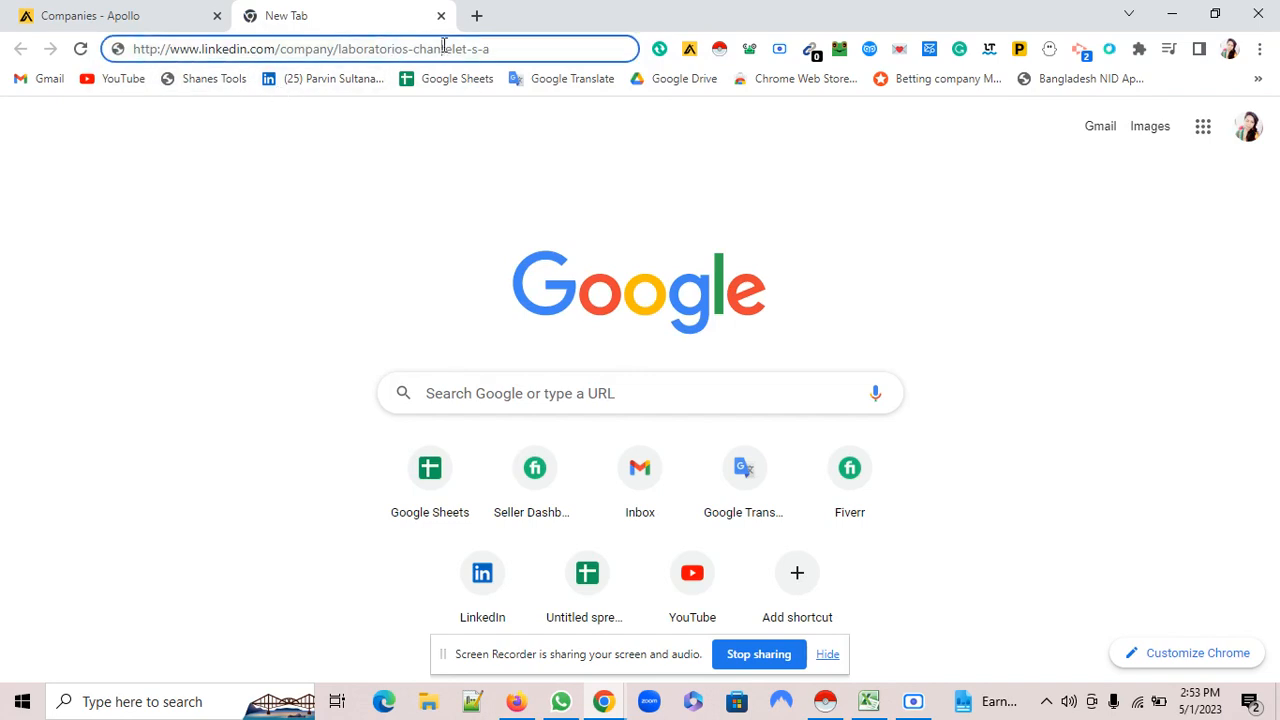
{"action": "right_click", "coordinate": [443, 46]}
{"action": "left_click", "coordinate": [472, 170]}
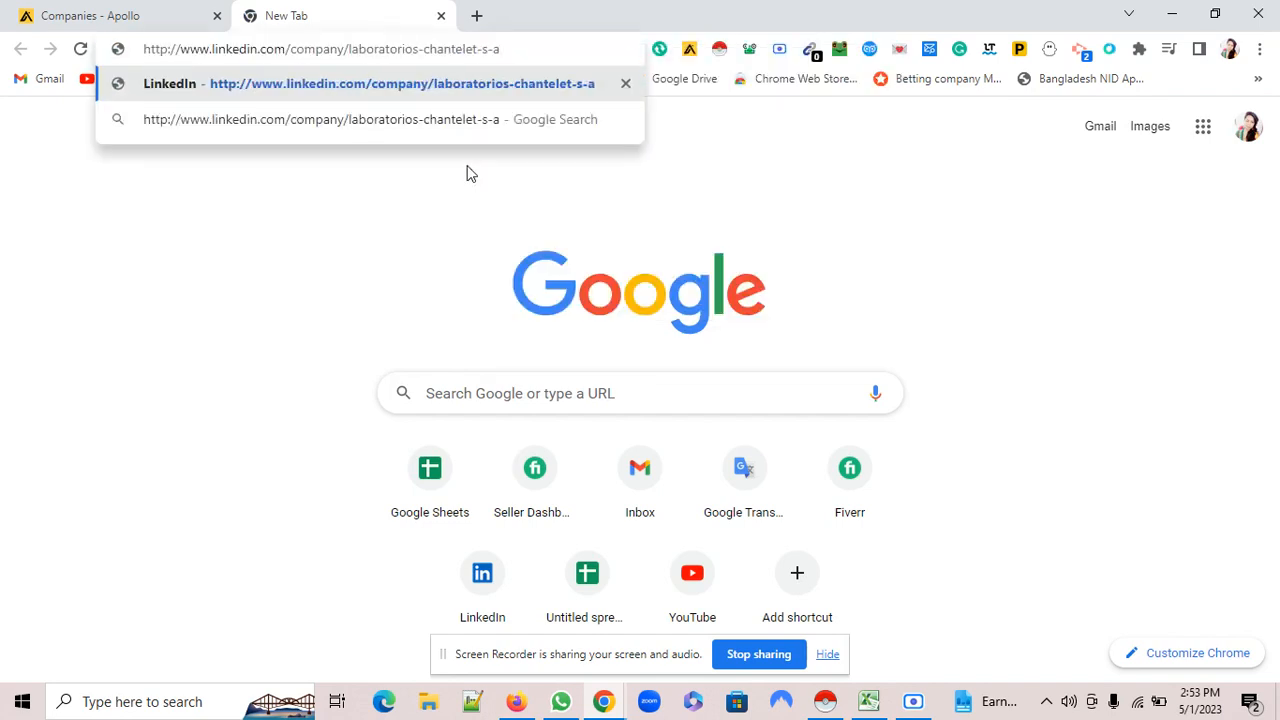
{"action": "key", "text": "Return"}
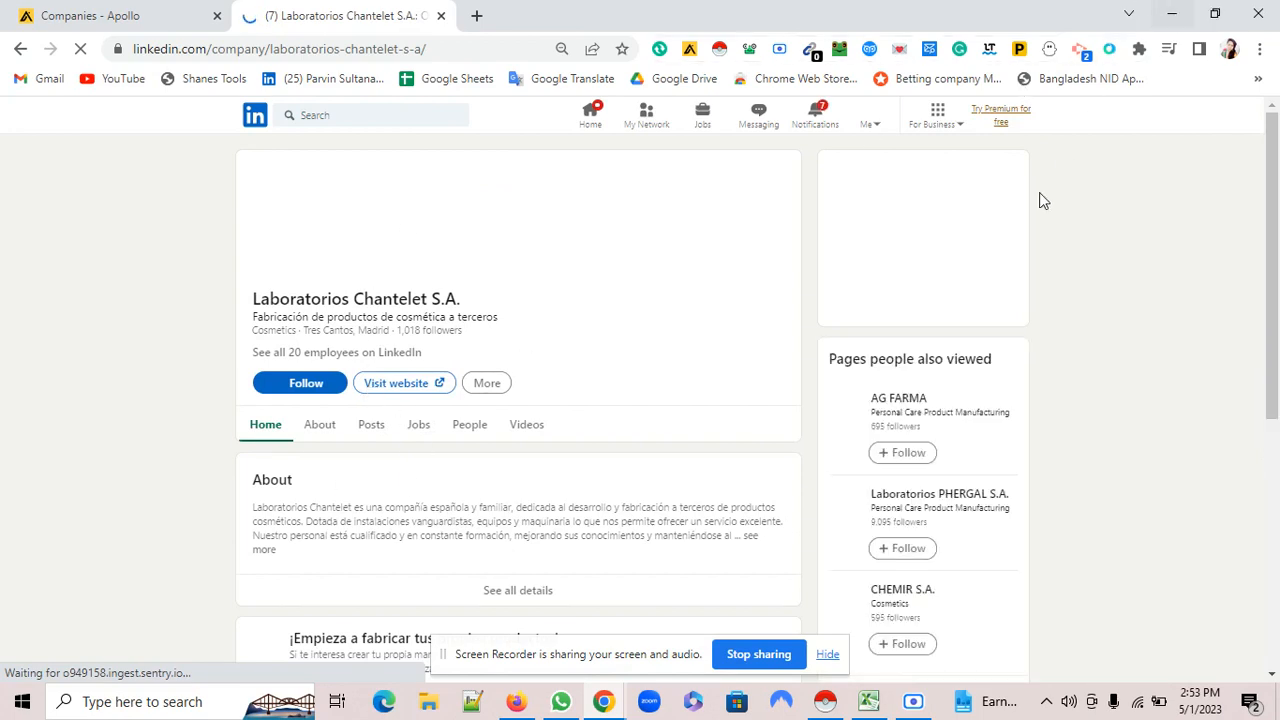
- Switch to Excel and paste the Laboratorios Chantelet LinkedIn URL into cell C2
{"action": "left_click", "coordinate": [869, 703]}
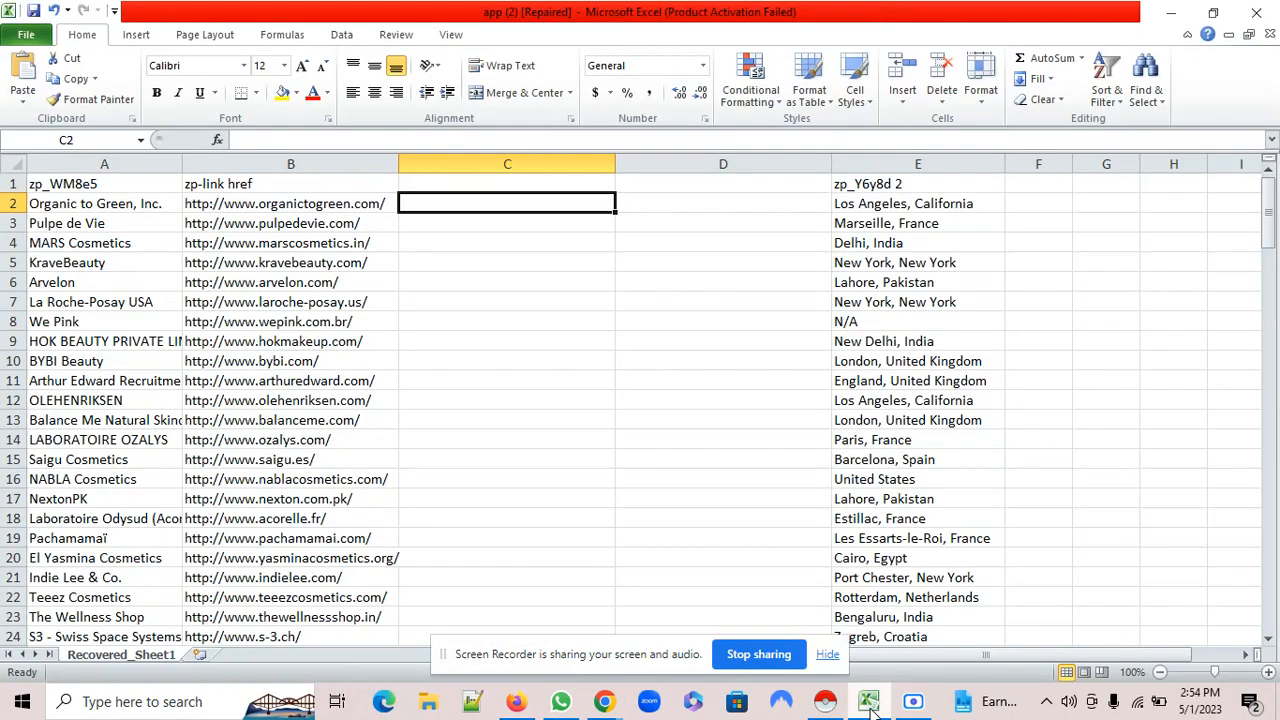
{"action": "double_click", "coordinate": [582, 205]}
{"action": "right_click", "coordinate": [583, 203]}
{"action": "left_click", "coordinate": [624, 282]}
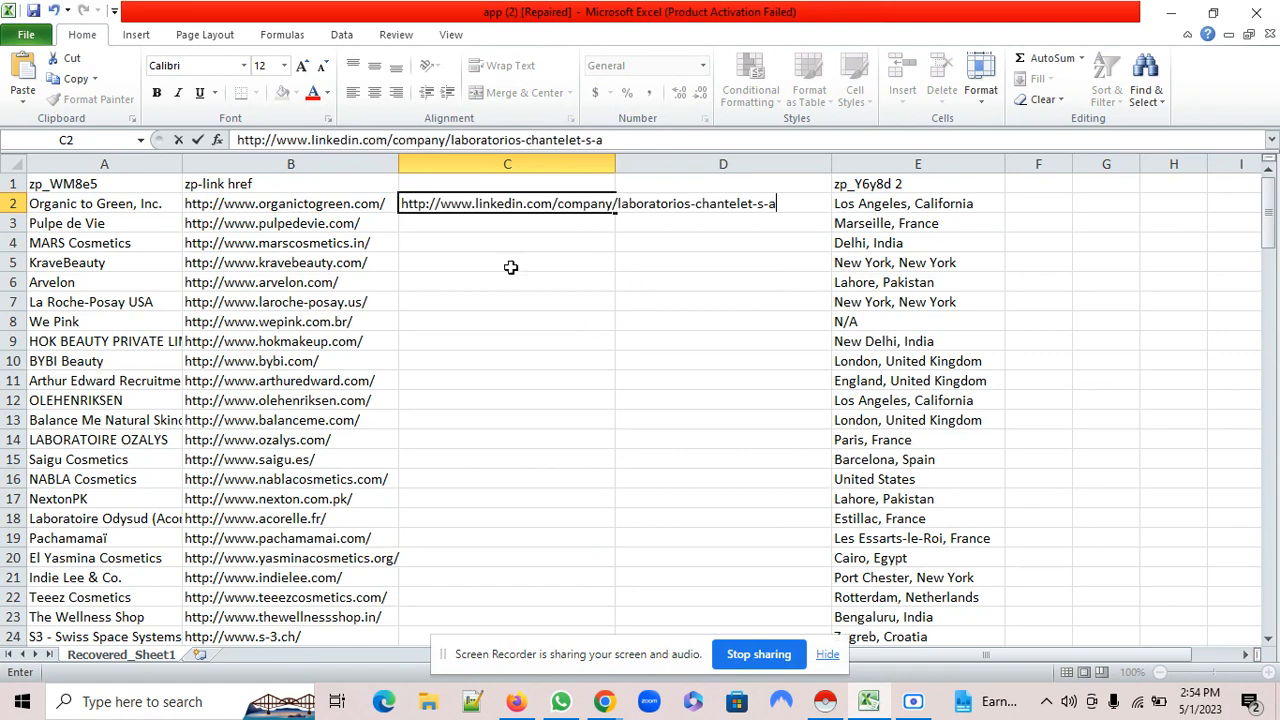
{"action": "left_click", "coordinate": [510, 224]}
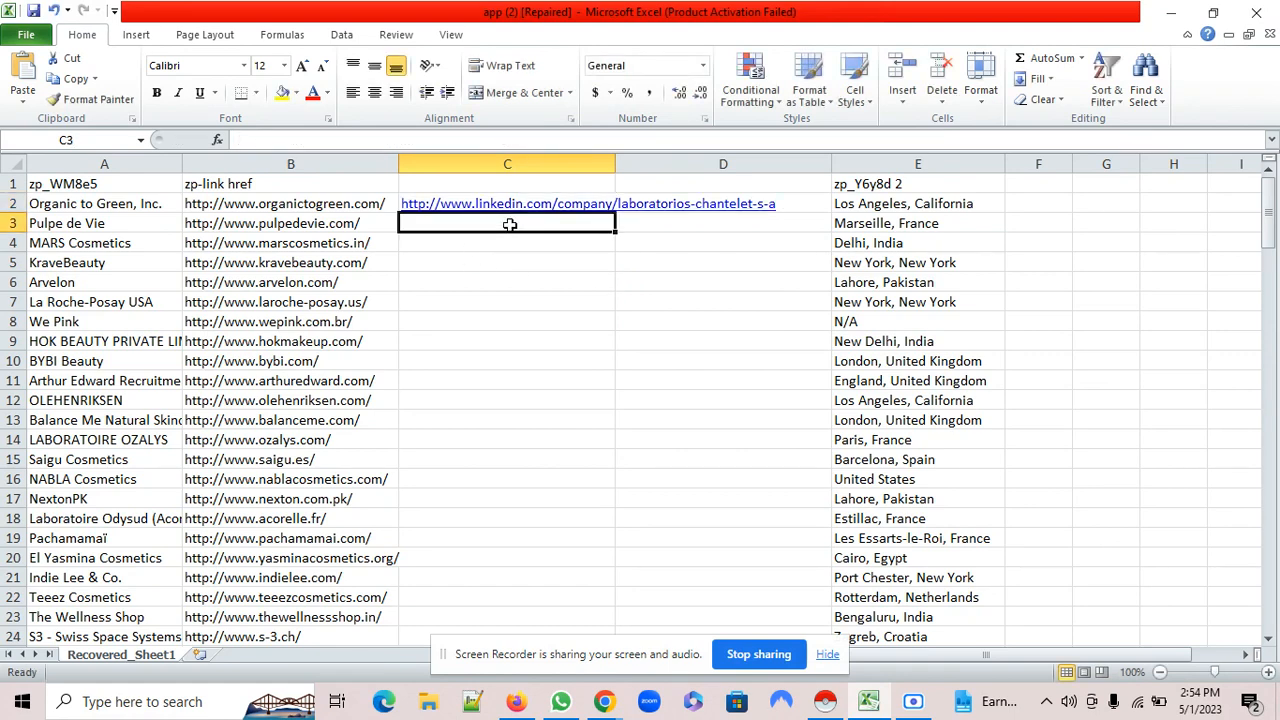
- Copy the Organic to Green website address from cell B2 and open it in a new Chrome tab
{"action": "left_click", "coordinate": [321, 205]}
{"action": "right_click", "coordinate": [323, 206]}
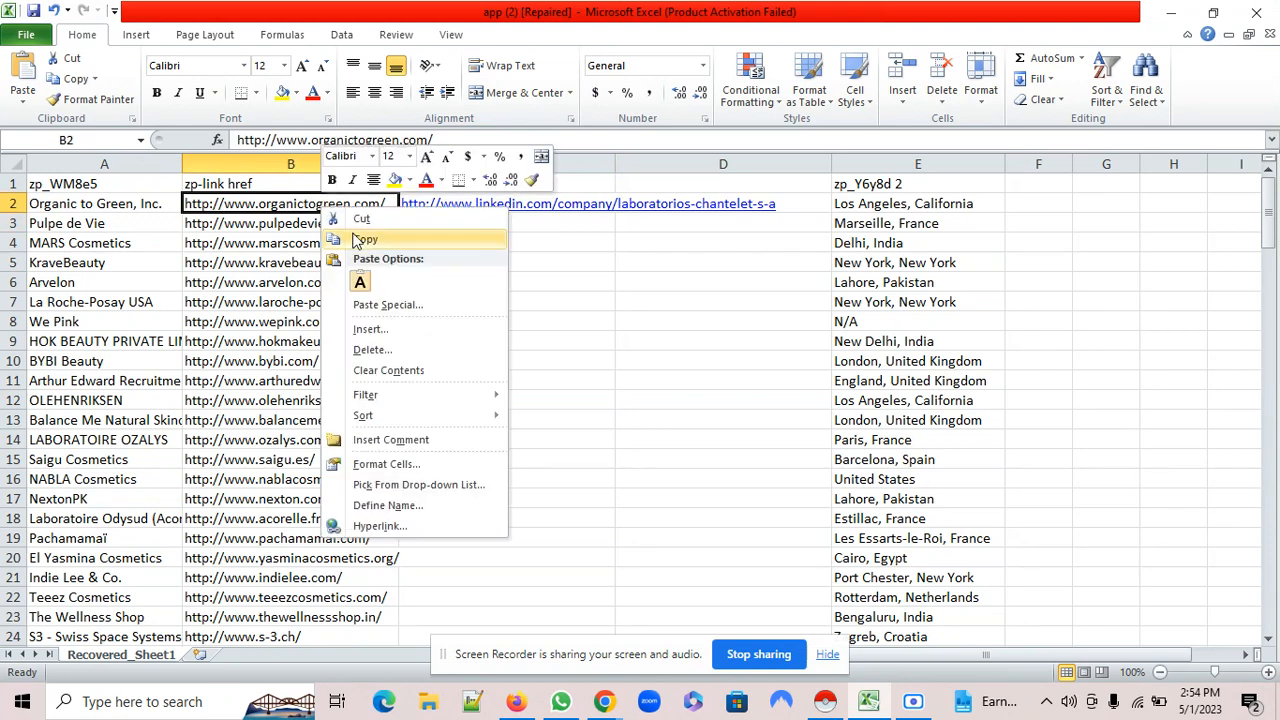
{"action": "left_click", "coordinate": [365, 239]}
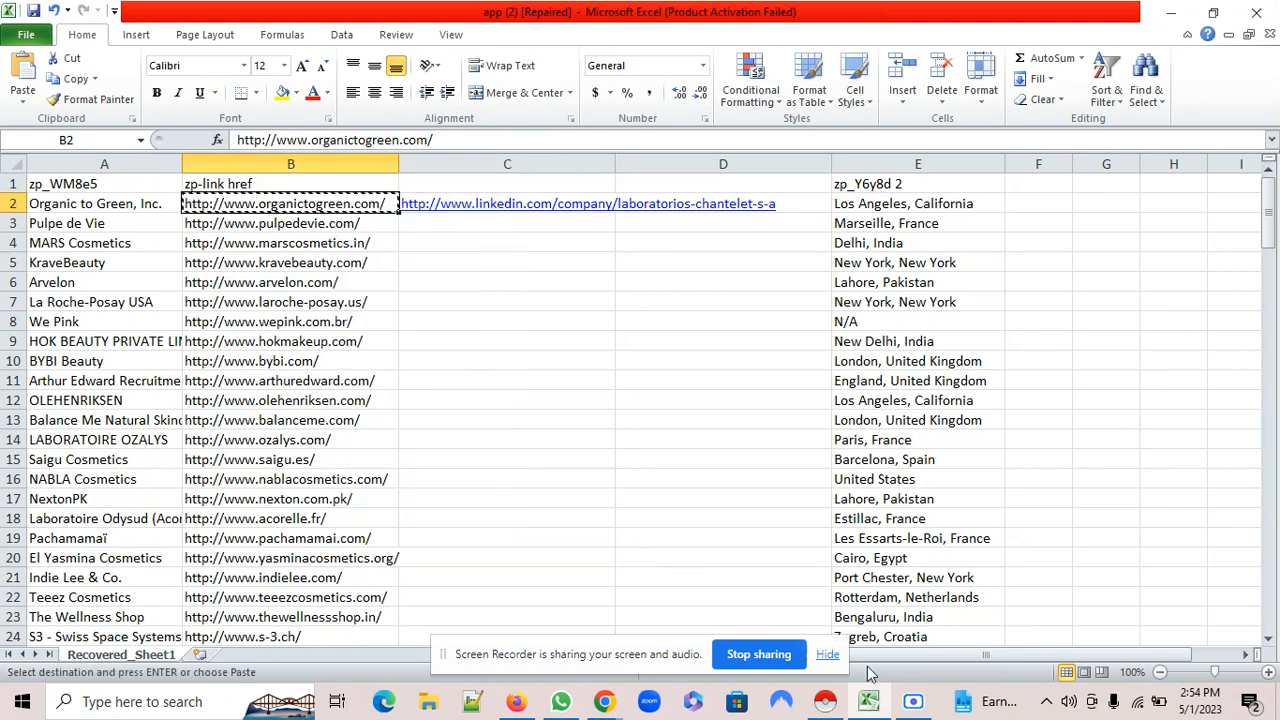
{"action": "mouse_move", "coordinate": [604, 702]}
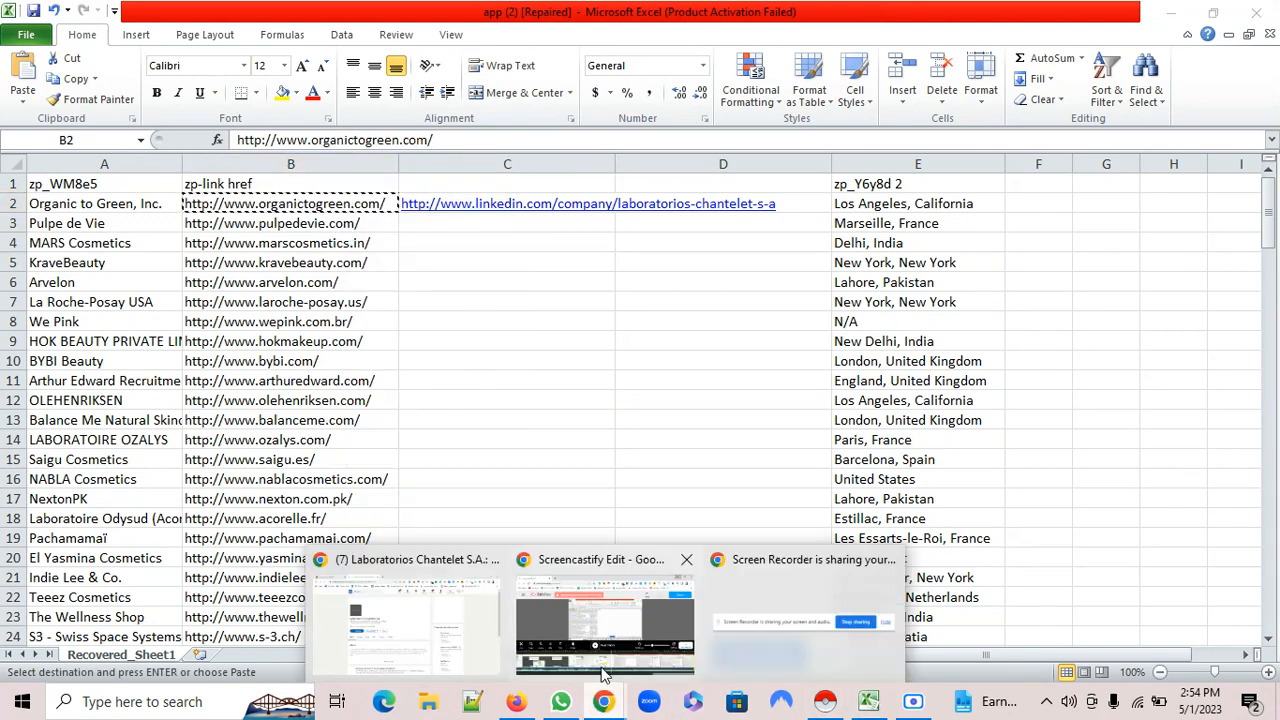
{"action": "left_click", "coordinate": [451, 631]}
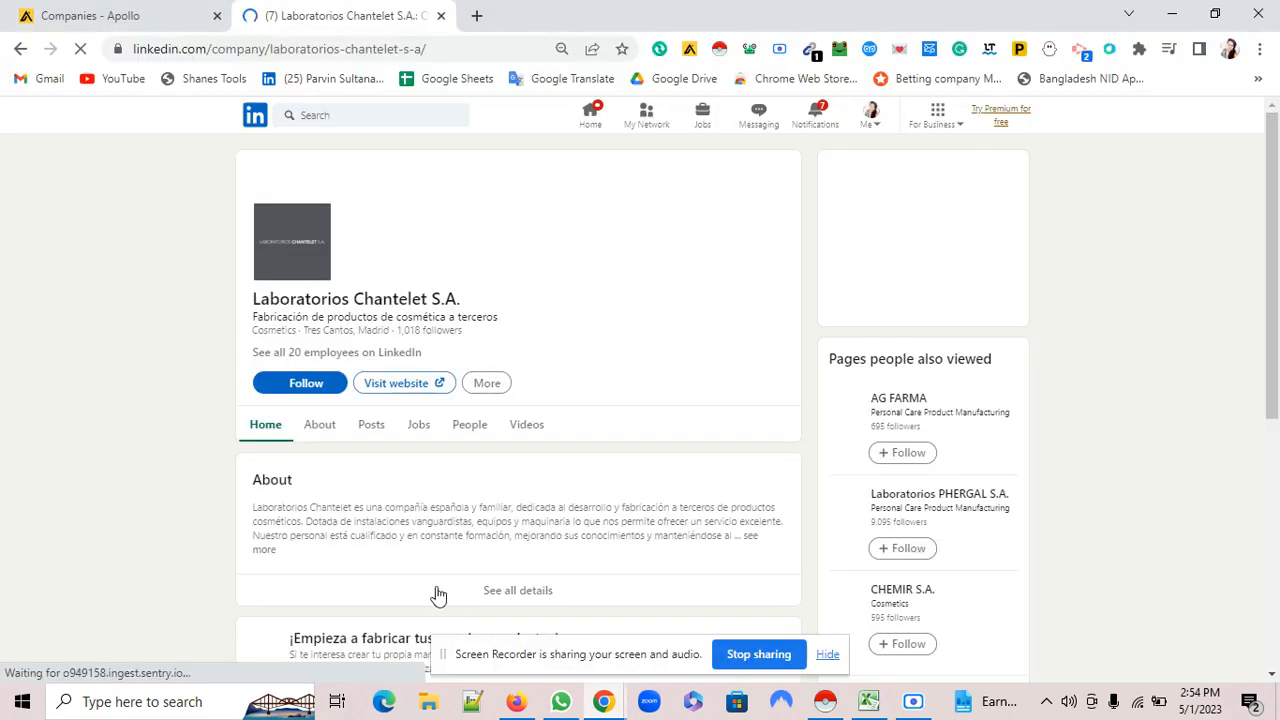
{"action": "left_click", "coordinate": [474, 16]}
{"action": "right_click", "coordinate": [430, 52]}
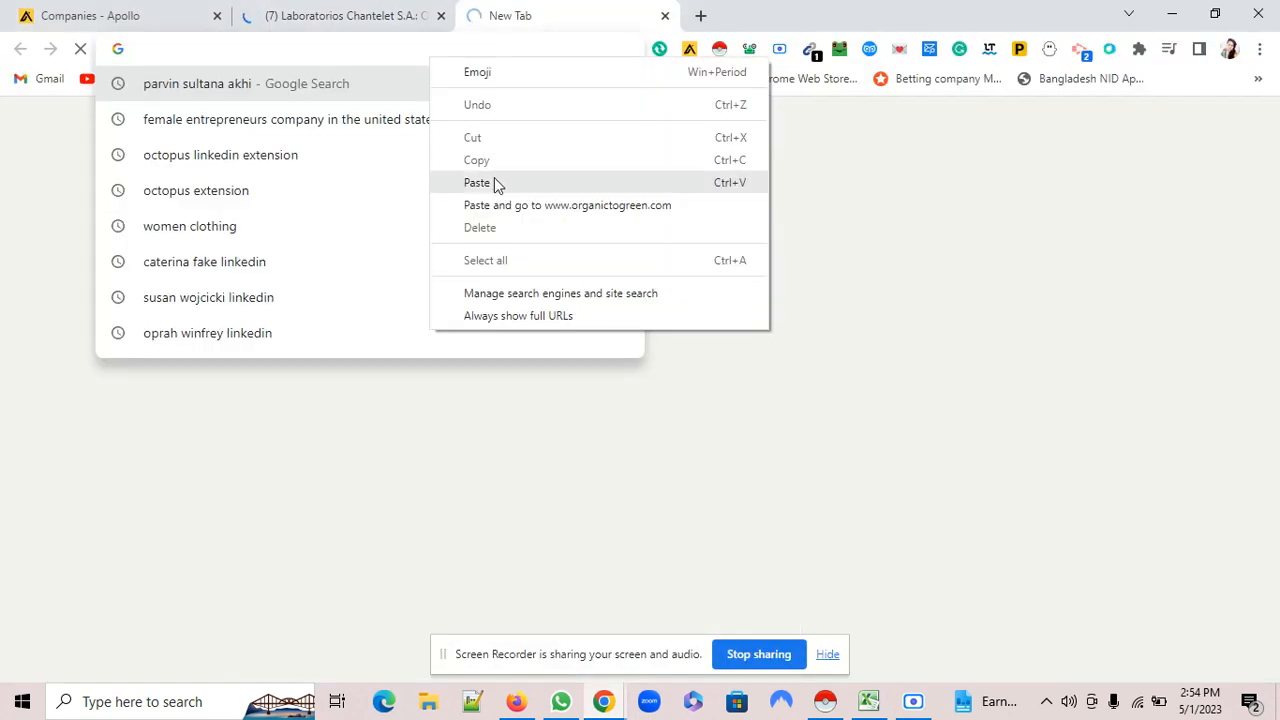
{"action": "left_click", "coordinate": [494, 180]}
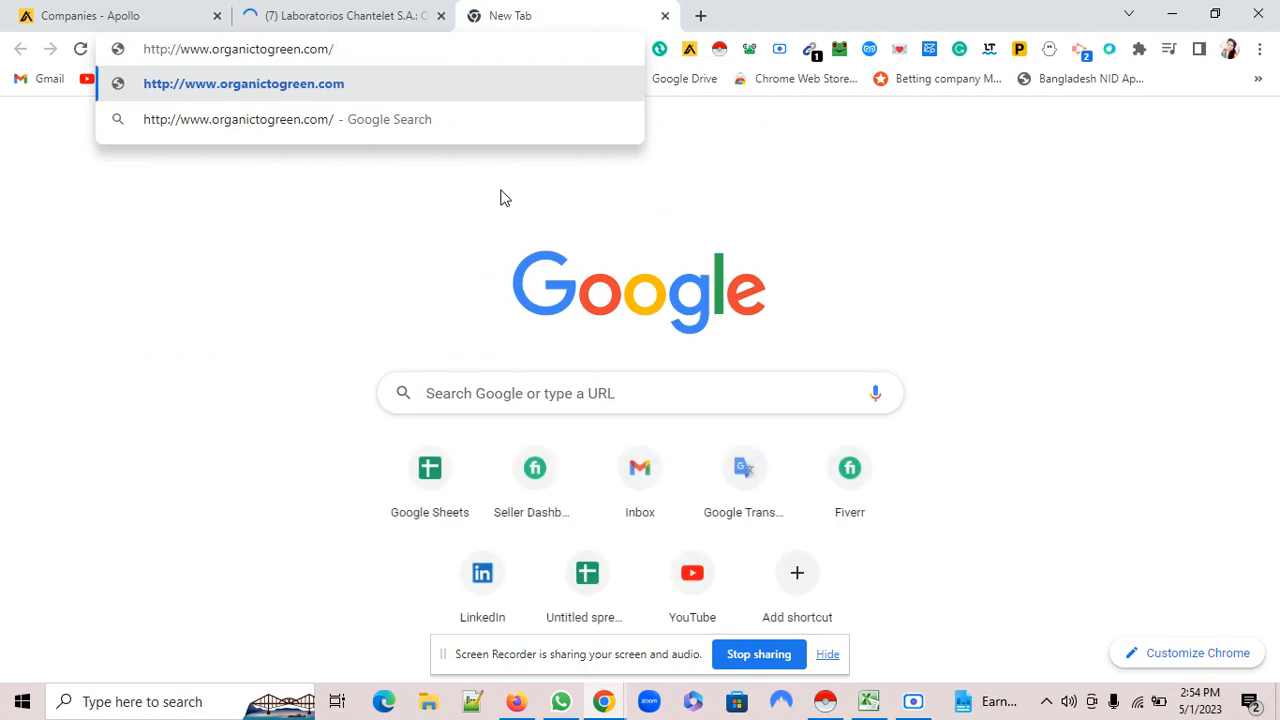
{"action": "key", "text": "Return"}
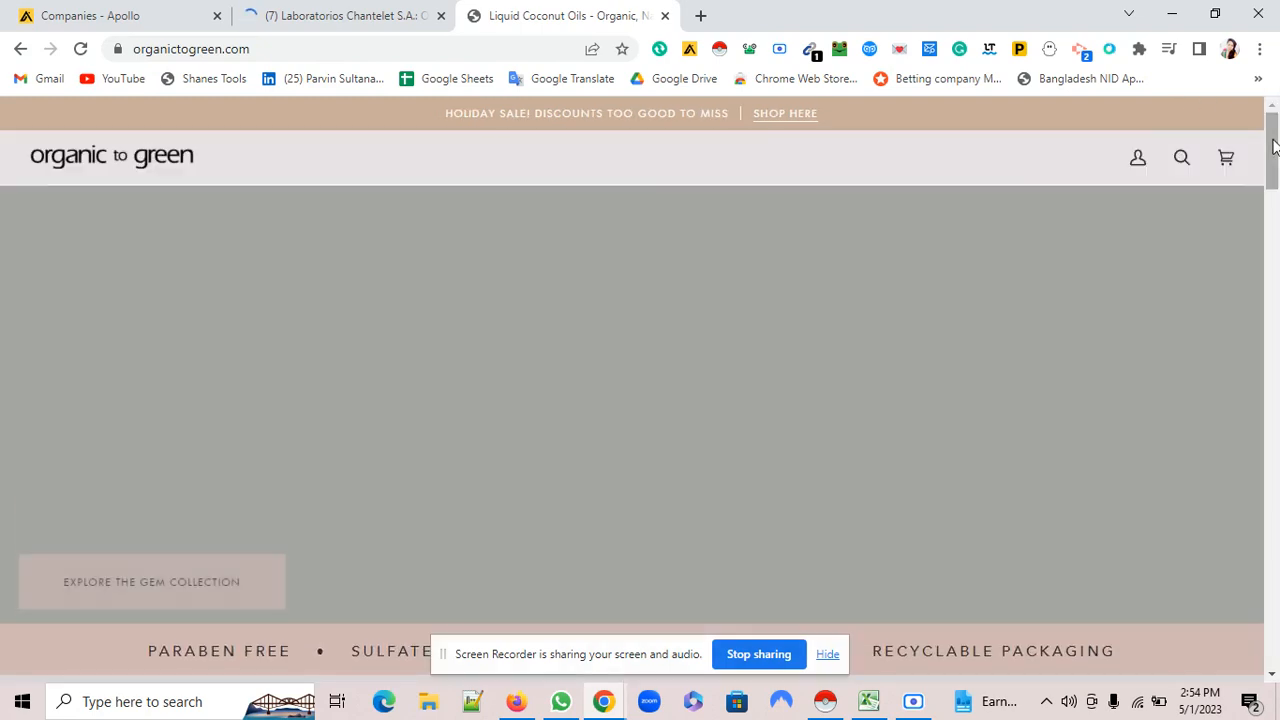
- Open the Contact Us page from the footer of the Organic to Green website
{"action": "left_click_drag", "start_coordinate": [1275, 152], "coordinate": [1273, 680]}
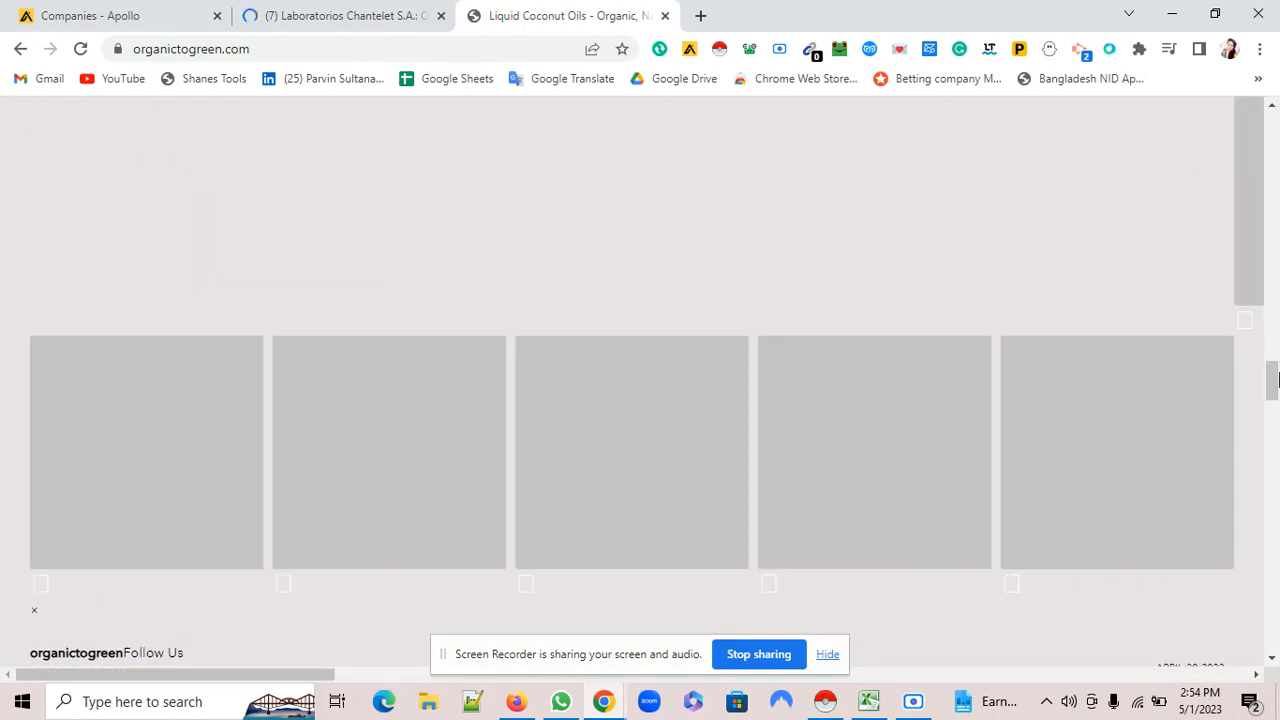
{"action": "left_click_drag", "start_coordinate": [1275, 378], "coordinate": [1273, 535]}
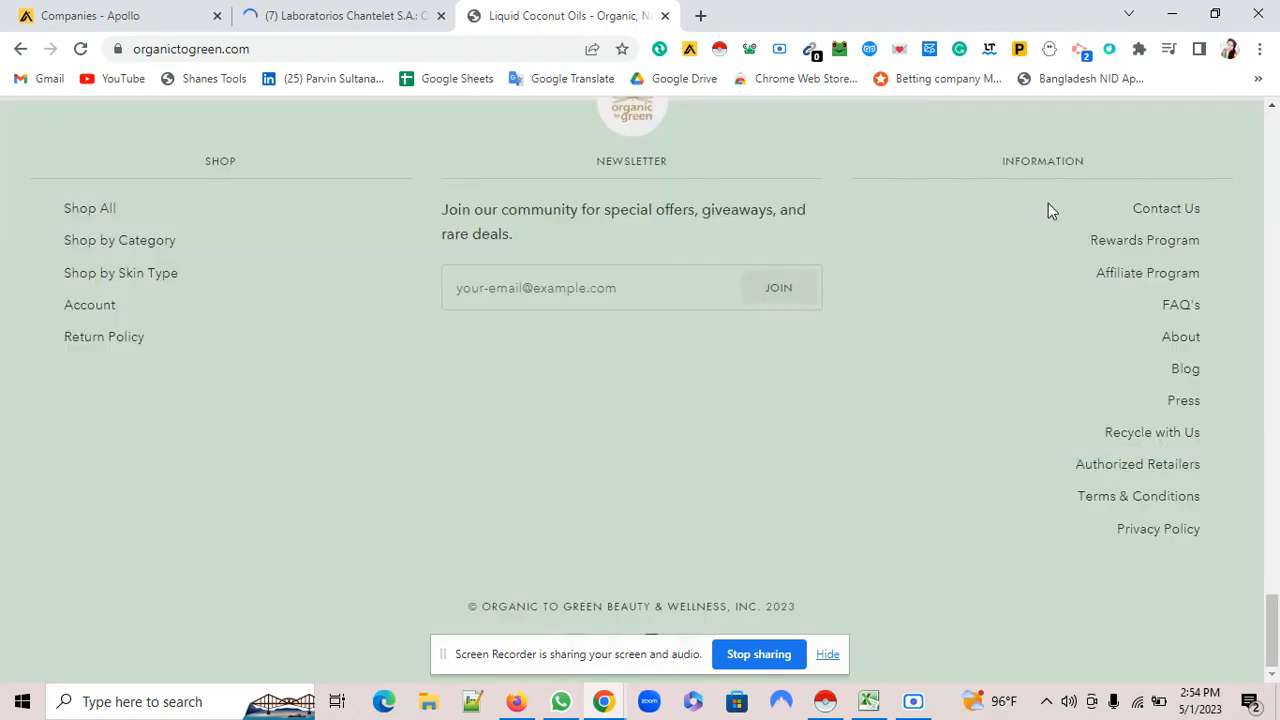
{"action": "left_click", "coordinate": [1165, 210]}
- Examine the Organic to Green contact page for e-mail and phone details
{"action": "scroll", "coordinate": [1014, 346], "scroll_direction": "down", "scroll_amount": 5}
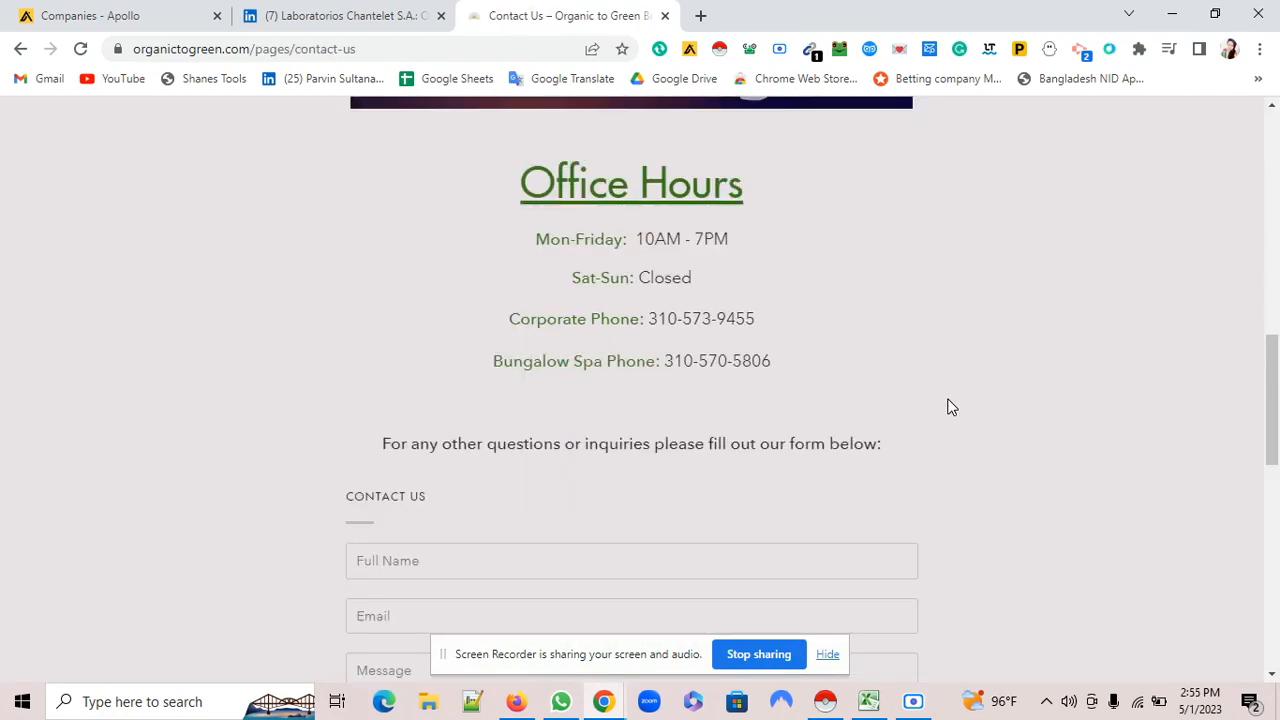
{"action": "scroll", "coordinate": [563, 343], "scroll_direction": "up", "scroll_amount": 1}
{"action": "scroll", "coordinate": [614, 446], "scroll_direction": "down", "scroll_amount": 6}
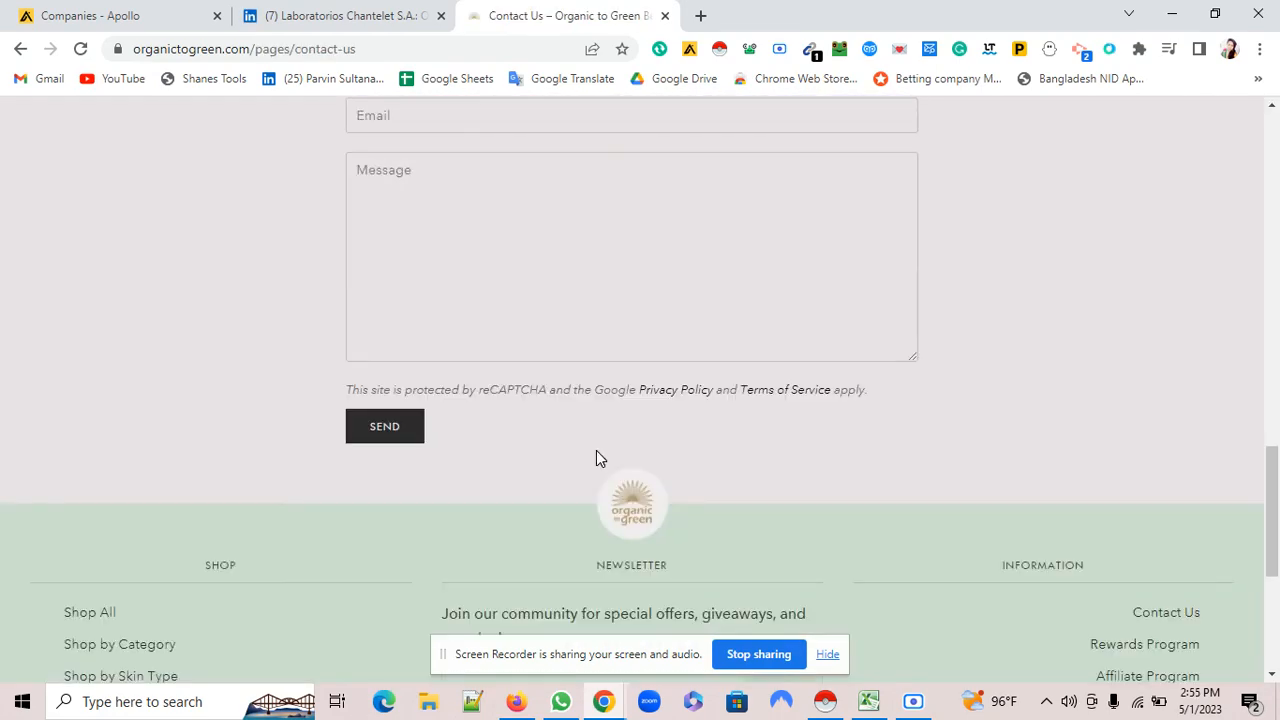
{"action": "scroll", "coordinate": [596, 458], "scroll_direction": "down", "scroll_amount": 2}
{"action": "scroll", "coordinate": [444, 452], "scroll_direction": "down", "scroll_amount": 2}
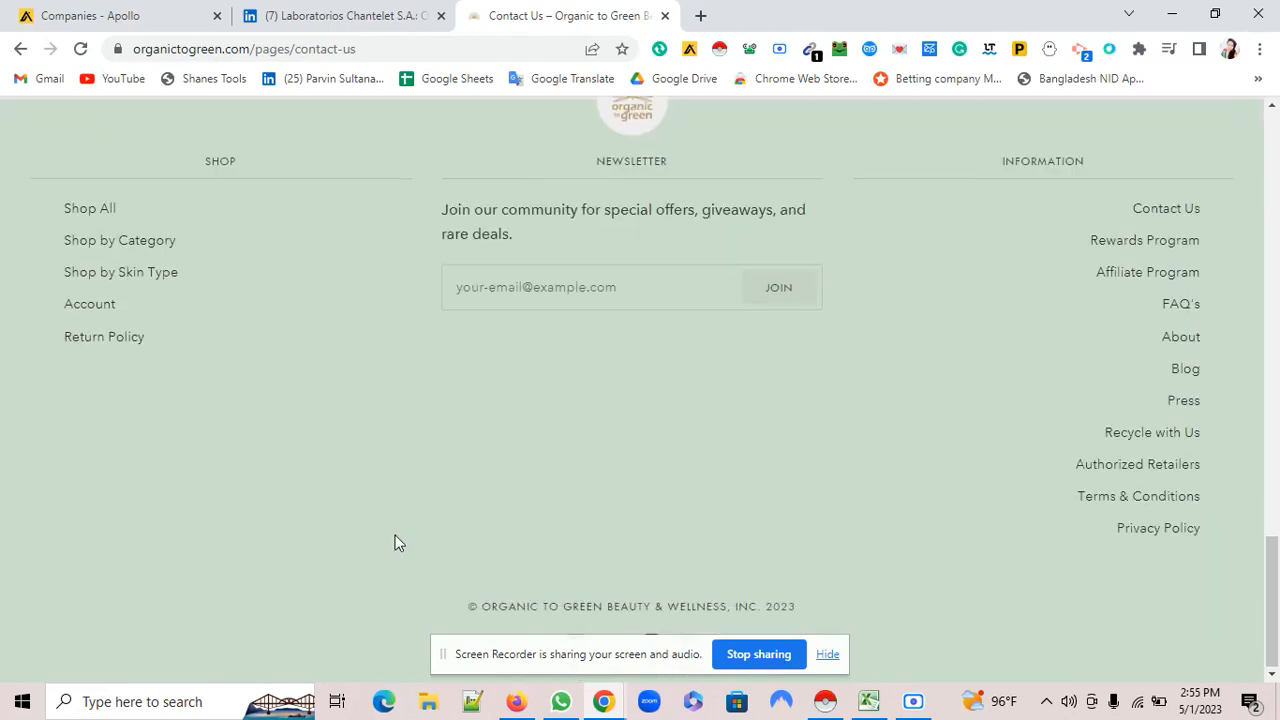
{"action": "scroll", "coordinate": [742, 512], "scroll_direction": "up", "scroll_amount": 15}
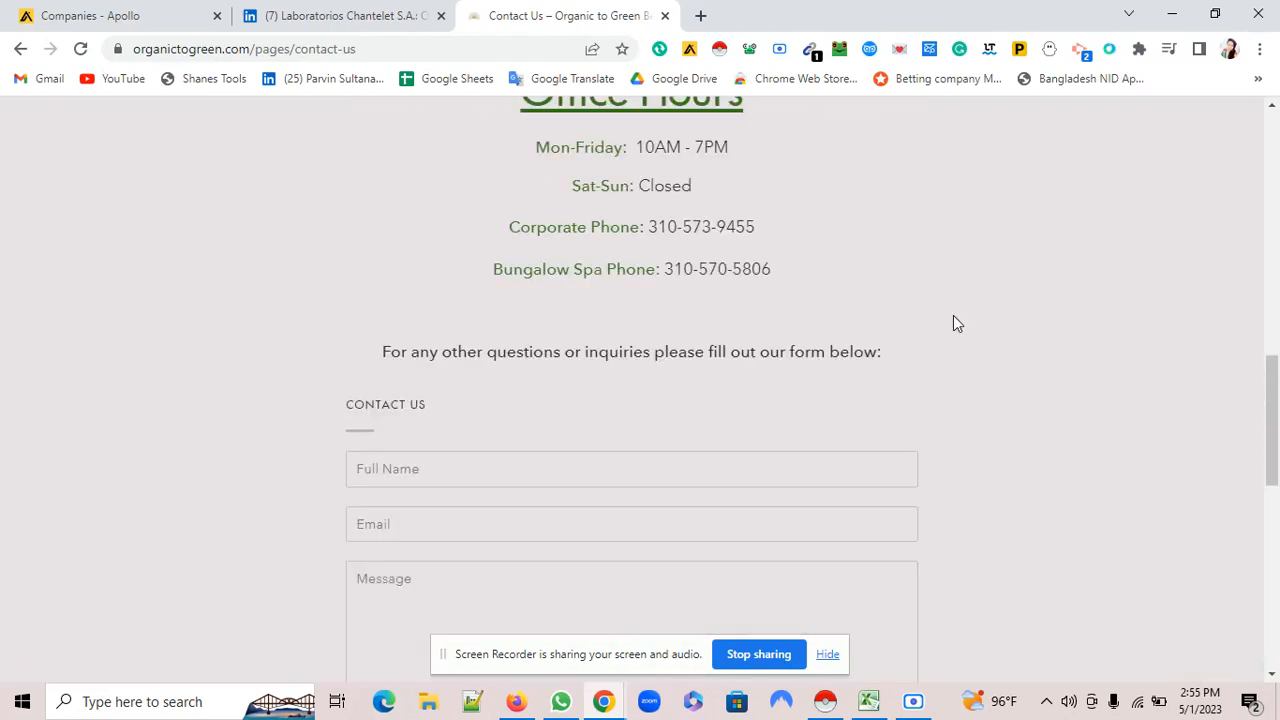
{"action": "scroll", "coordinate": [953, 323], "scroll_direction": "up", "scroll_amount": 5}
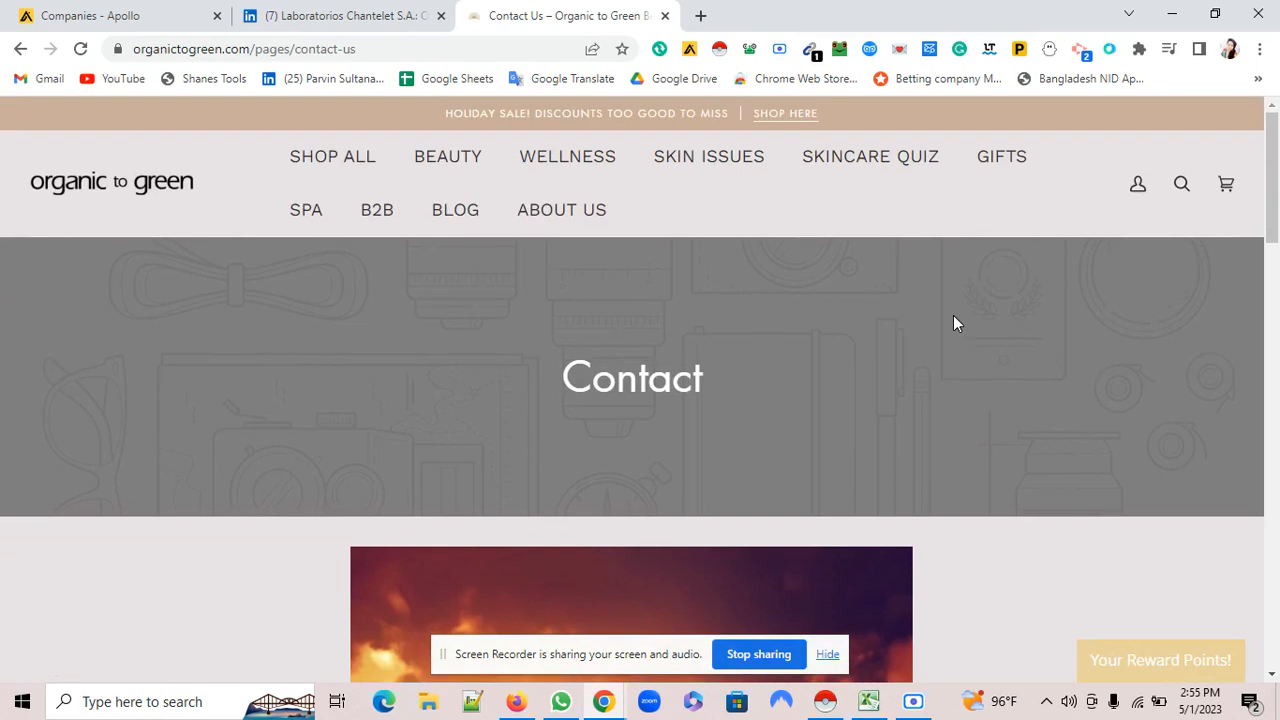
{"action": "scroll", "coordinate": [953, 315], "scroll_direction": "down", "scroll_amount": 3}
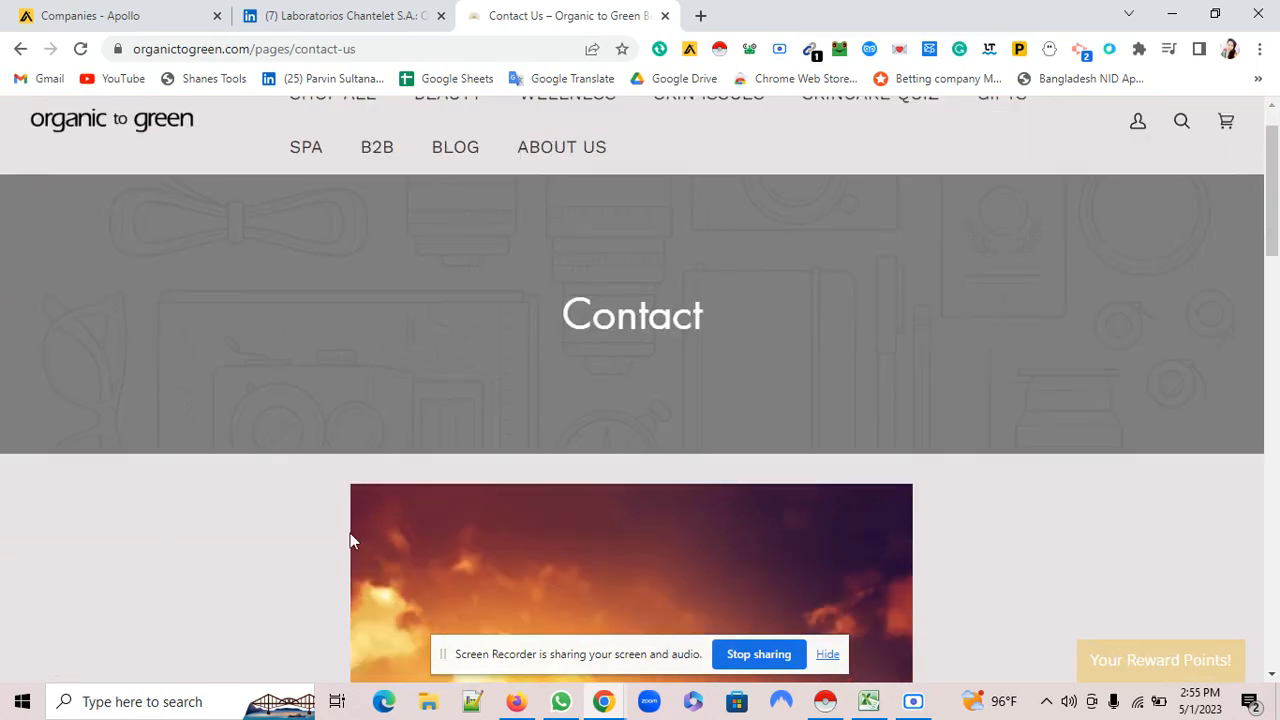
{"action": "scroll", "coordinate": [558, 550], "scroll_direction": "up", "scroll_amount": 3}
{"action": "scroll", "coordinate": [909, 423], "scroll_direction": "down", "scroll_amount": 4}
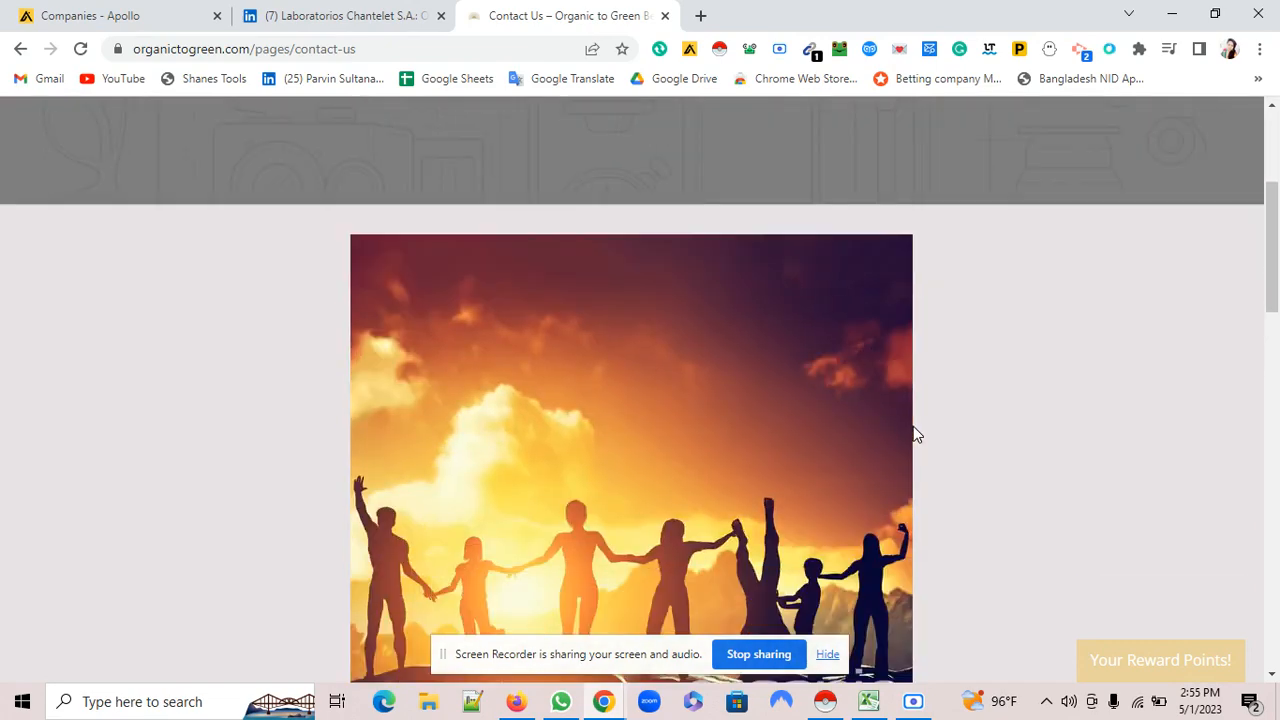
- Extract the contact e-mail from the page with the Email Extractor extension and copy it
{"action": "left_click", "coordinate": [815, 53]}
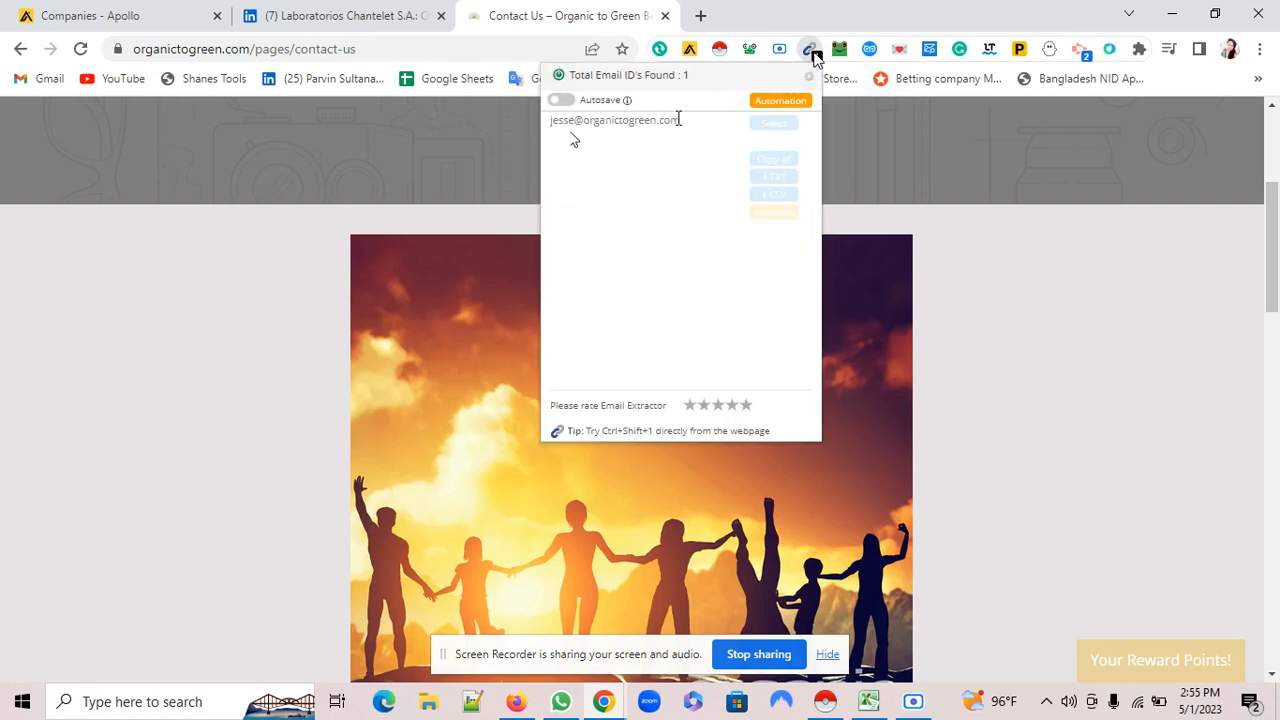
{"action": "left_click_drag", "start_coordinate": [683, 122], "coordinate": [545, 128]}
{"action": "key", "text": "ctrl+c"}
{"action": "right_click", "coordinate": [607, 116]}
{"action": "left_click", "coordinate": [652, 130]}
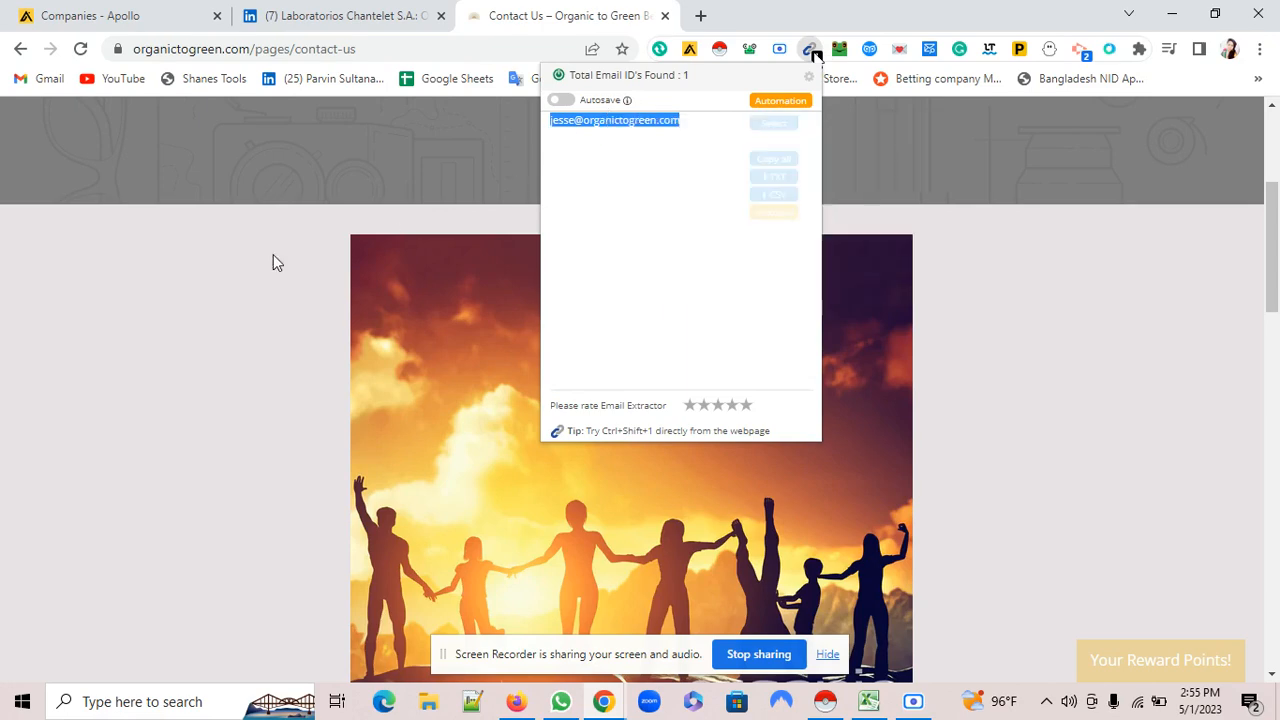
{"action": "left_click", "coordinate": [135, 371]}
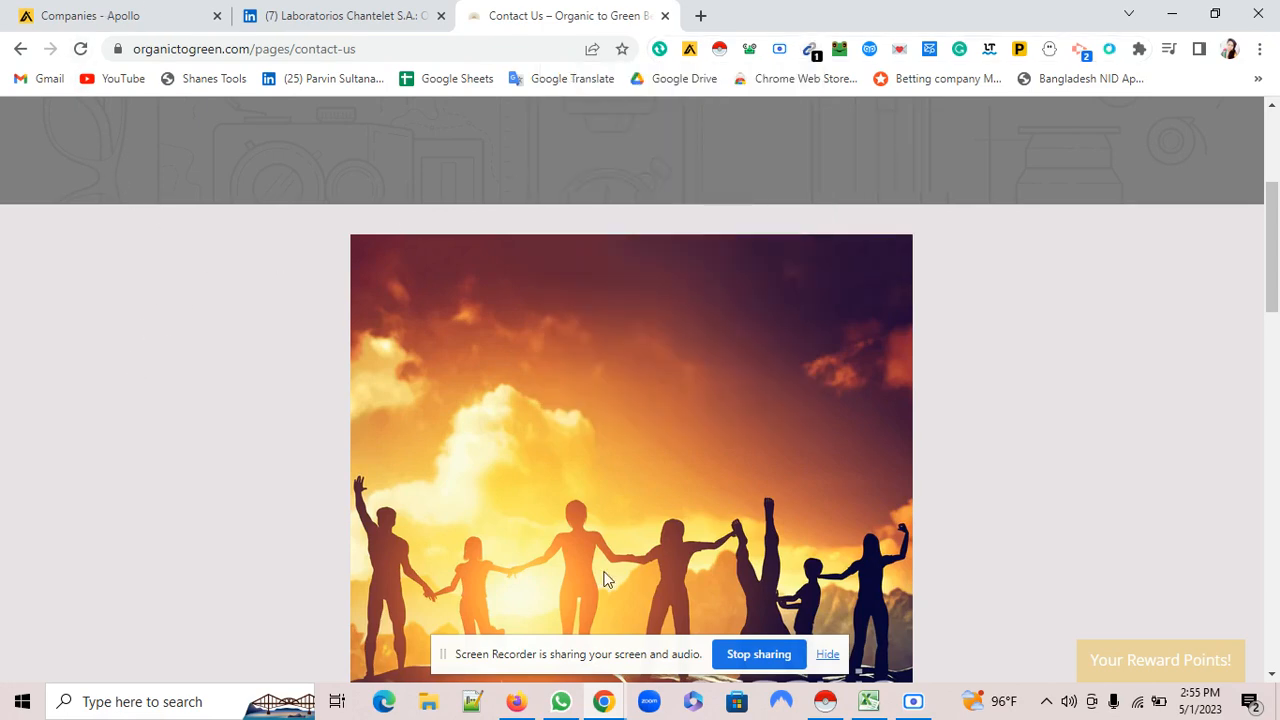
- Switch to Excel and paste the copied contact e-mail into cell D2
{"action": "left_click", "coordinate": [870, 699]}
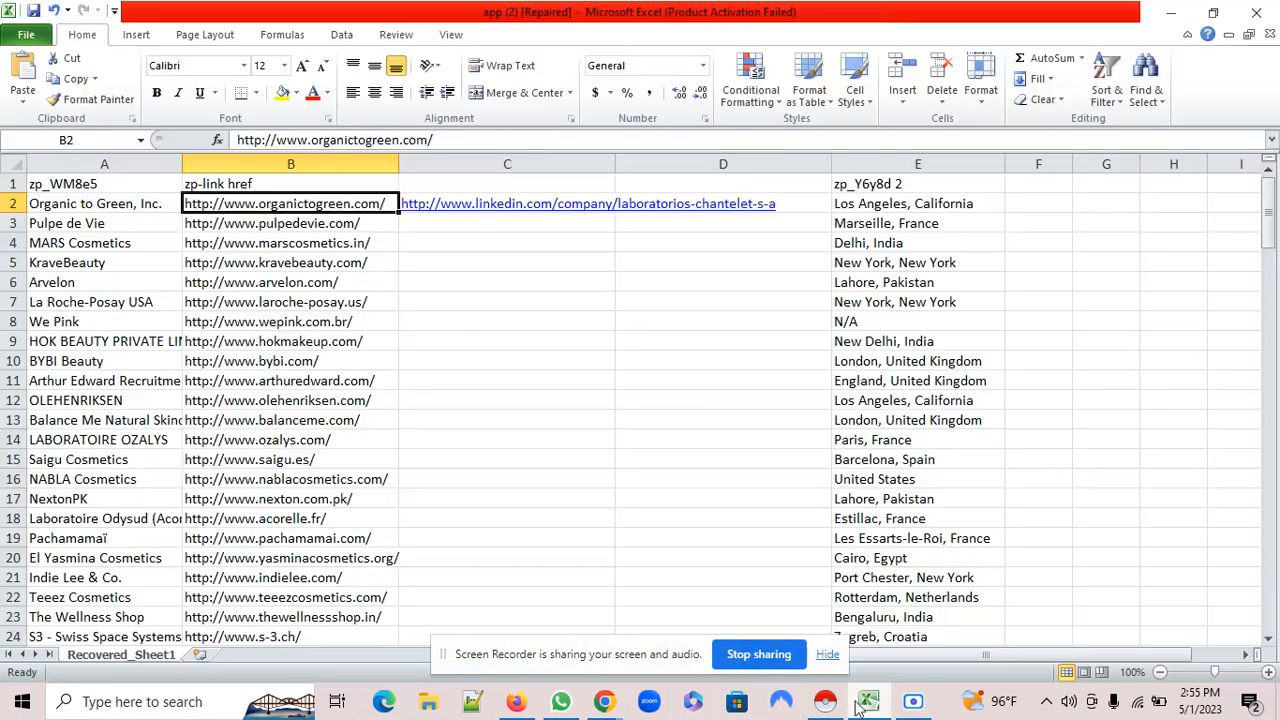
{"action": "double_click", "coordinate": [673, 203]}
{"action": "right_click", "coordinate": [673, 203]}
{"action": "left_click", "coordinate": [720, 276]}
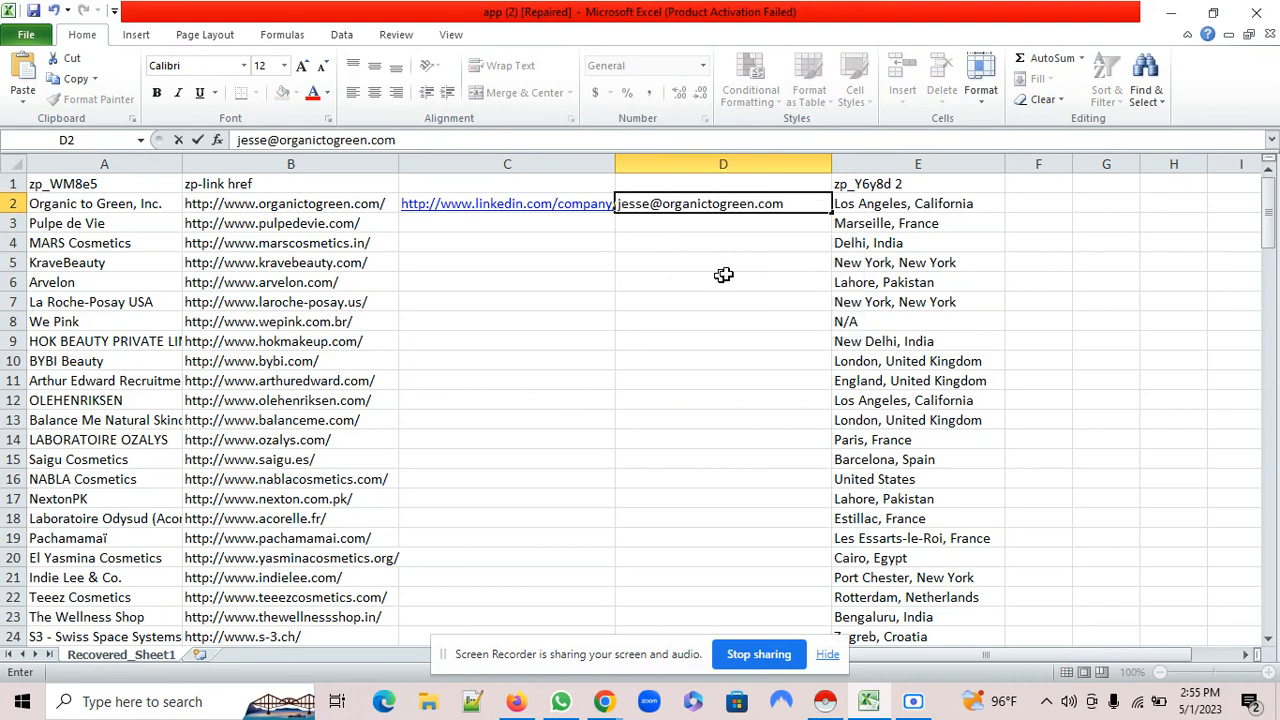
- Insert a blank column between the e-mail and location columns and select cell E2
{"action": "right_click", "coordinate": [855, 163]}
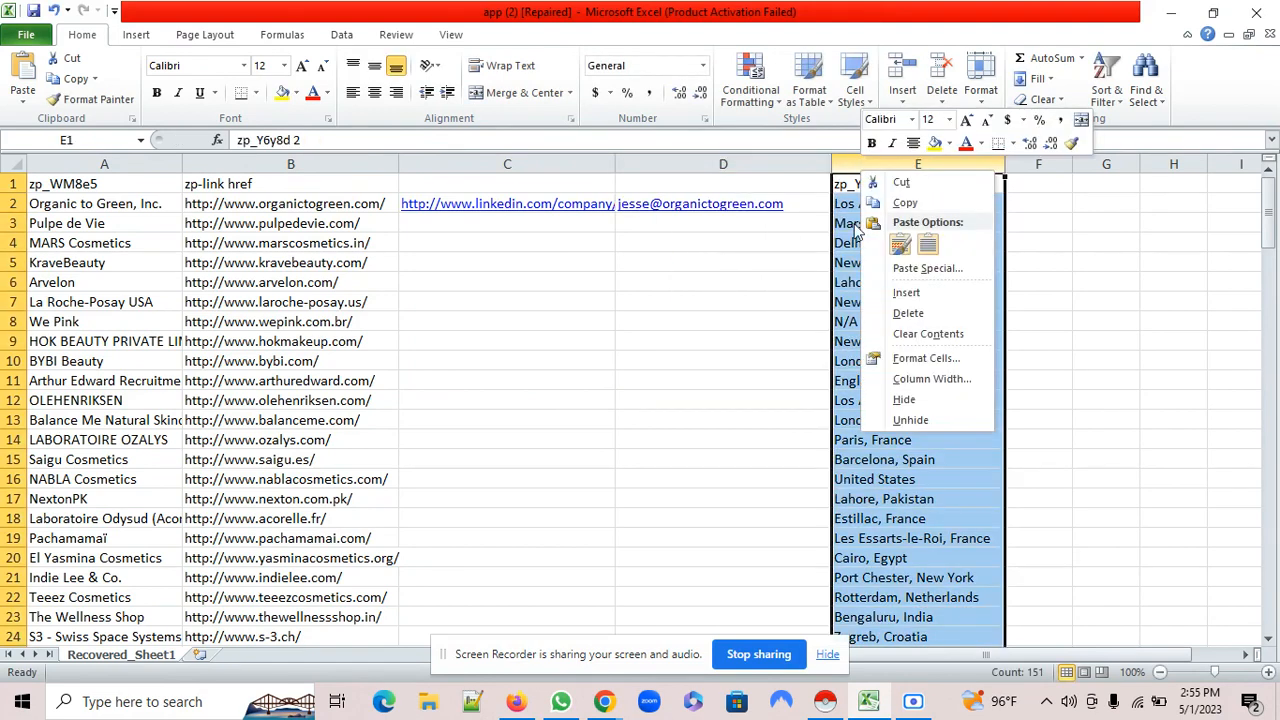
{"action": "left_click", "coordinate": [906, 292]}
{"action": "left_click", "coordinate": [897, 210]}
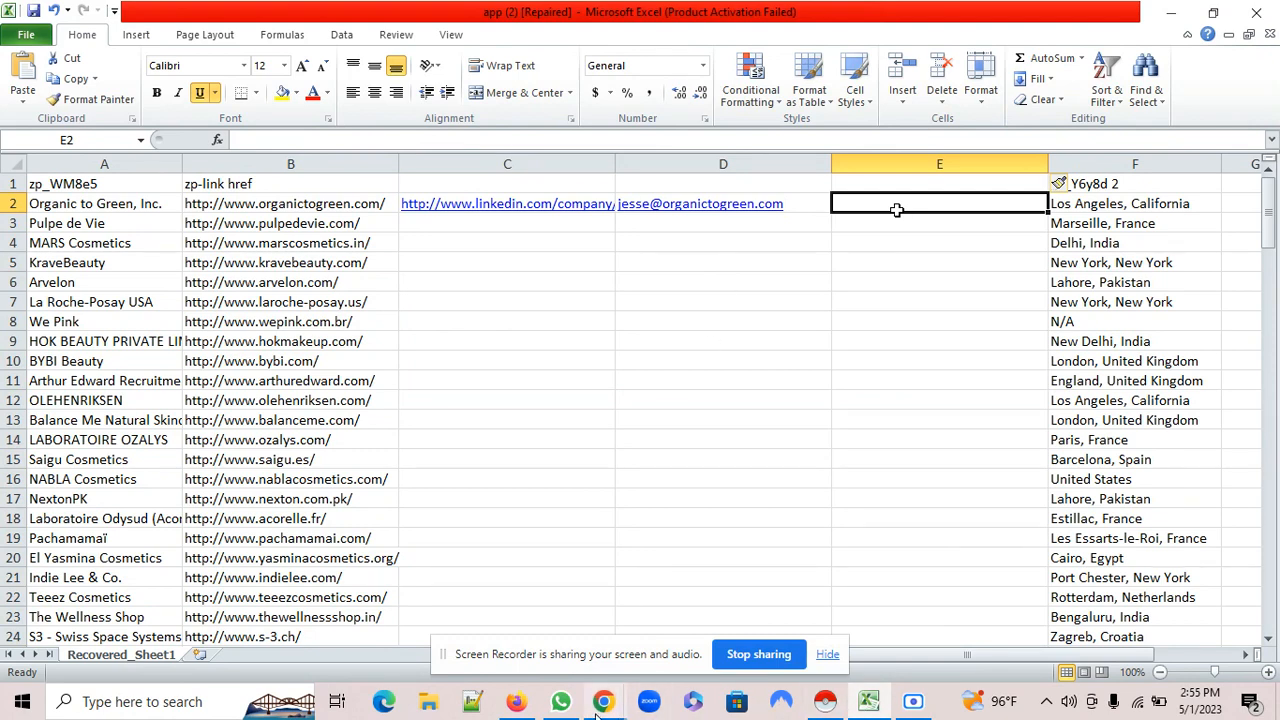
- Switch to the Organic to Green contact page in Chrome and copy the corporate phone number
{"action": "mouse_move", "coordinate": [600, 703]}
{"action": "left_click", "coordinate": [484, 652]}
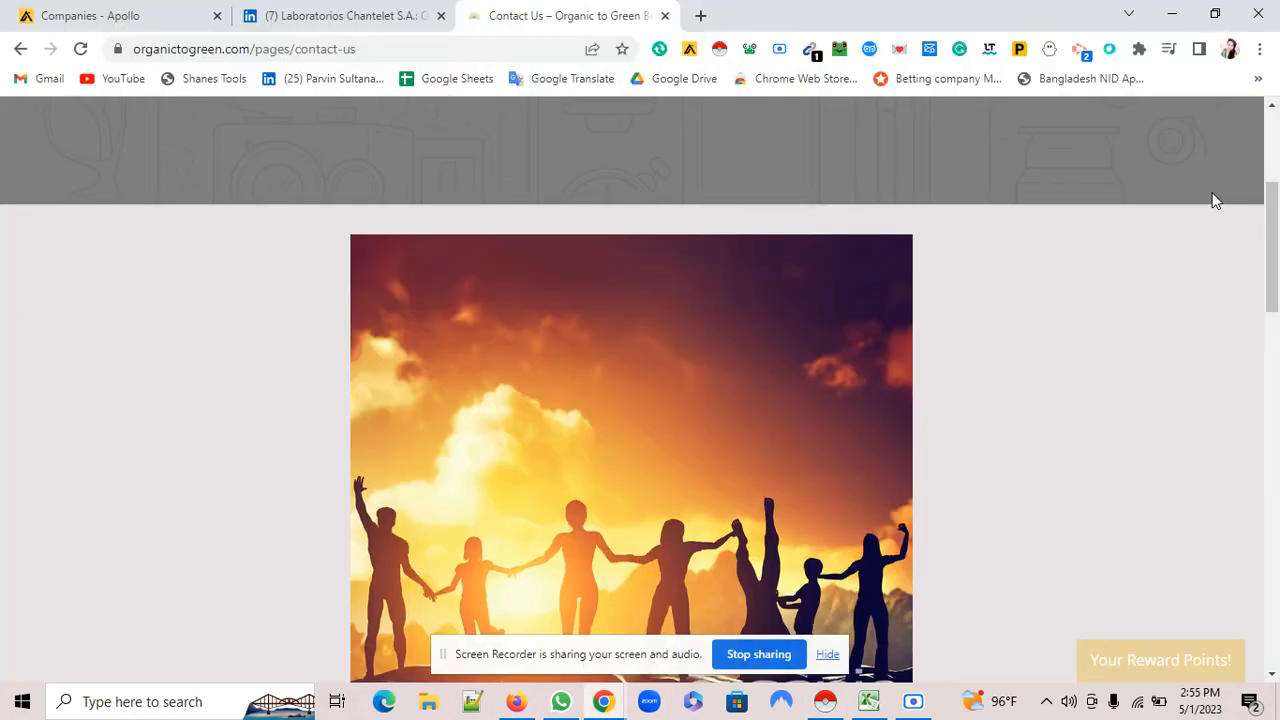
{"action": "scroll", "coordinate": [914, 349], "scroll_direction": "down", "scroll_amount": 7}
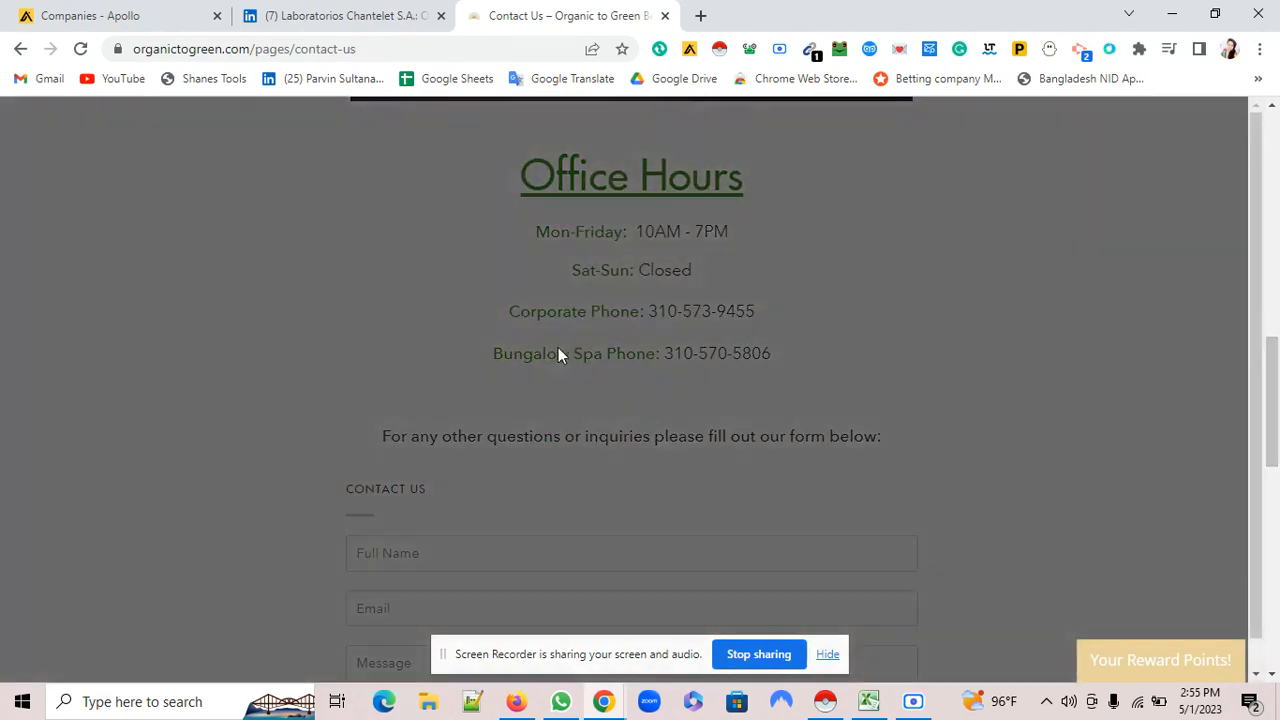
{"action": "left_click", "coordinate": [973, 165]}
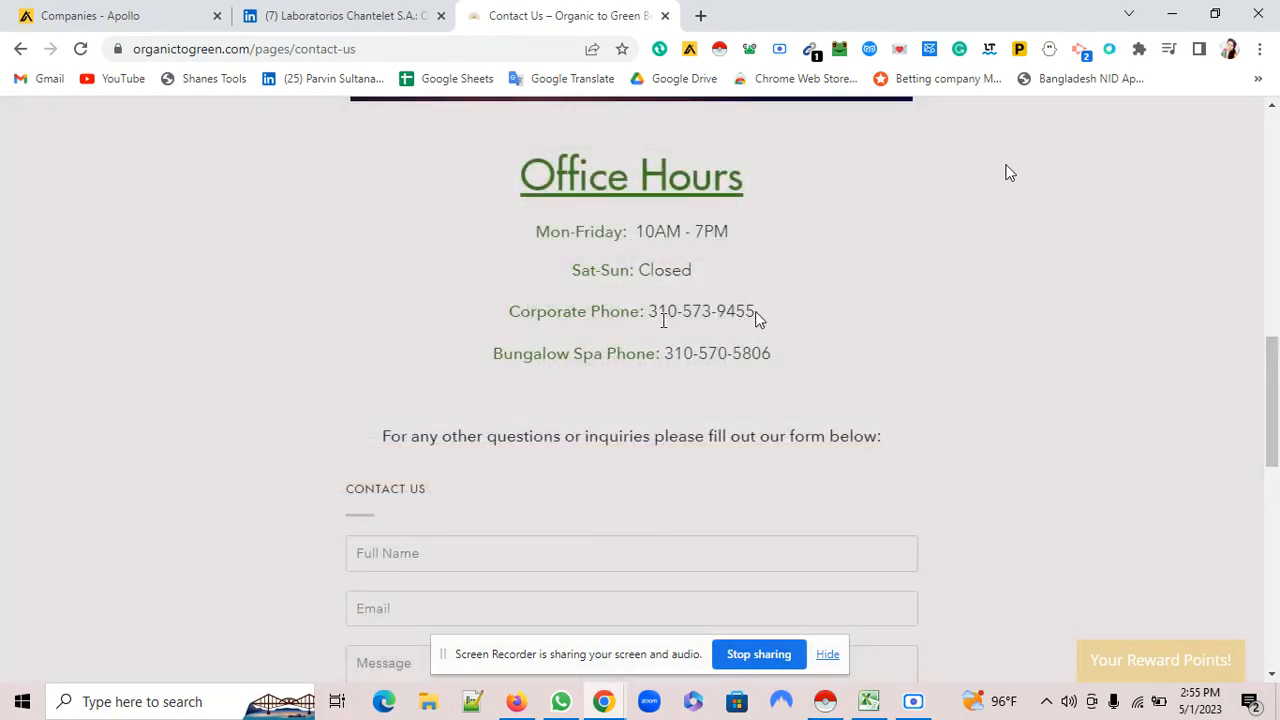
{"action": "left_click_drag", "start_coordinate": [755, 311], "coordinate": [652, 311]}
{"action": "left_click", "coordinate": [652, 311]}
{"action": "left_click_drag", "start_coordinate": [755, 311], "coordinate": [648, 311]}
{"action": "right_click", "coordinate": [716, 306]}
{"action": "left_click", "coordinate": [752, 322]}
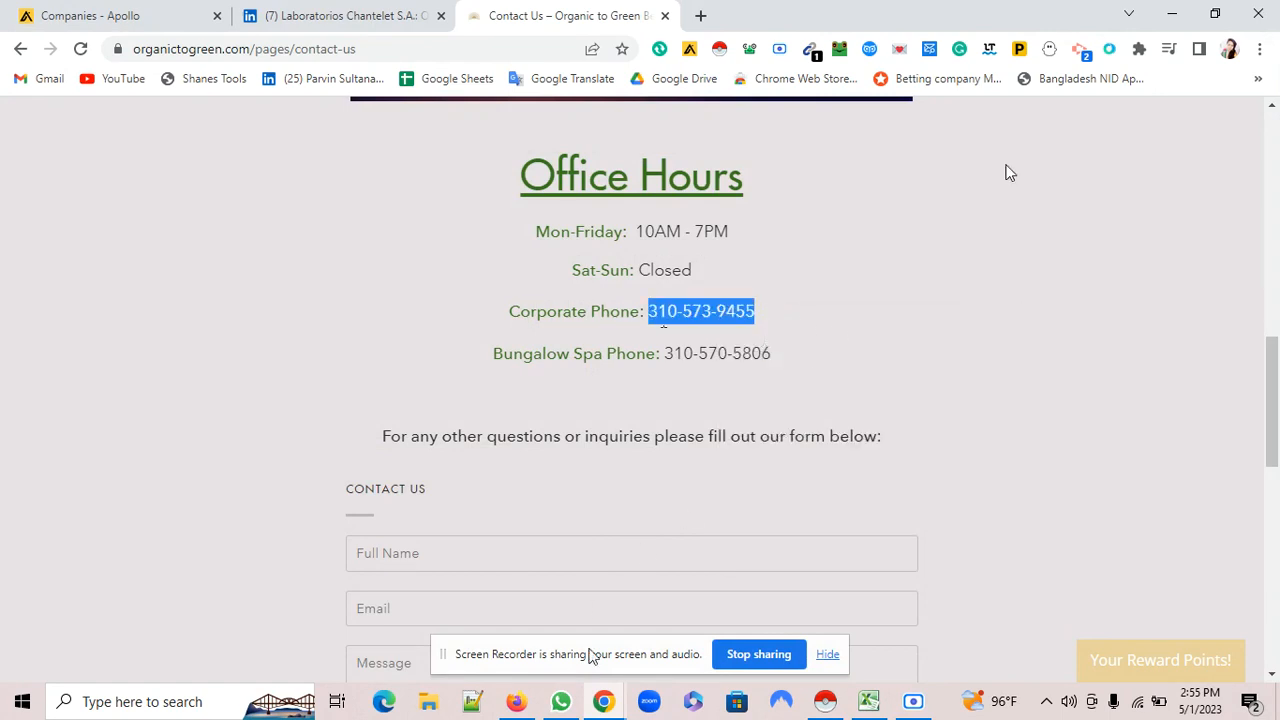
- Switch to Excel and paste the corporate phone number into cell E2
{"action": "key", "text": "alt+Tab"}
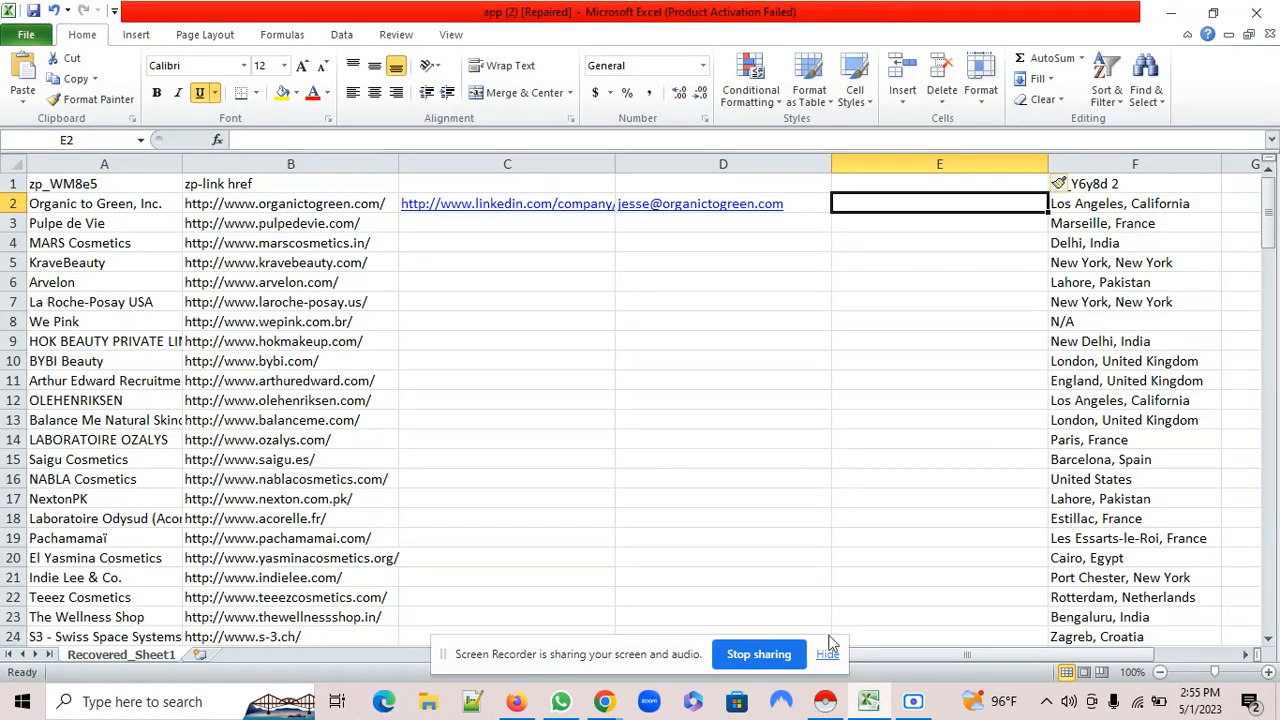
{"action": "double_click", "coordinate": [900, 208]}
{"action": "right_click", "coordinate": [903, 207]}
{"action": "left_click", "coordinate": [942, 278]}
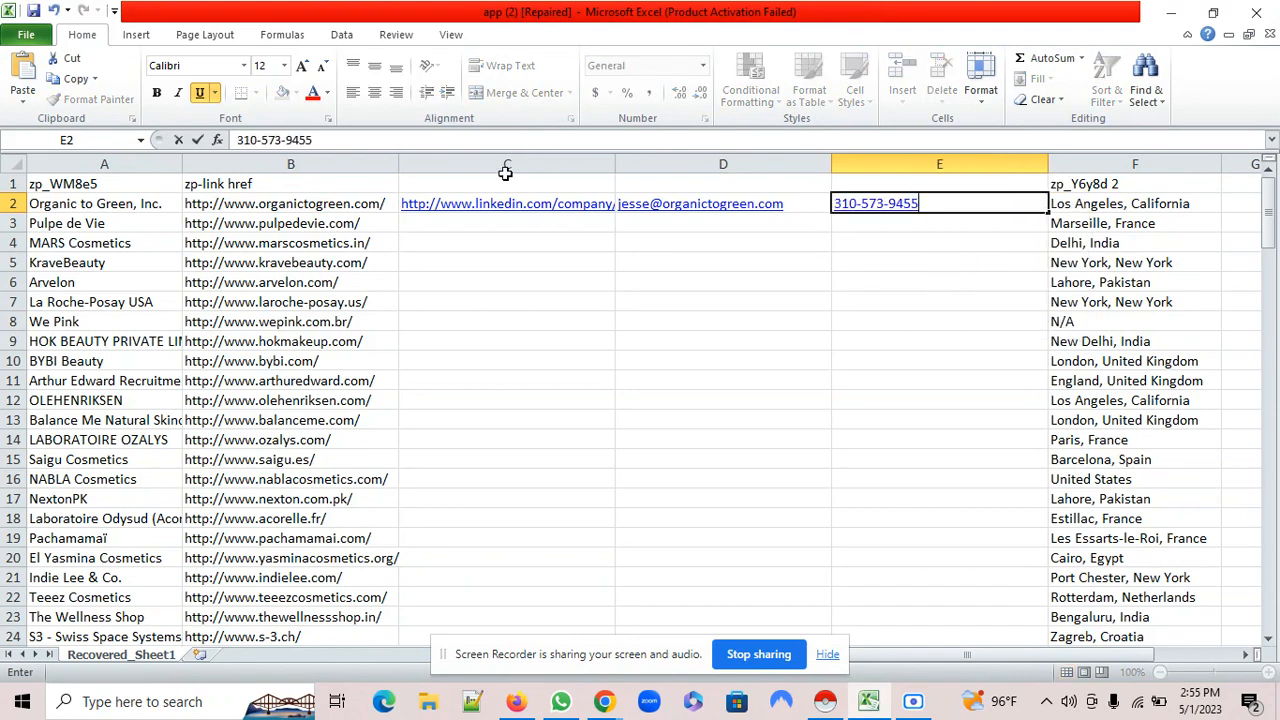
- Insert a blank column before the LinkedIn URL column and enter 14 in cell C2
{"action": "right_click", "coordinate": [505, 172]}
{"action": "left_click", "coordinate": [548, 284]}
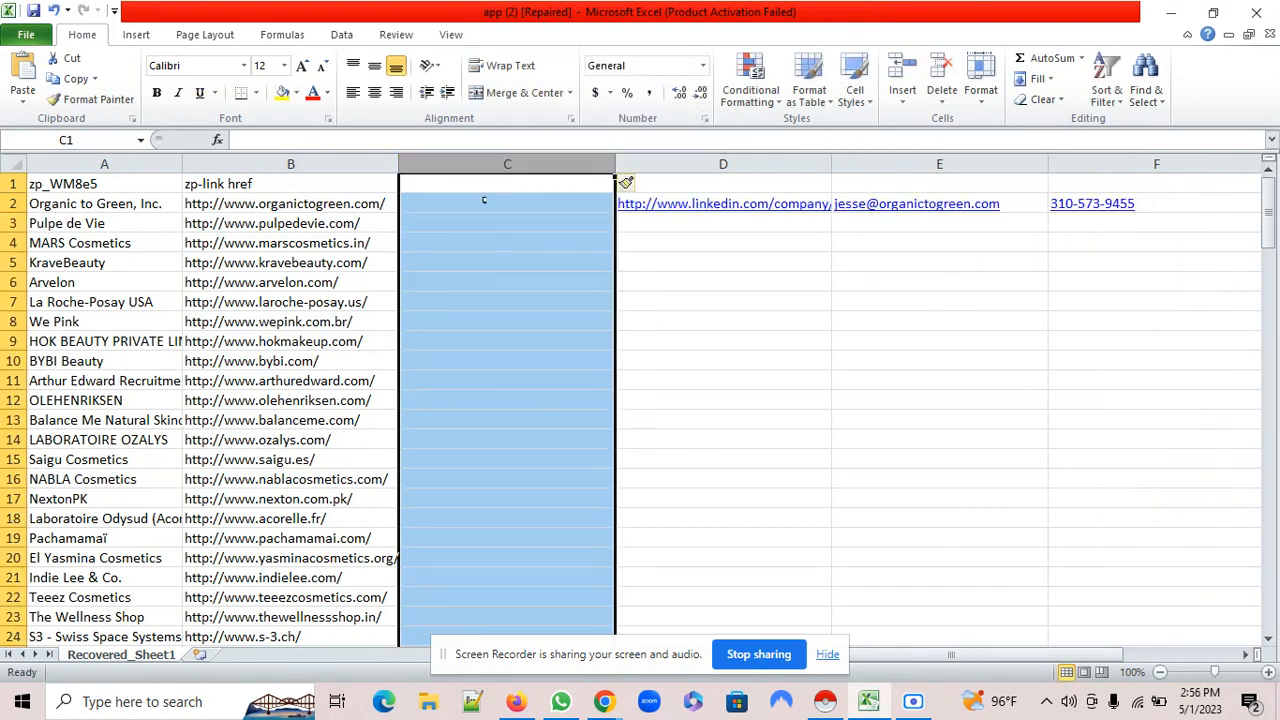
{"action": "left_click", "coordinate": [484, 200]}
{"action": "double_click", "coordinate": [490, 204]}
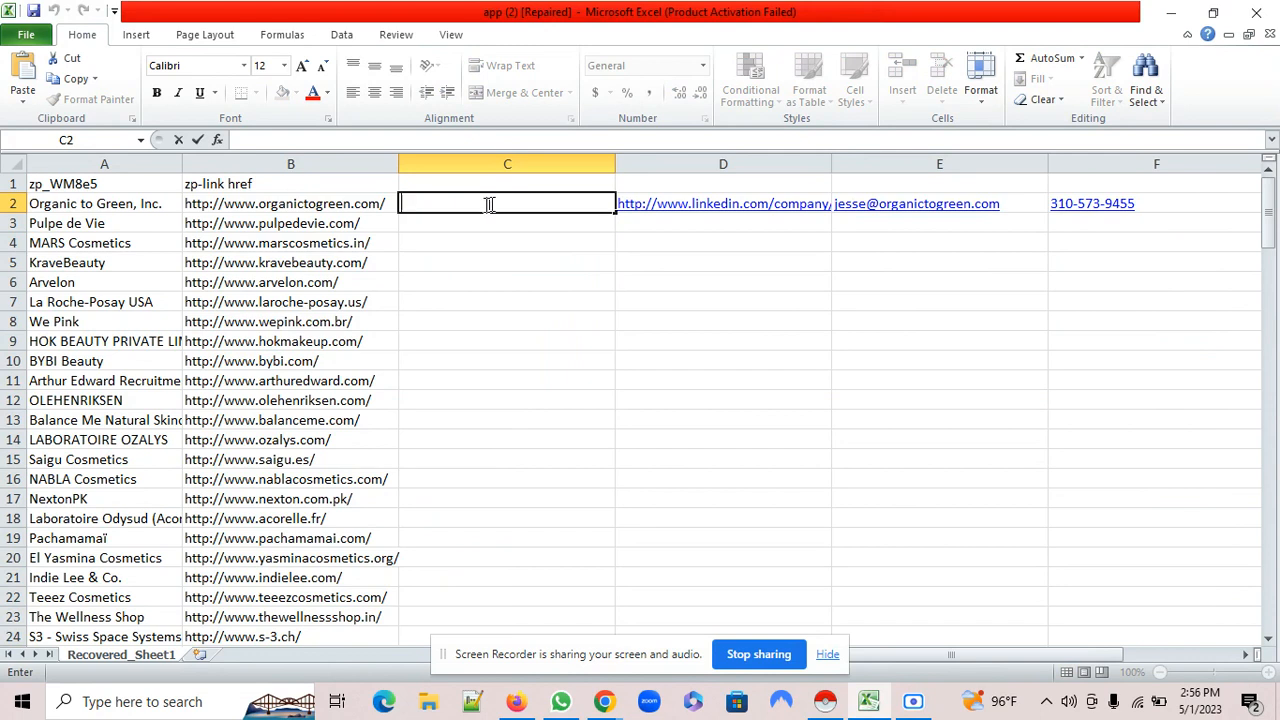
{"action": "type", "text": "14"}
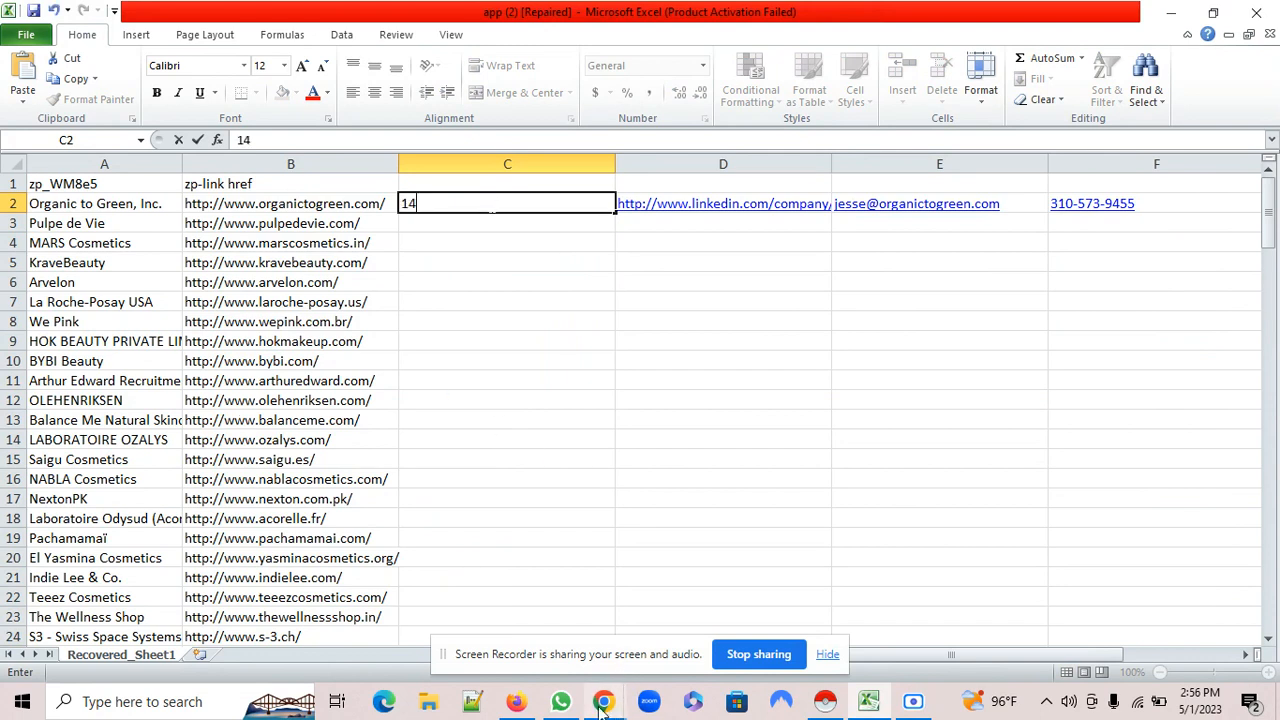
- Switch to Chrome and return from the Organic to Green contact page to the Apollo companies list
{"action": "mouse_move", "coordinate": [603, 706]}
{"action": "left_click", "coordinate": [451, 651]}
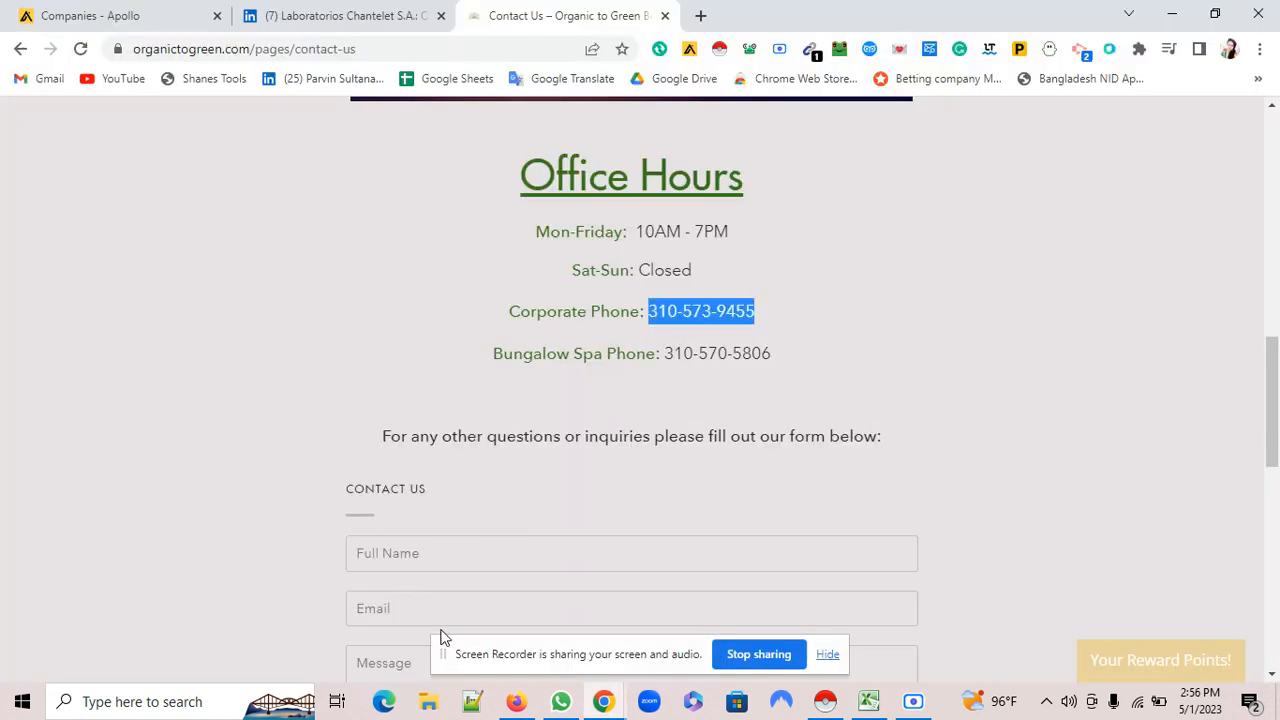
{"action": "scroll", "coordinate": [583, 341], "scroll_direction": "up", "scroll_amount": 10}
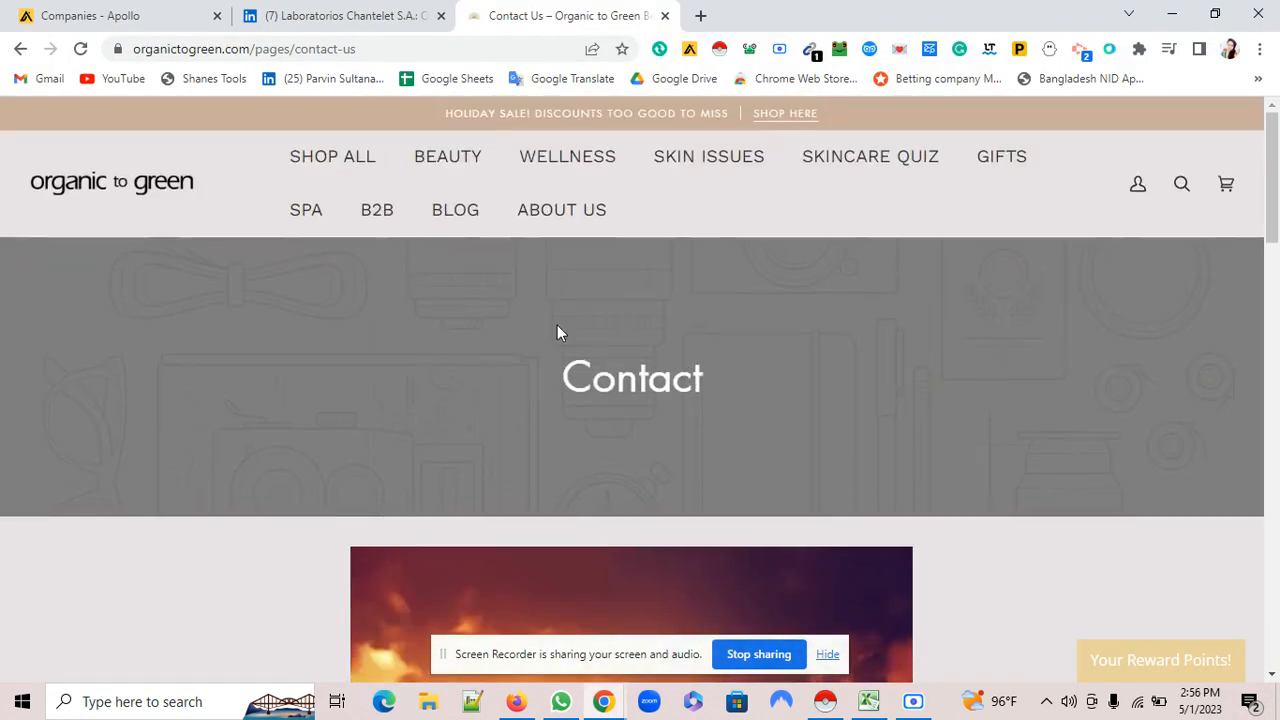
{"action": "left_click", "coordinate": [86, 12]}
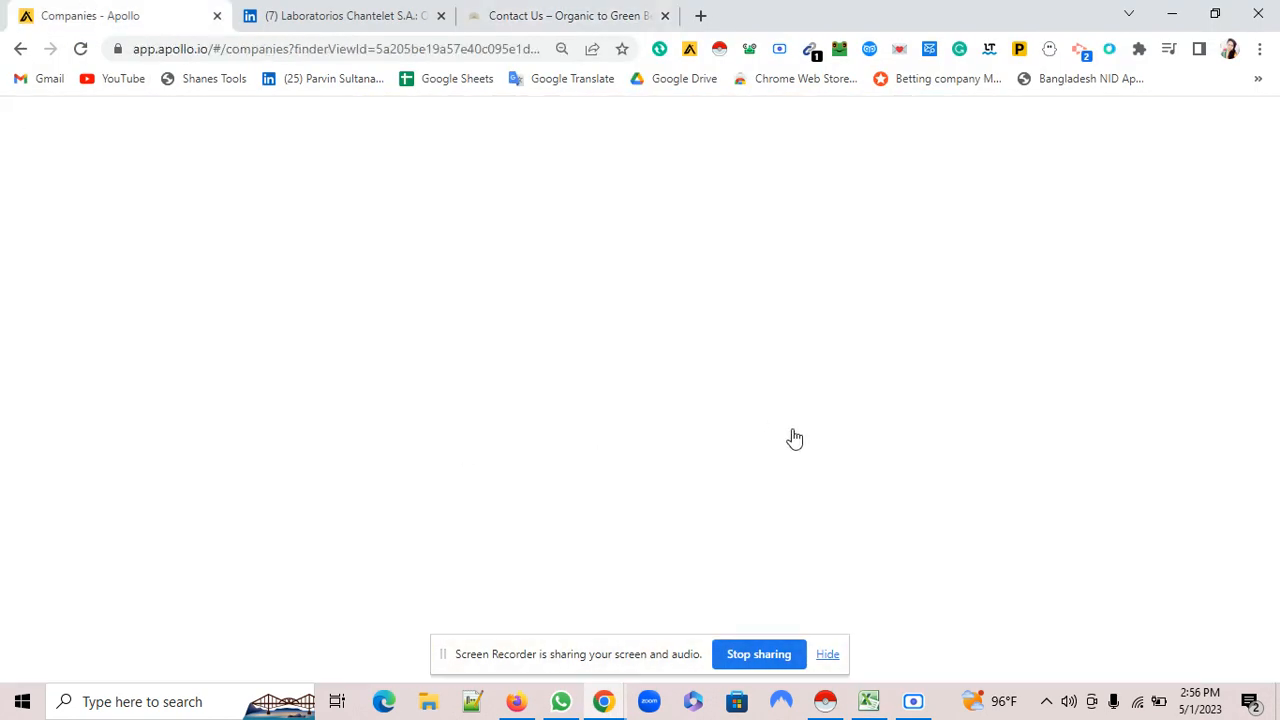
- Switch to Excel, commit the 14 in cell C2, and narrow columns C, D, E and F
{"action": "left_click", "coordinate": [868, 703]}
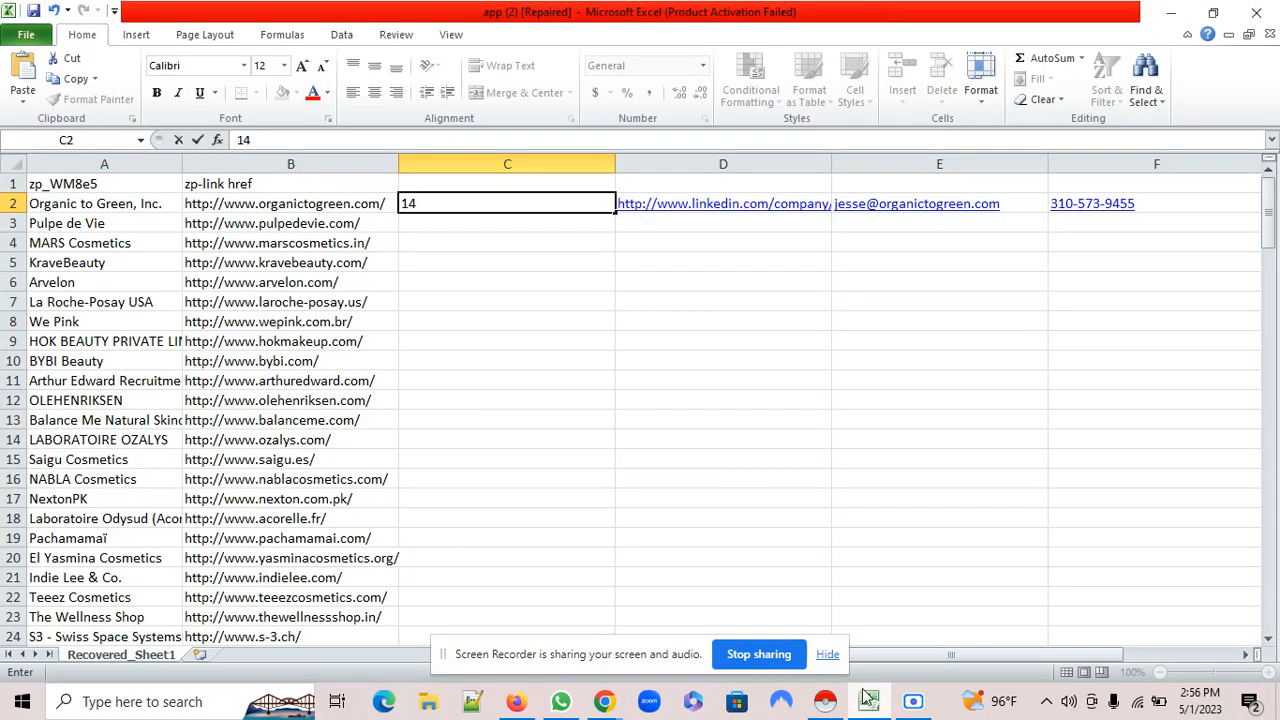
{"action": "left_click", "coordinate": [816, 345]}
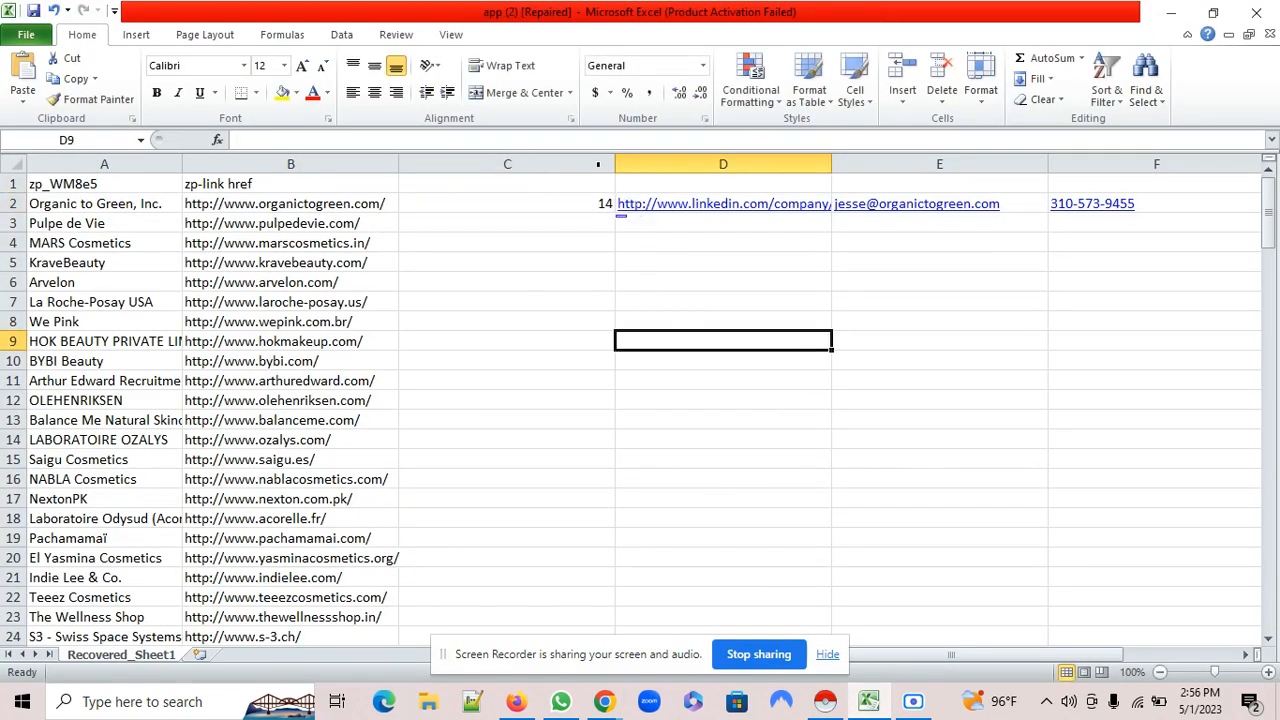
{"action": "left_click_drag", "start_coordinate": [613, 163], "coordinate": [485, 183]}
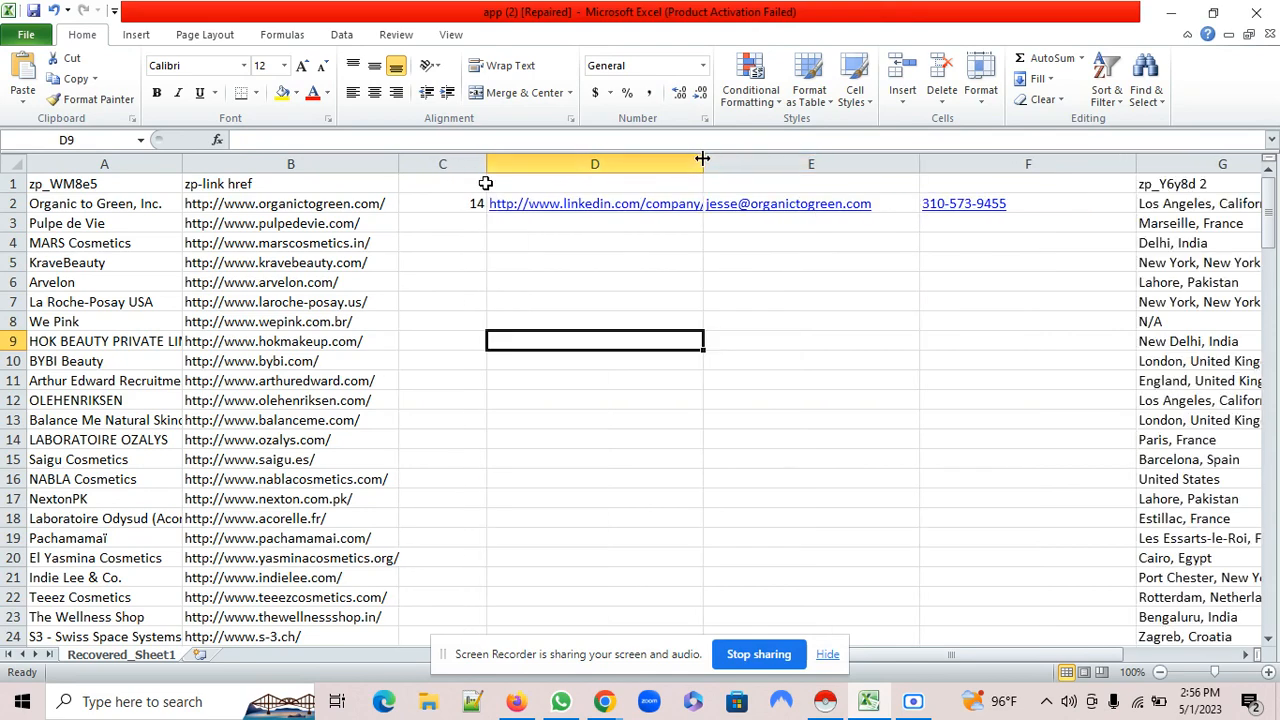
{"action": "left_click_drag", "start_coordinate": [703, 162], "coordinate": [673, 161]}
{"action": "left_click_drag", "start_coordinate": [892, 161], "coordinate": [820, 161]}
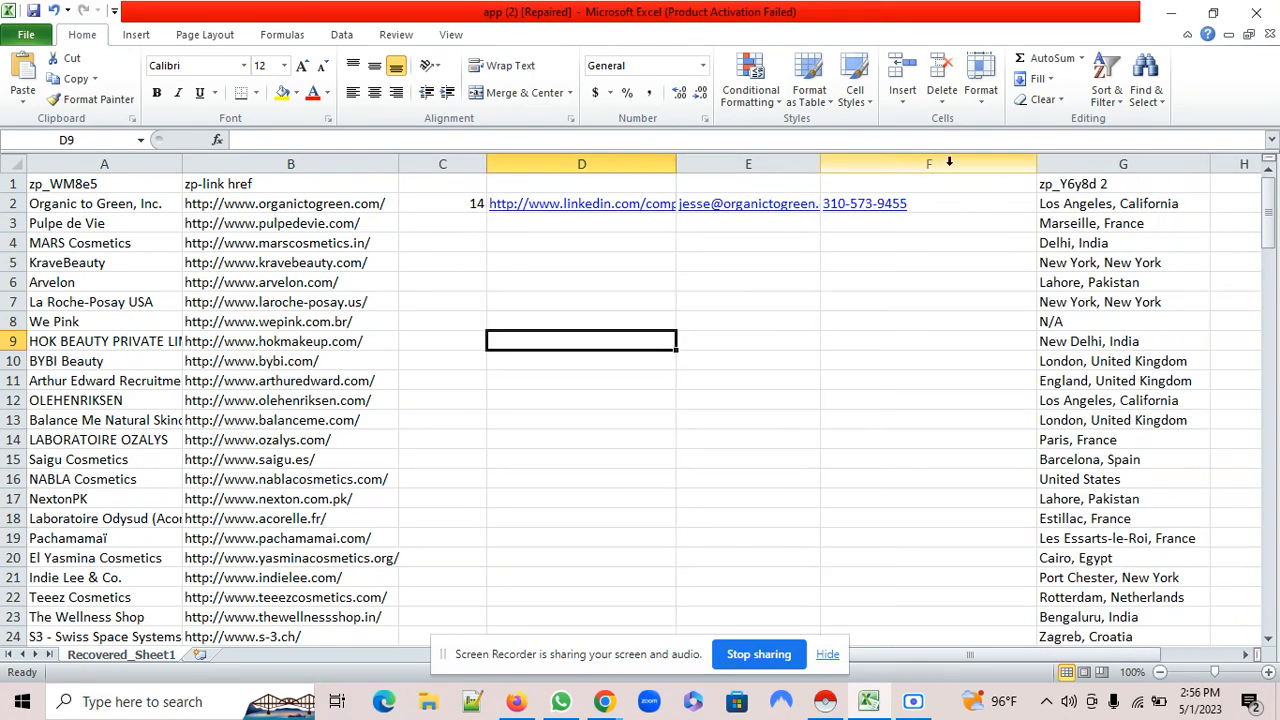
{"action": "left_click_drag", "start_coordinate": [1036, 163], "coordinate": [976, 164]}
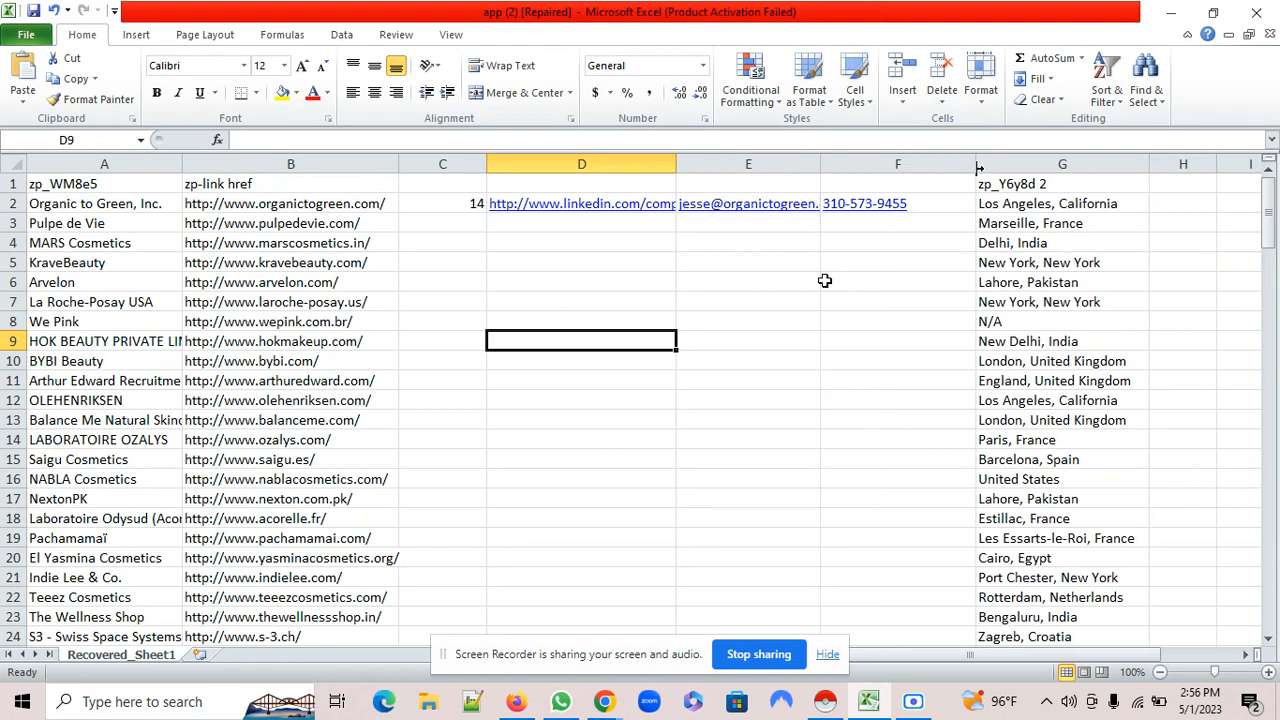
- Replace the header in cell A1 with Name
{"action": "double_click", "coordinate": [106, 181]}
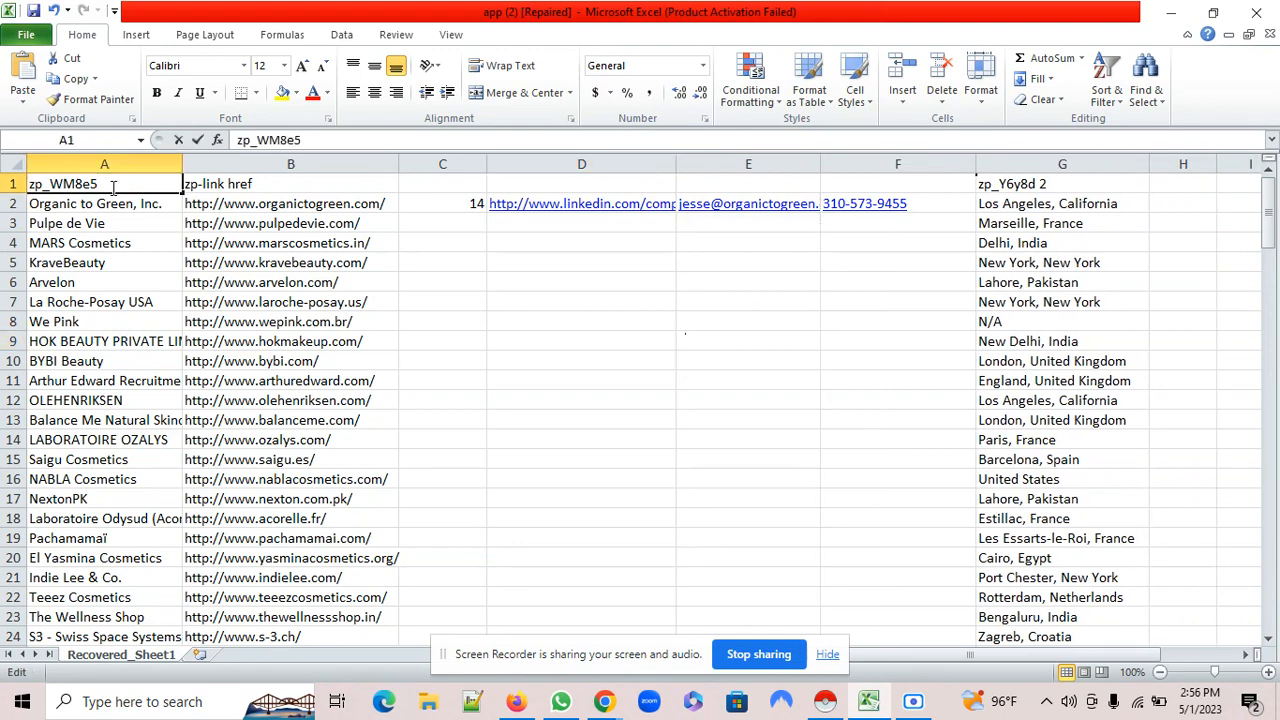
{"action": "double_click", "coordinate": [112, 185]}
{"action": "left_click", "coordinate": [28, 190]}
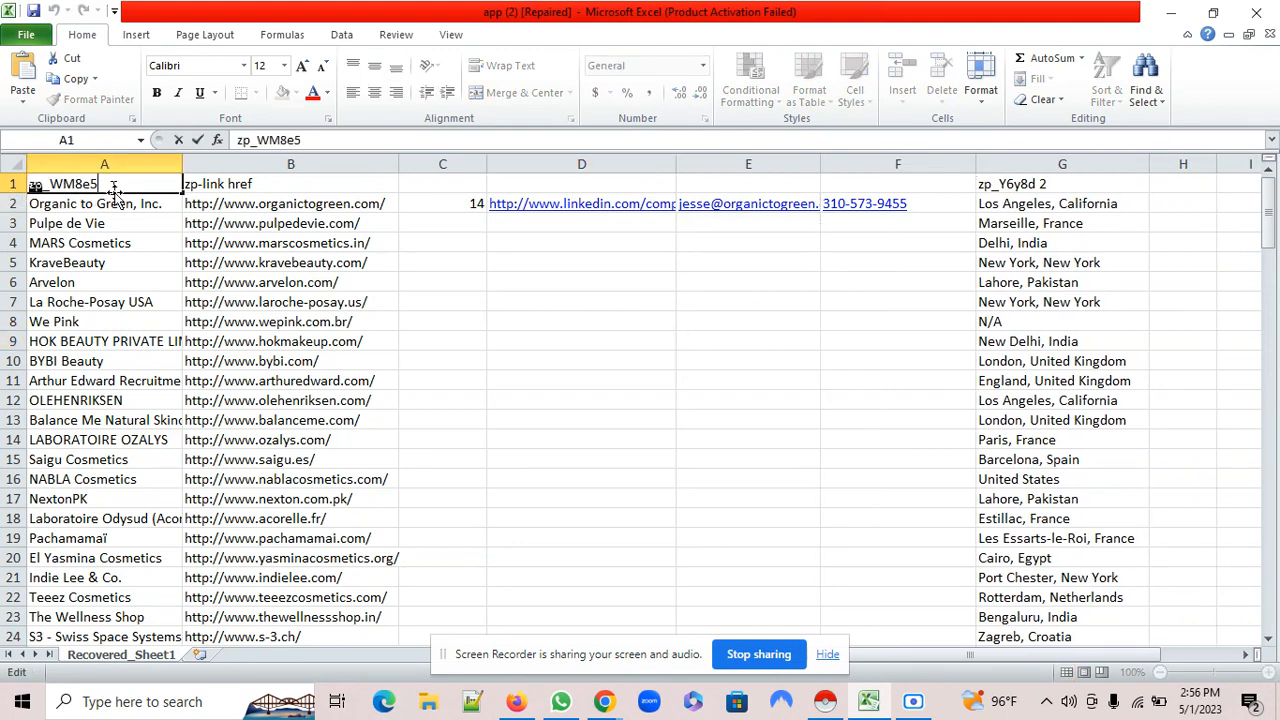
{"action": "left_click_drag", "start_coordinate": [114, 187], "coordinate": [25, 183]}
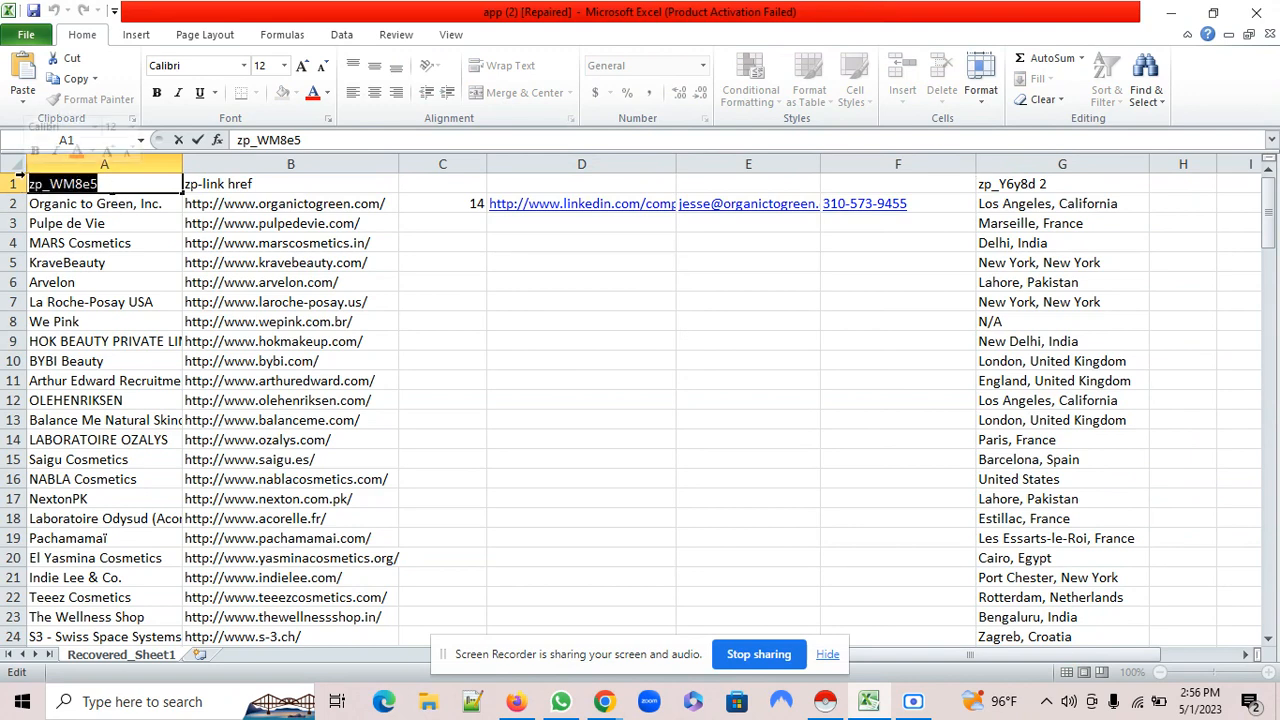
{"action": "type", "text": "nAME"}
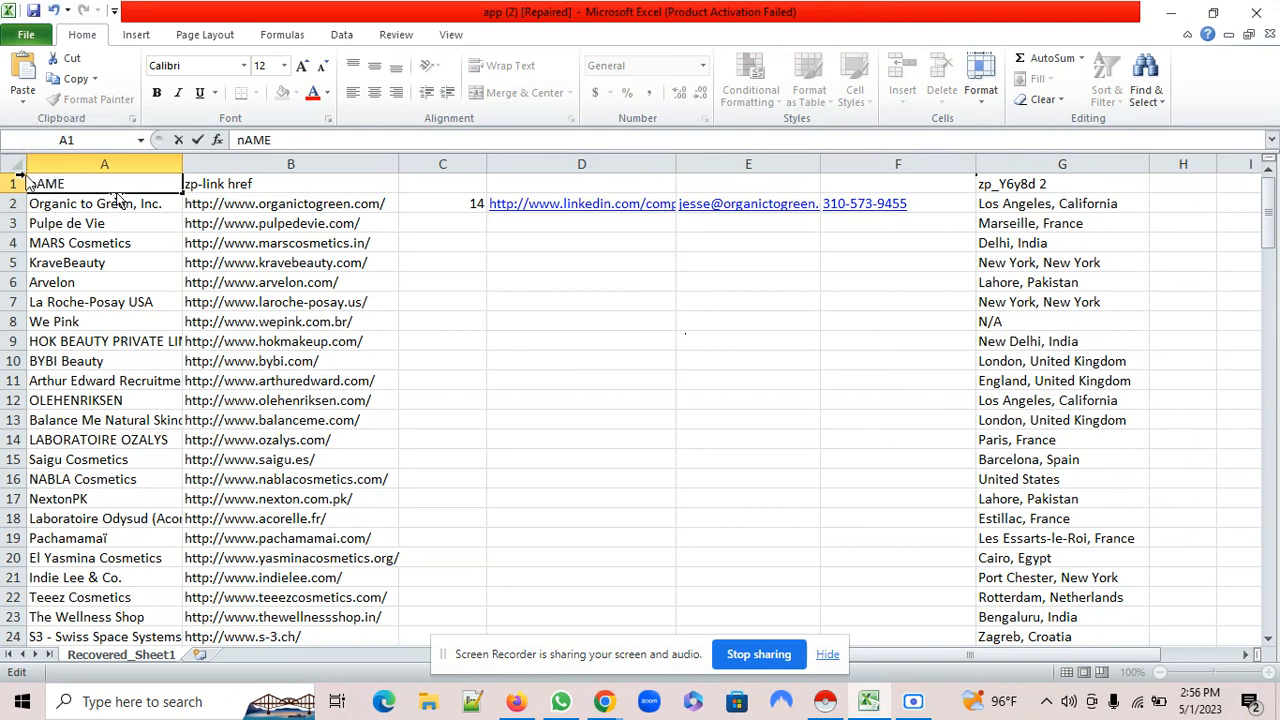
{"action": "key", "text": "BackSpace"}
{"action": "key", "text": "BackSpace"}
{"action": "key", "text": "BackSpace"}
{"action": "key", "text": "BackSpace"}
{"action": "type", "text": "Nam"}
- Replace the header in cell B1 with Website
{"action": "double_click", "coordinate": [288, 184]}
{"action": "left_click_drag", "start_coordinate": [288, 184], "coordinate": [137, 168]}
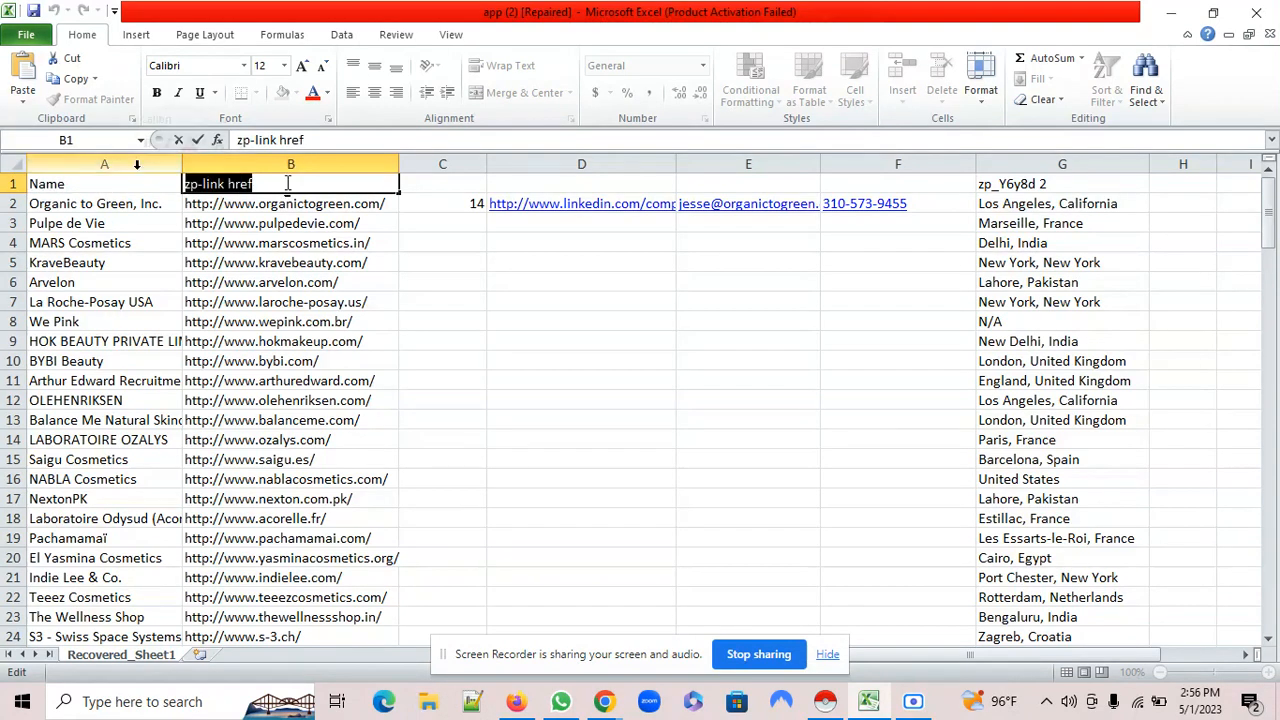
{"action": "type", "text": "Web"}
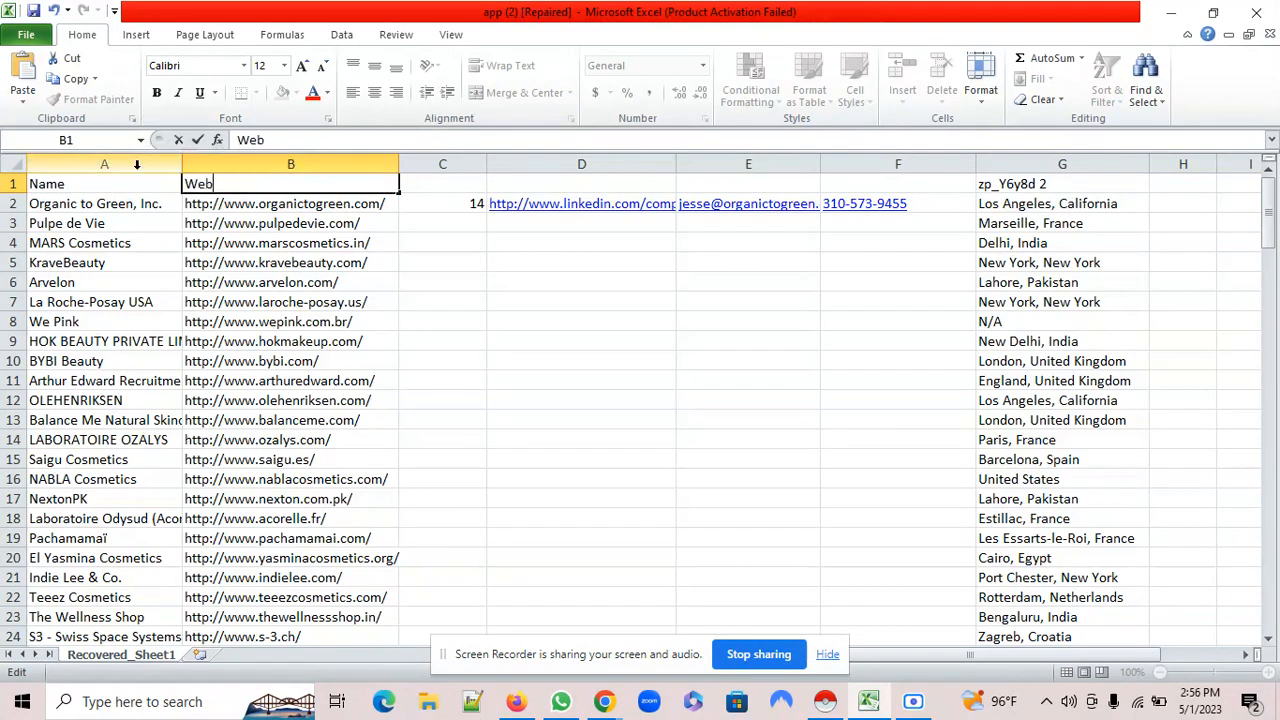
{"action": "type", "text": "site"}
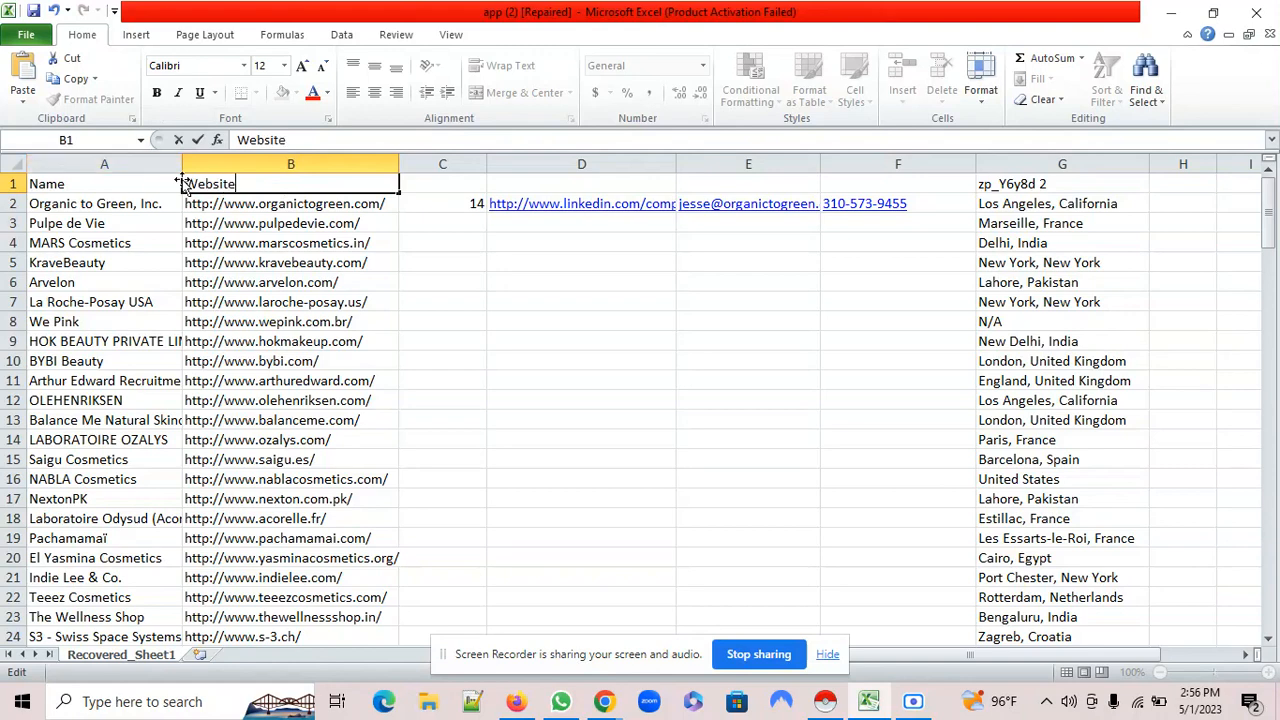
- Enter the headers em, in, mail and phone in cells C1 through F1
{"action": "left_click", "coordinate": [451, 185]}
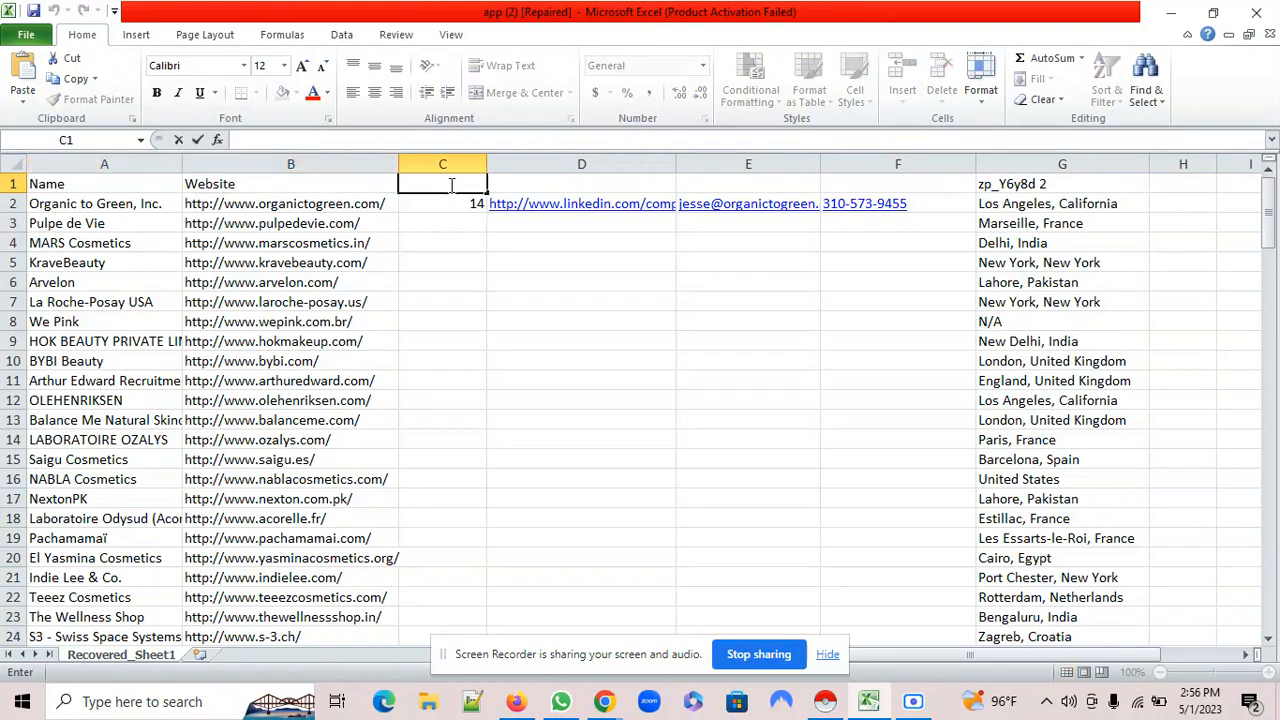
{"action": "type", "text": "em"}
{"action": "double_click", "coordinate": [521, 181]}
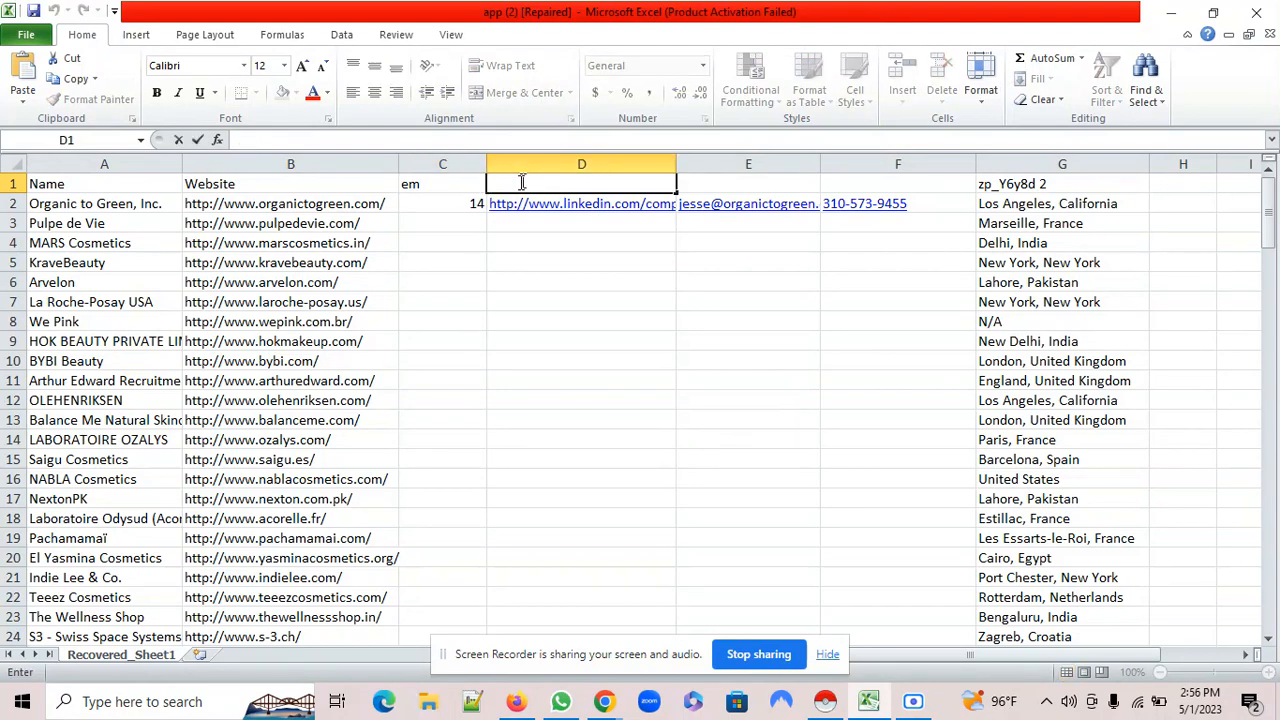
{"action": "type", "text": "in"}
{"action": "left_click", "coordinate": [705, 182]}
{"action": "type", "text": "mai"}
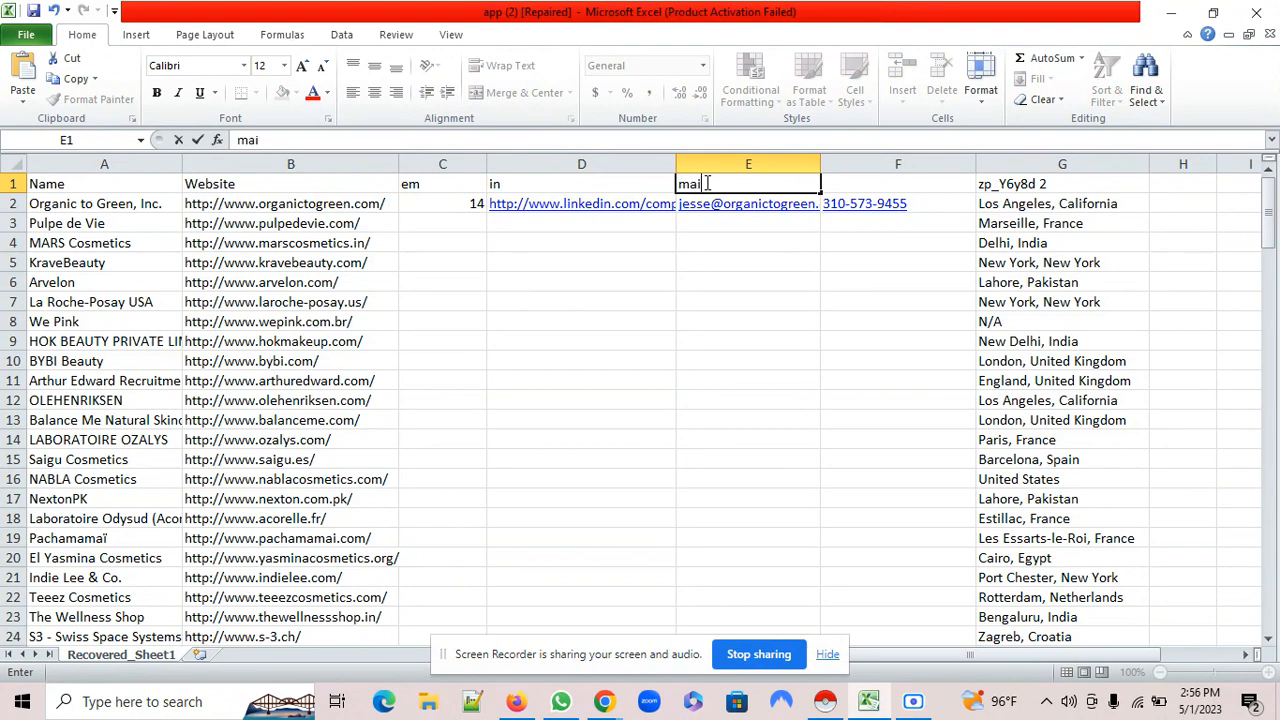
{"action": "type", "text": "l"}
{"action": "double_click", "coordinate": [842, 188]}
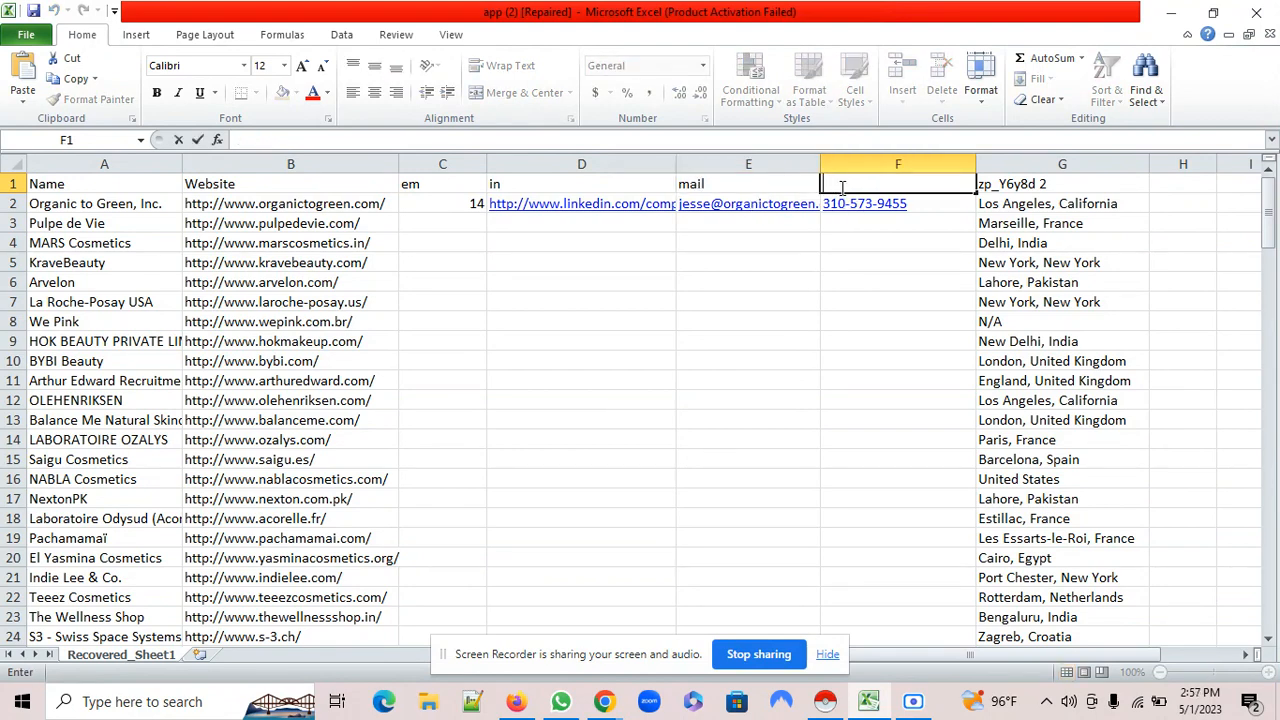
{"action": "type", "text": "phone"}
- Replace the header in cell G1, above the company locations, with address
{"action": "double_click", "coordinate": [1030, 184]}
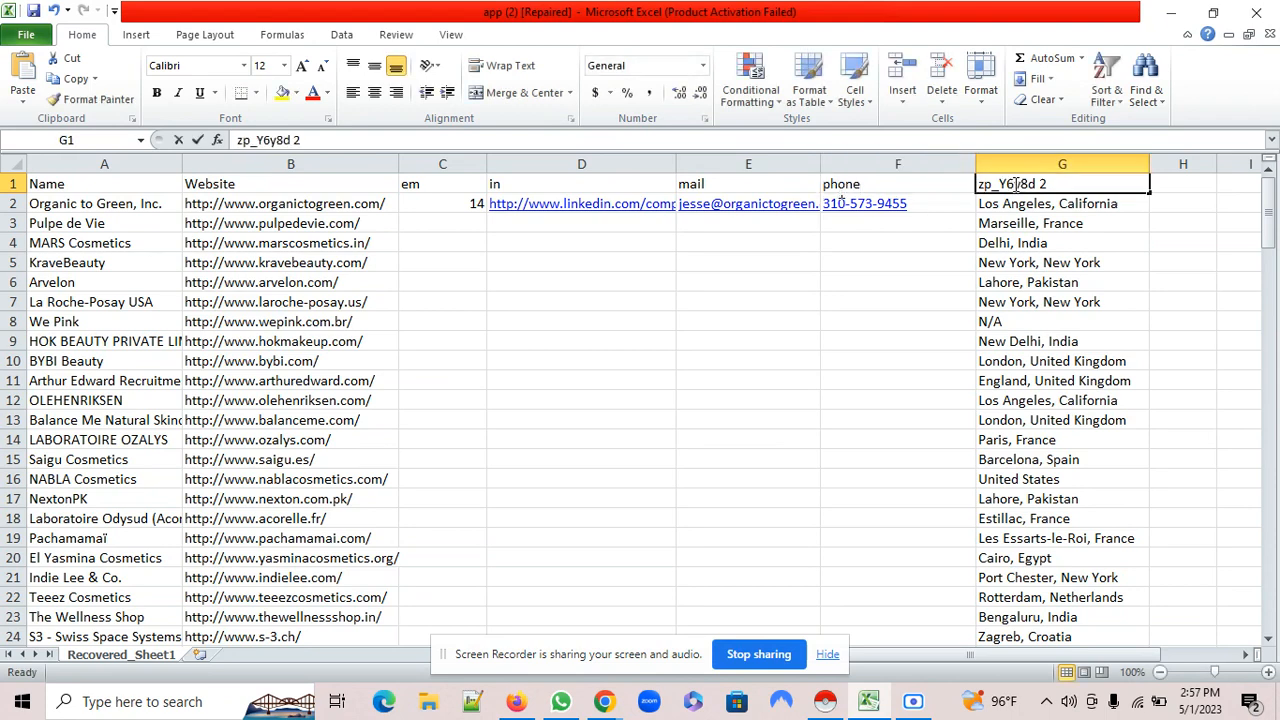
{"action": "left_click_drag", "start_coordinate": [1050, 186], "coordinate": [970, 190]}
{"action": "type", "text": "ad"}
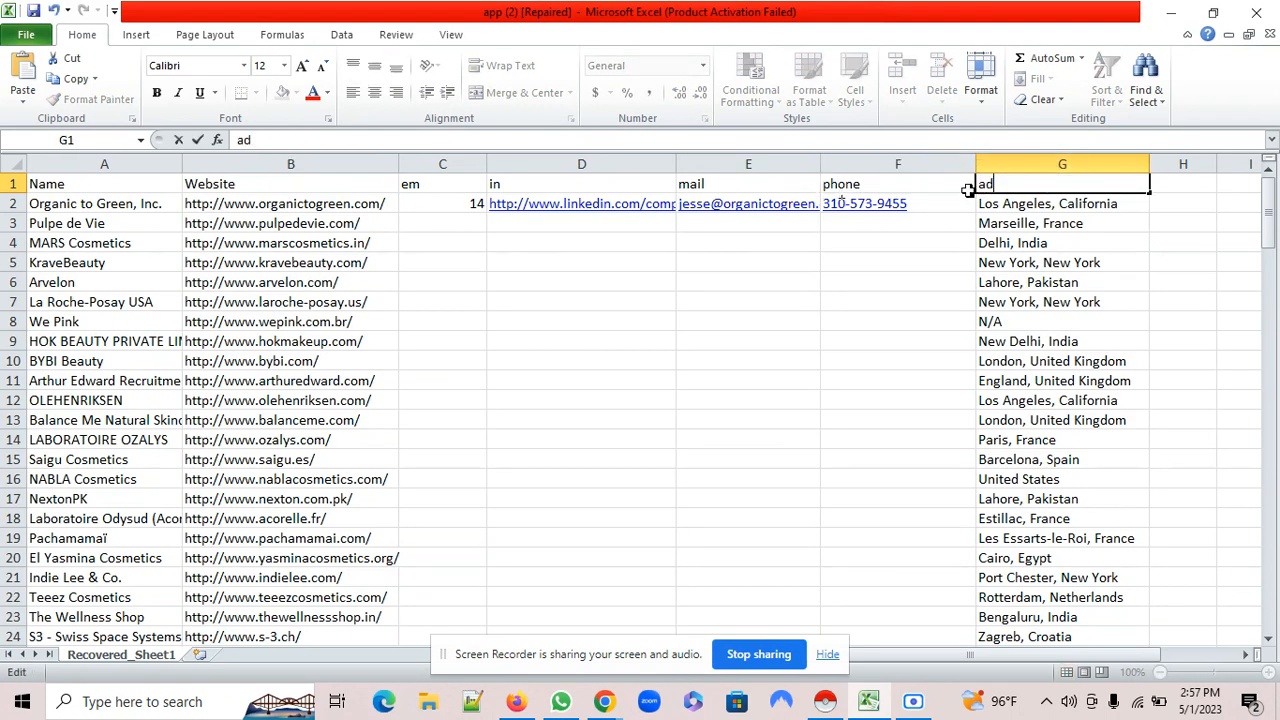
{"action": "type", "text": "dress"}
{"action": "left_click", "coordinate": [564, 243]}
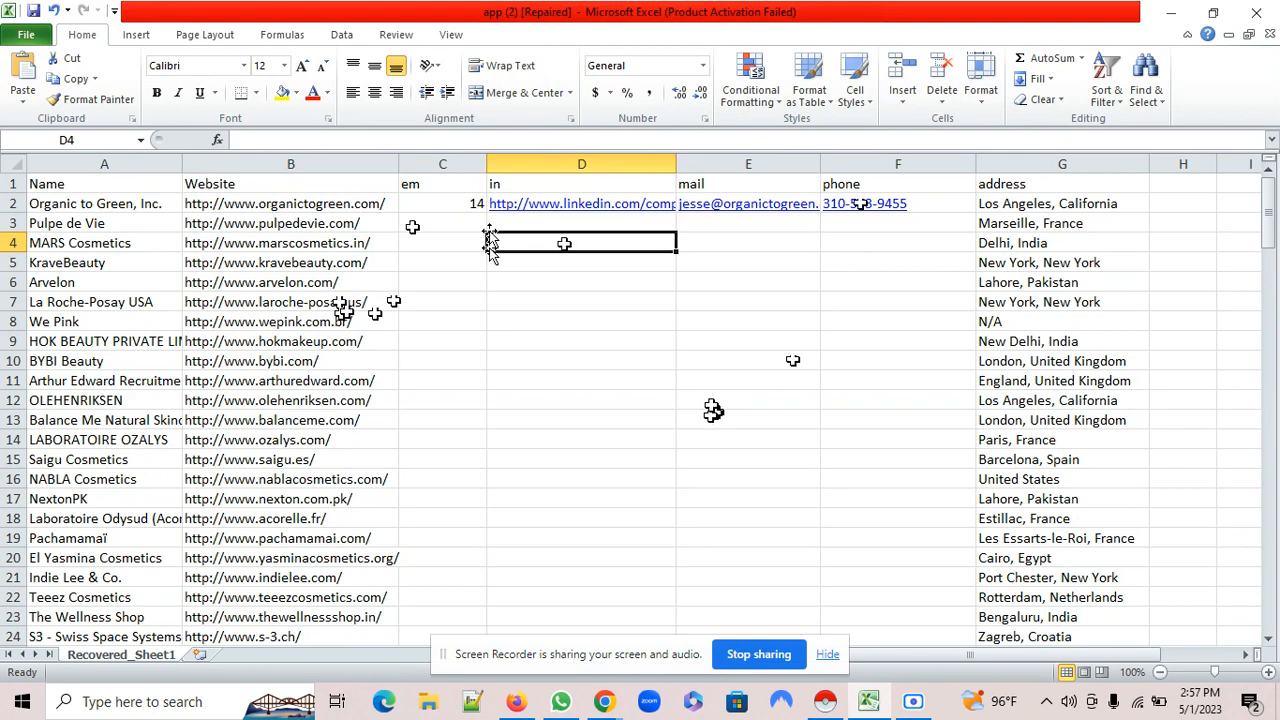
- Switch to the Apollo companies list in Chrome and open the People search
{"action": "mouse_move", "coordinate": [608, 712]}
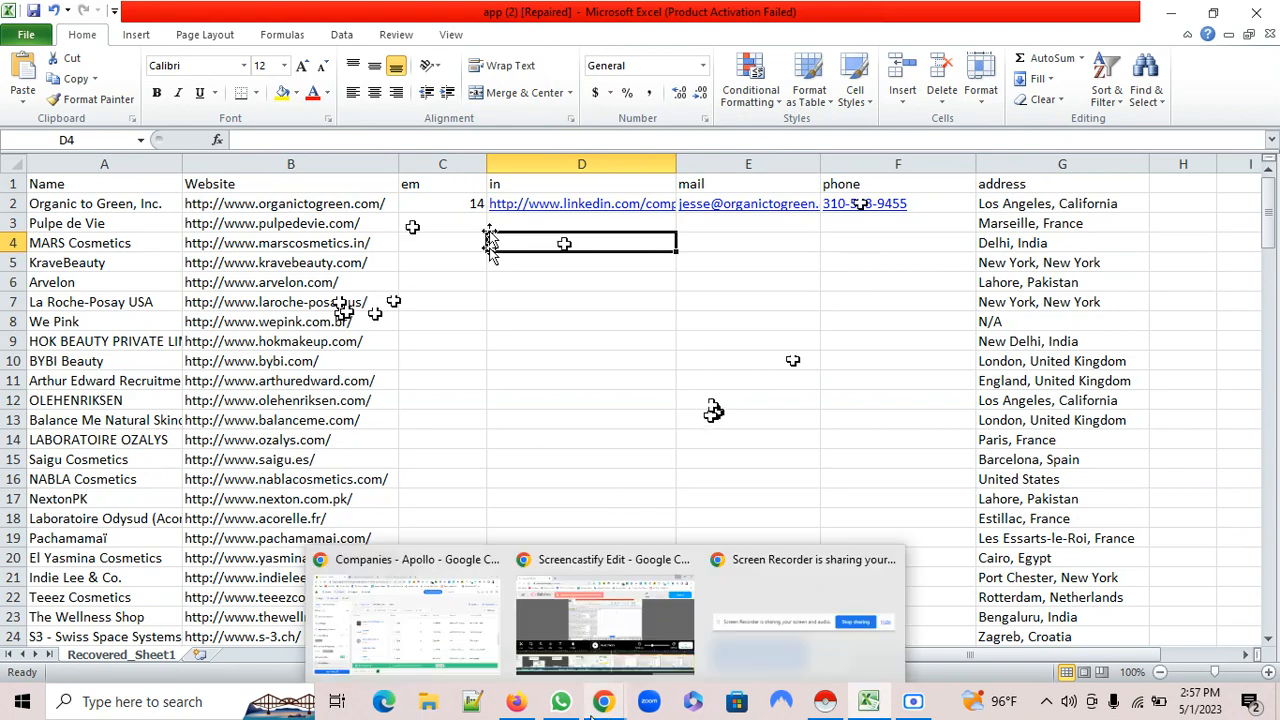
{"action": "left_click", "coordinate": [453, 628]}
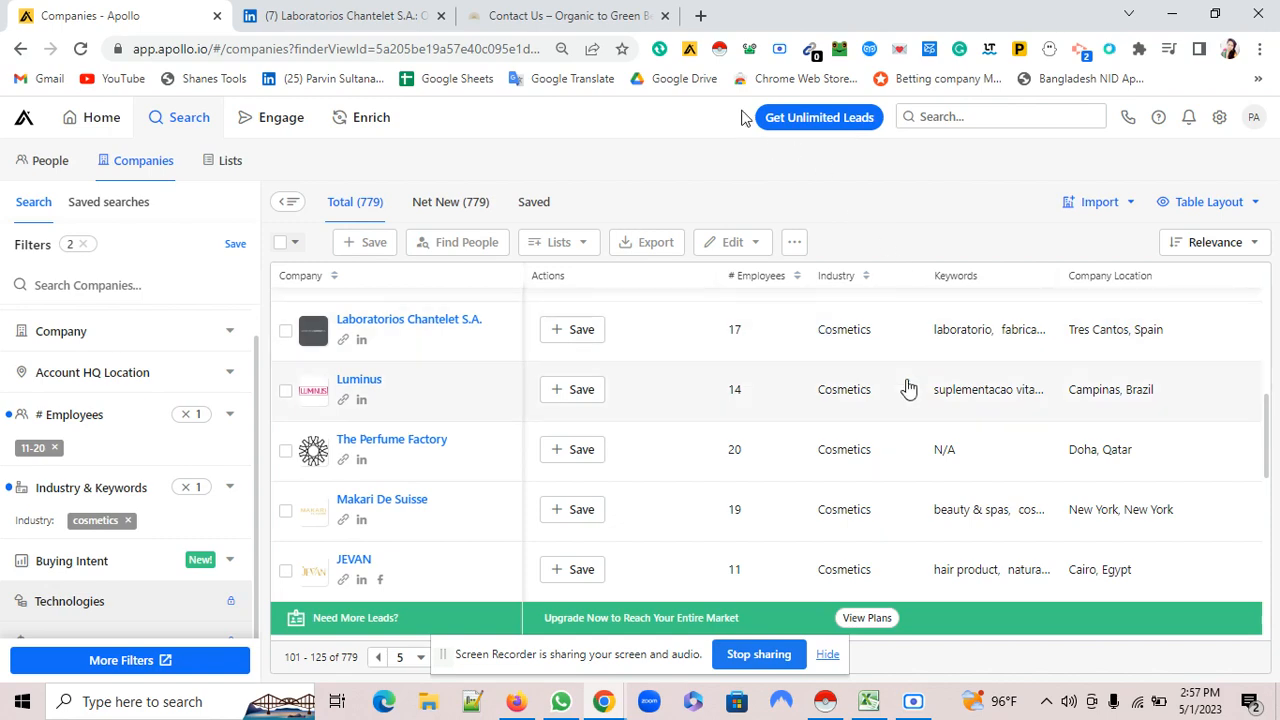
{"action": "scroll", "coordinate": [908, 386], "scroll_direction": "up", "scroll_amount": 3}
{"action": "scroll", "coordinate": [908, 386], "scroll_direction": "up", "scroll_amount": 2}
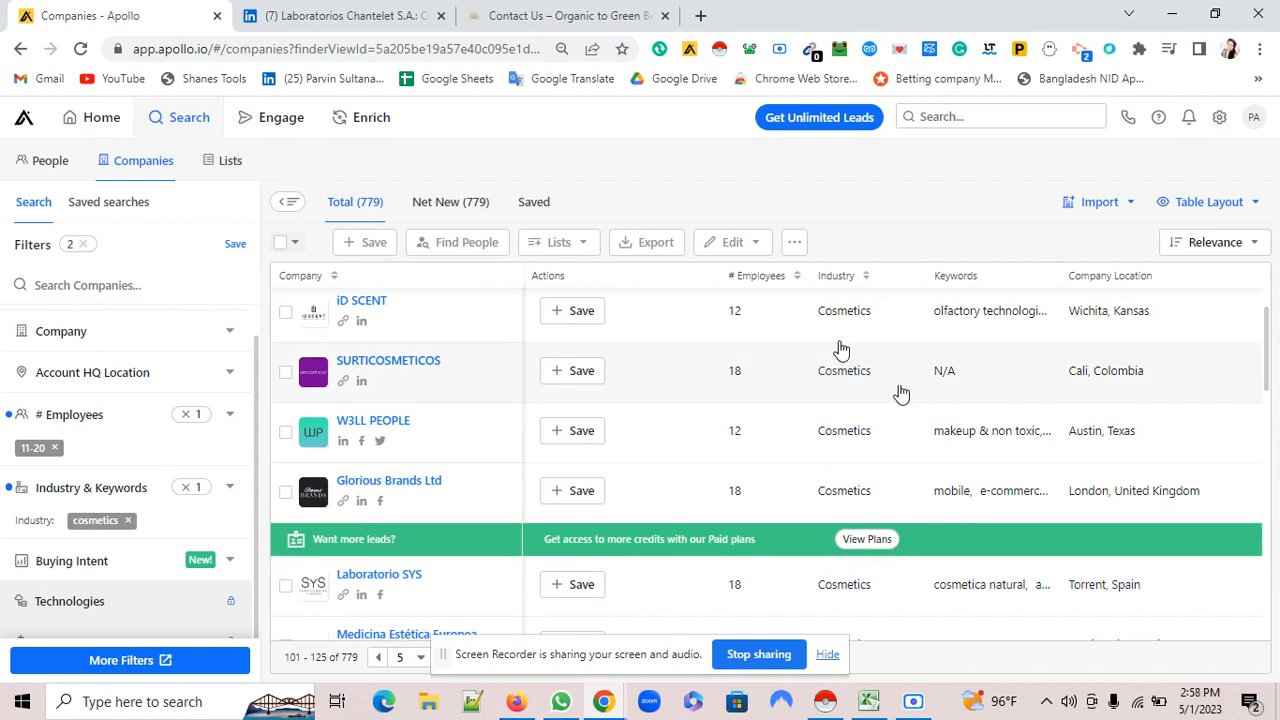
{"action": "left_click", "coordinate": [45, 170]}
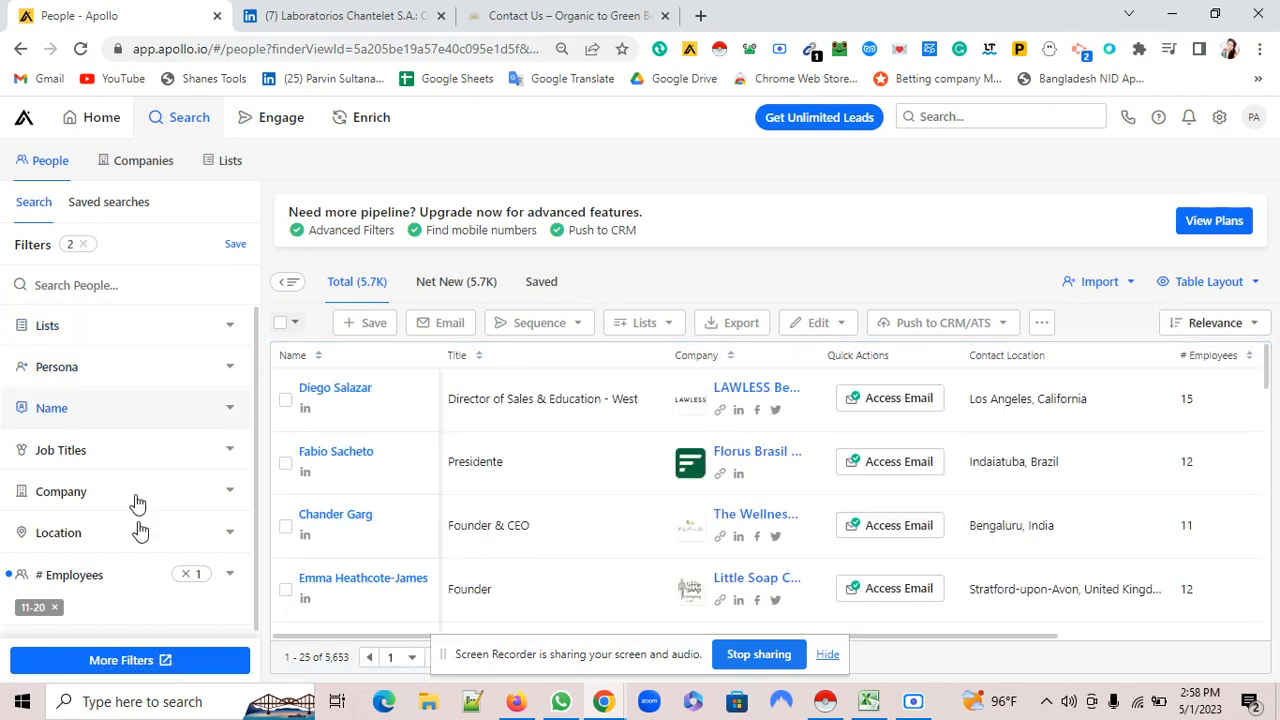
- Clear the 11-20 employees filter and the cosmetics industry filter from the people search
{"action": "scroll", "coordinate": [100, 565], "scroll_direction": "down", "scroll_amount": 1}
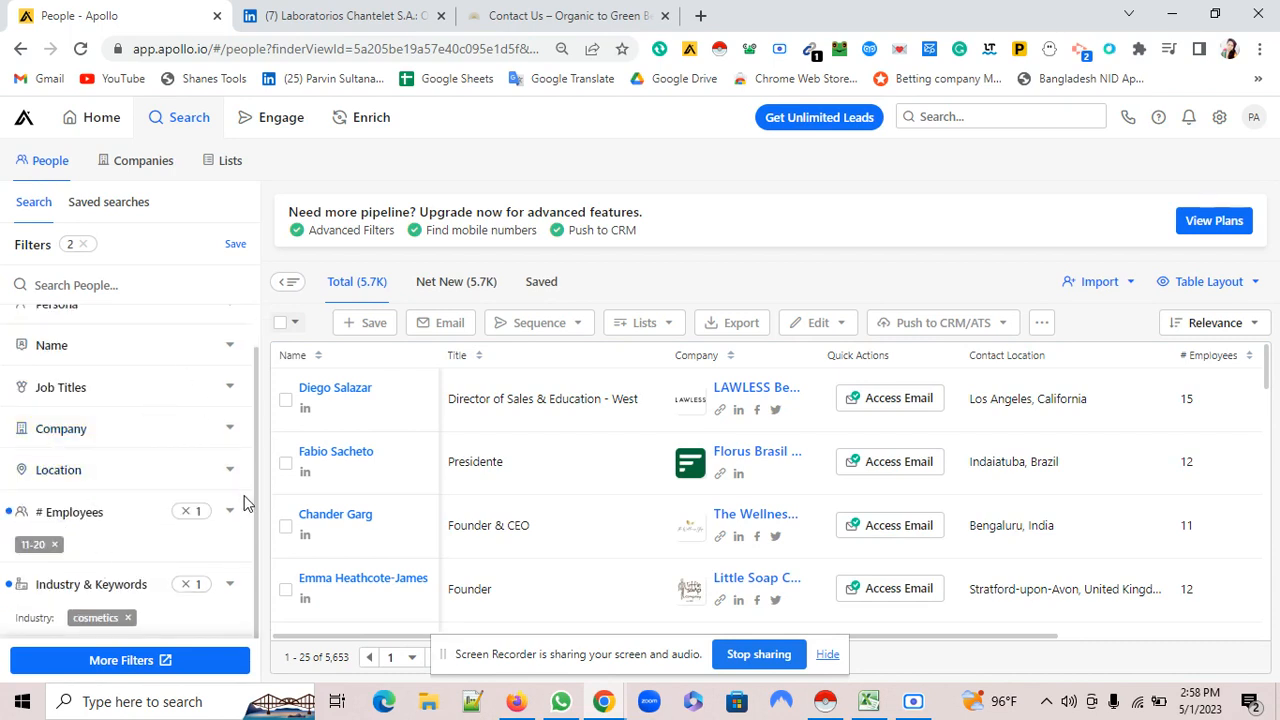
{"action": "left_click", "coordinate": [188, 512]}
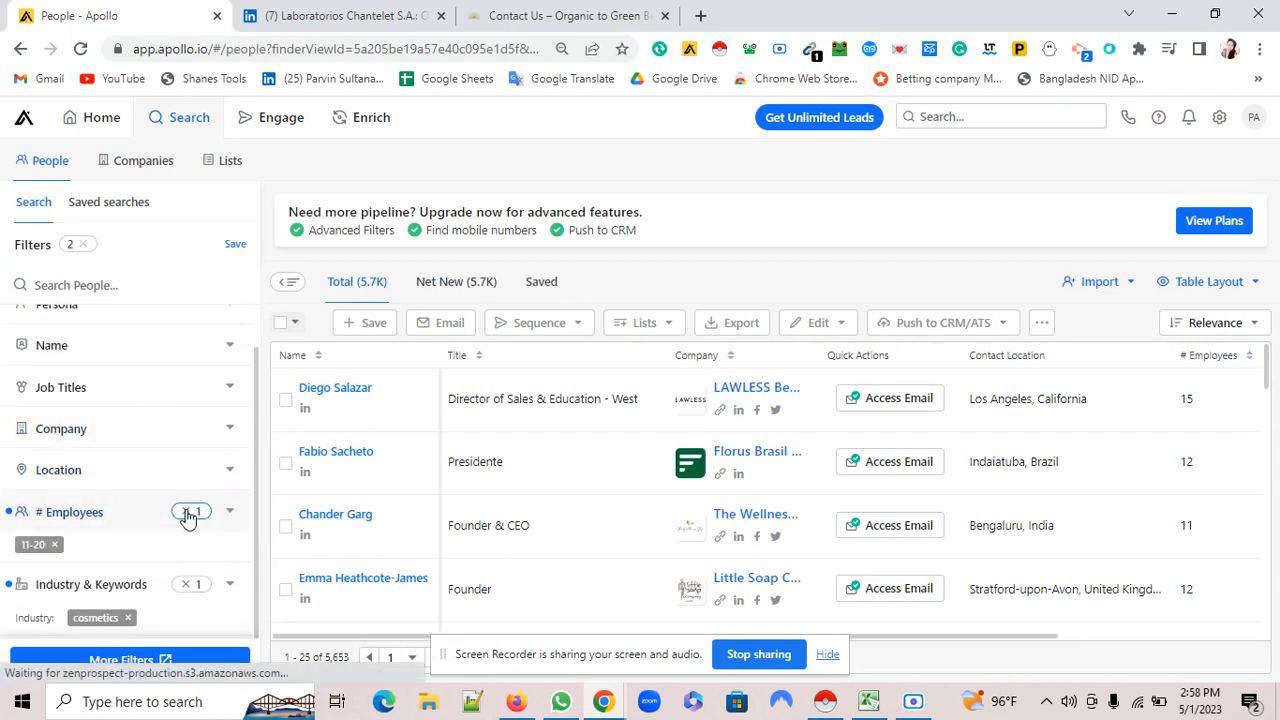
{"action": "scroll", "coordinate": [166, 349], "scroll_direction": "down", "scroll_amount": 2}
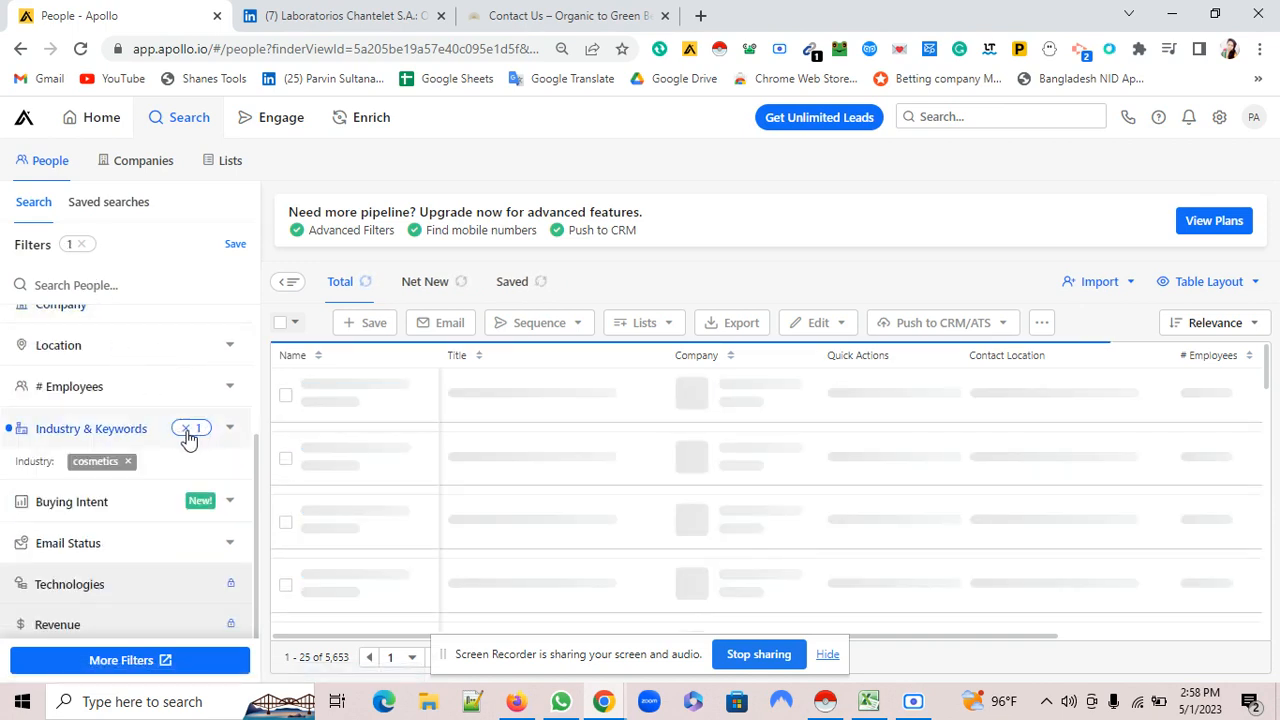
{"action": "left_click", "coordinate": [185, 430]}
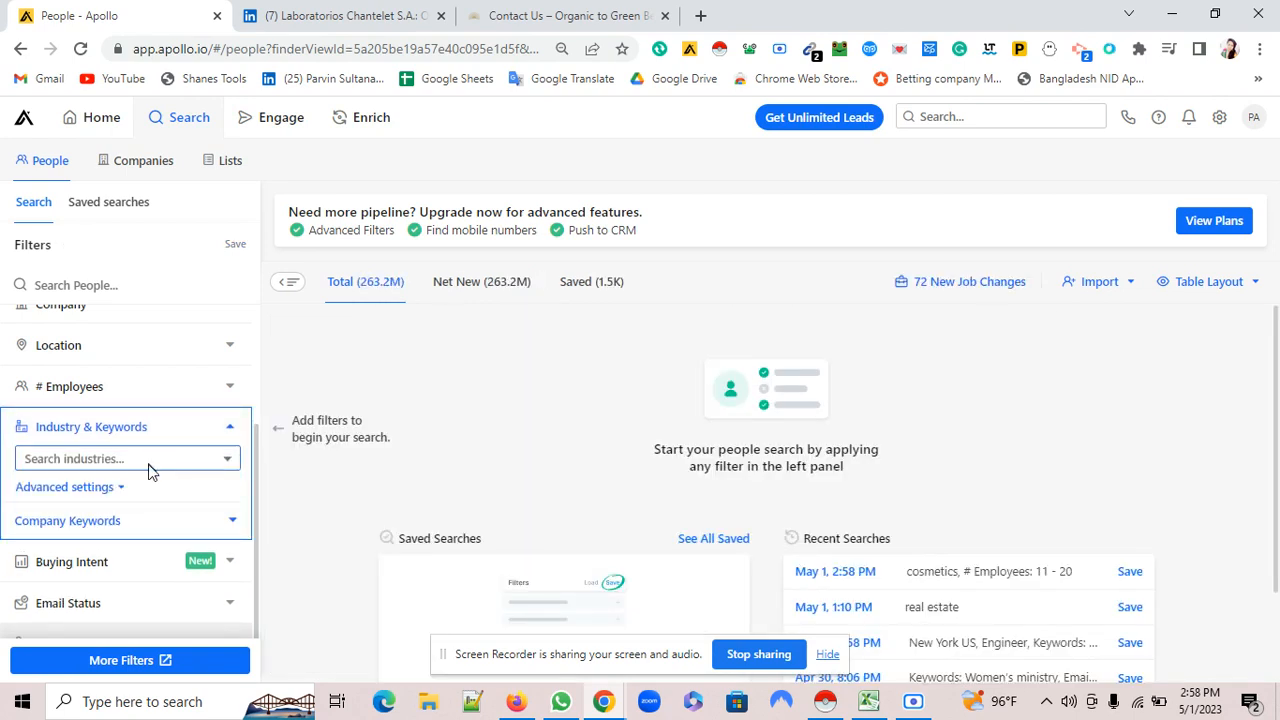
- Filter the people search by the real estate industry
{"action": "left_click", "coordinate": [155, 455]}
{"action": "scroll", "coordinate": [140, 340], "scroll_direction": "down", "scroll_amount": 1}
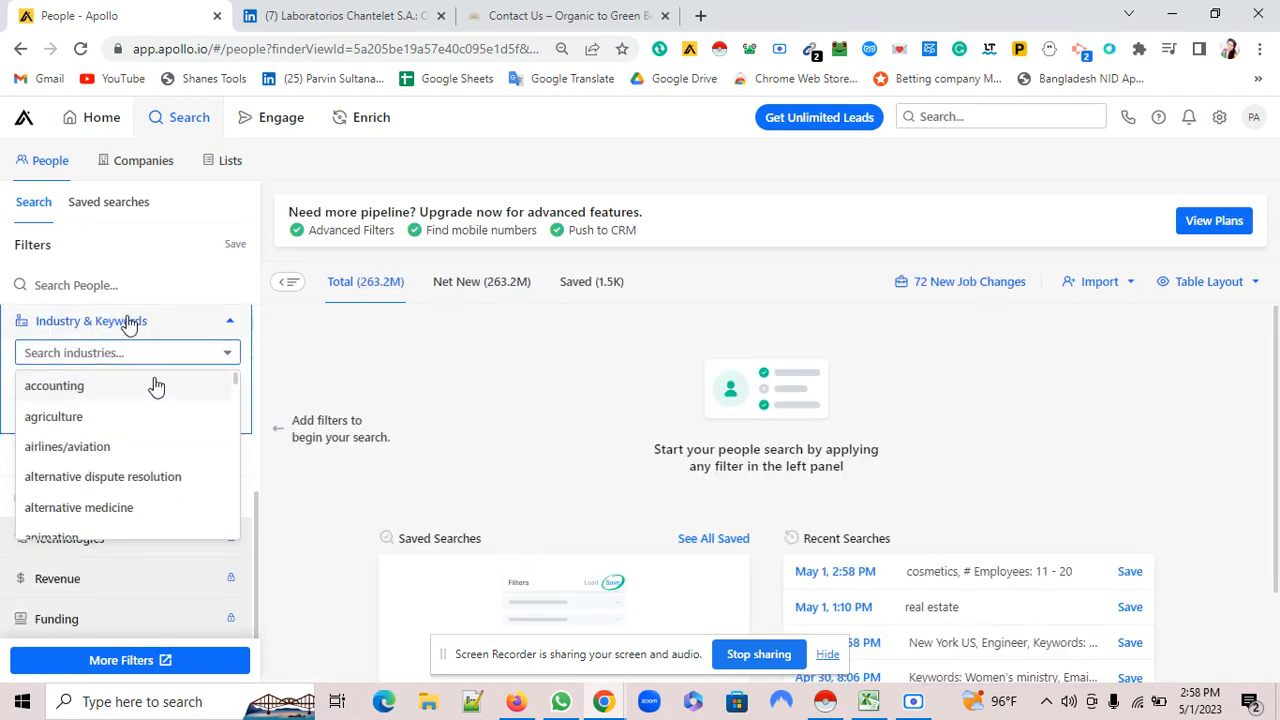
{"action": "scroll", "coordinate": [157, 437], "scroll_direction": "down", "scroll_amount": 8}
{"action": "scroll", "coordinate": [157, 437], "scroll_direction": "down", "scroll_amount": 14}
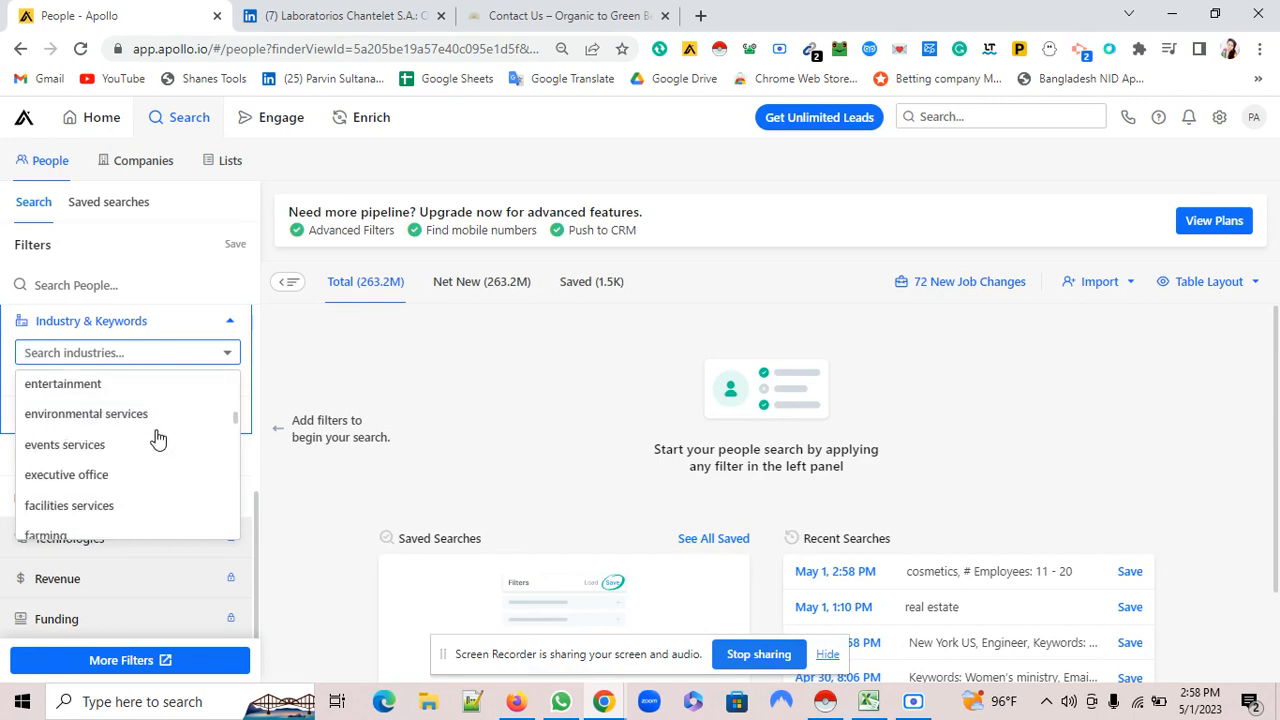
{"action": "scroll", "coordinate": [157, 437], "scroll_direction": "down", "scroll_amount": 14}
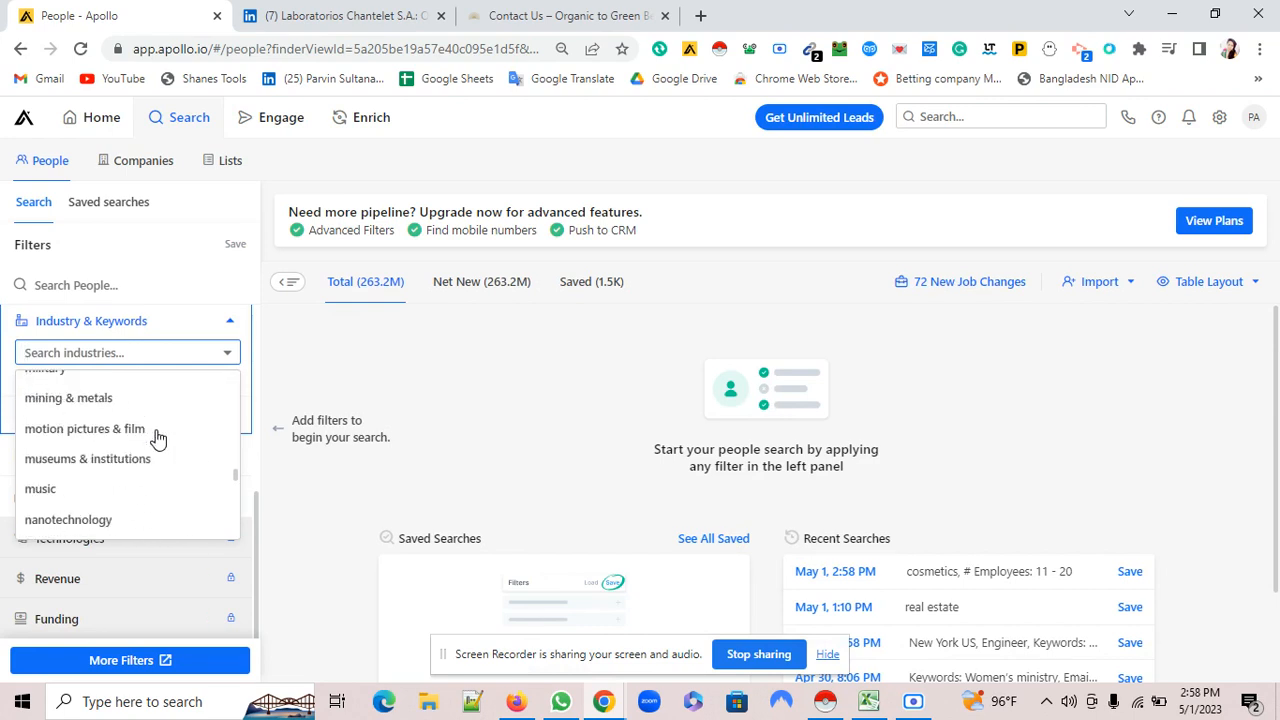
{"action": "scroll", "coordinate": [157, 437], "scroll_direction": "down", "scroll_amount": 2}
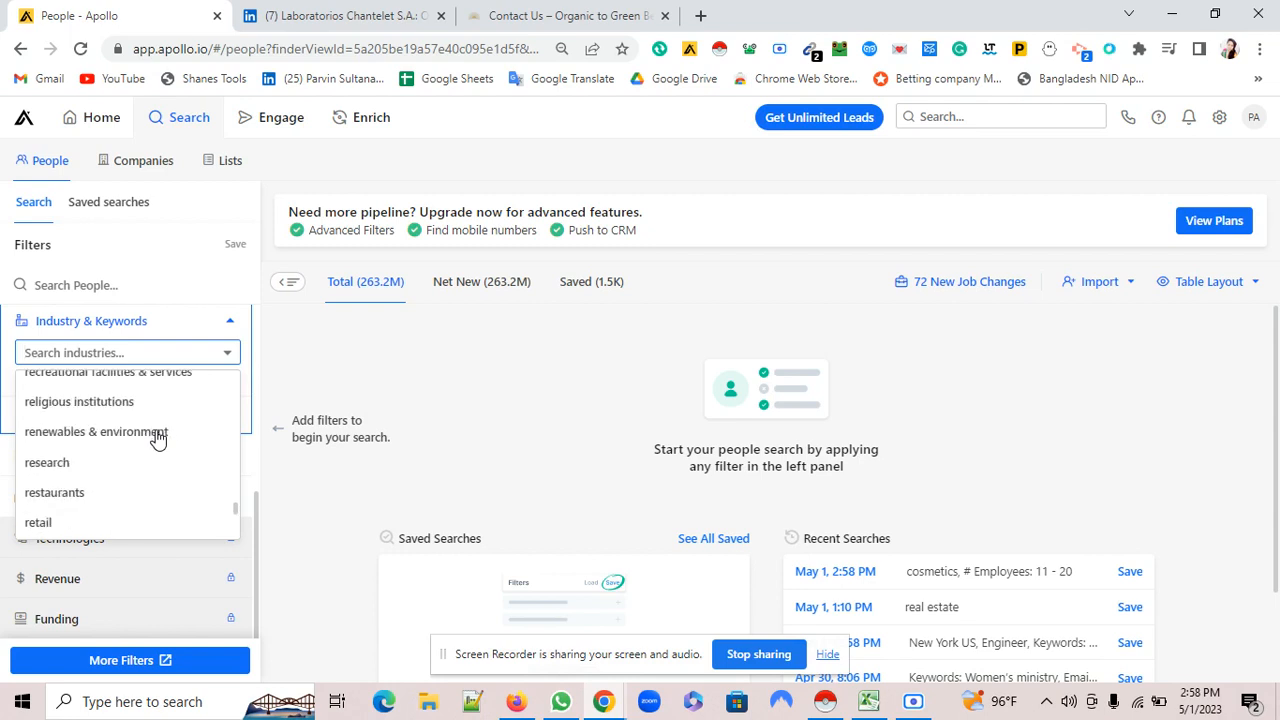
{"action": "scroll", "coordinate": [157, 437], "scroll_direction": "up", "scroll_amount": 3}
{"action": "scroll", "coordinate": [60, 474], "scroll_direction": "up", "scroll_amount": 2}
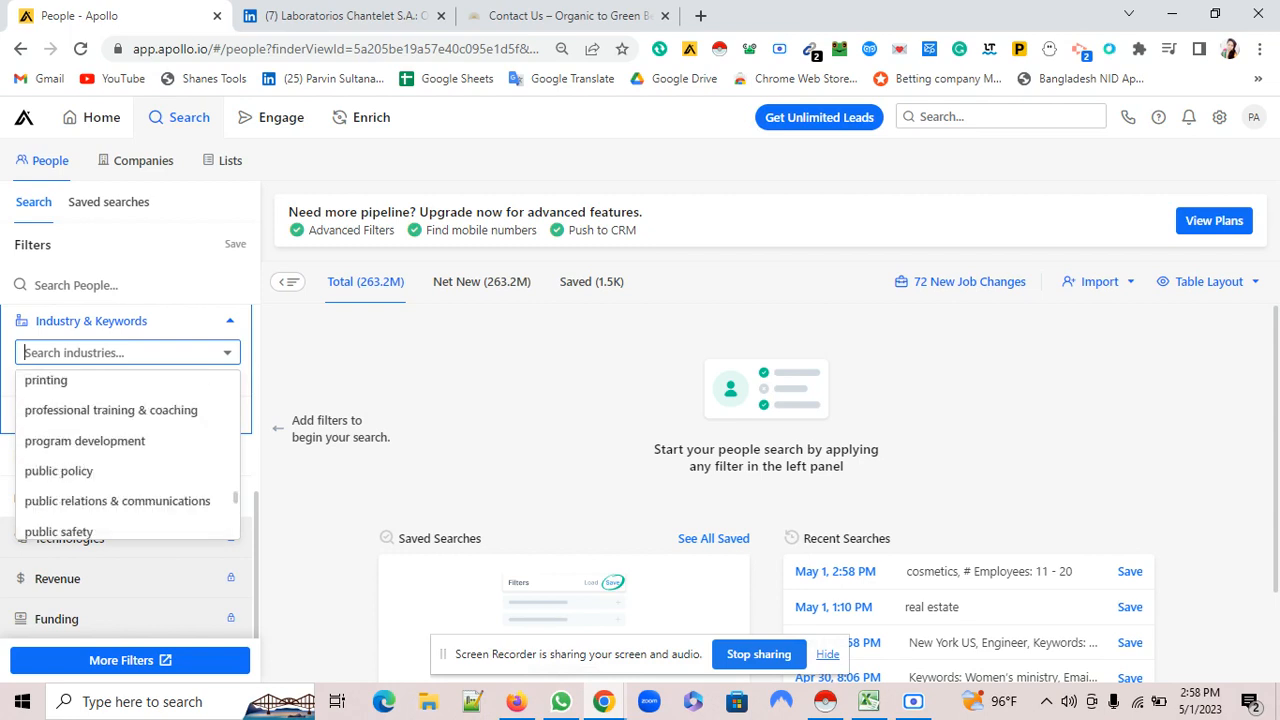
{"action": "scroll", "coordinate": [58, 472], "scroll_direction": "down", "scroll_amount": 3}
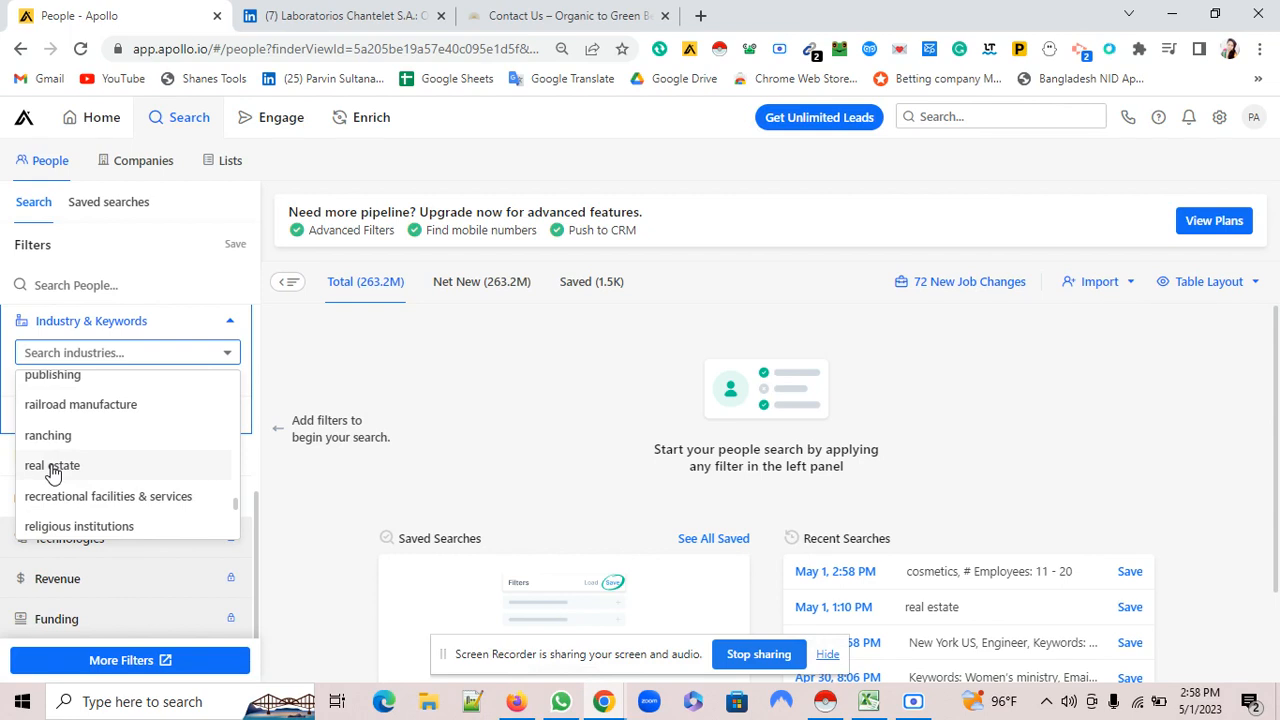
{"action": "left_click", "coordinate": [52, 467]}
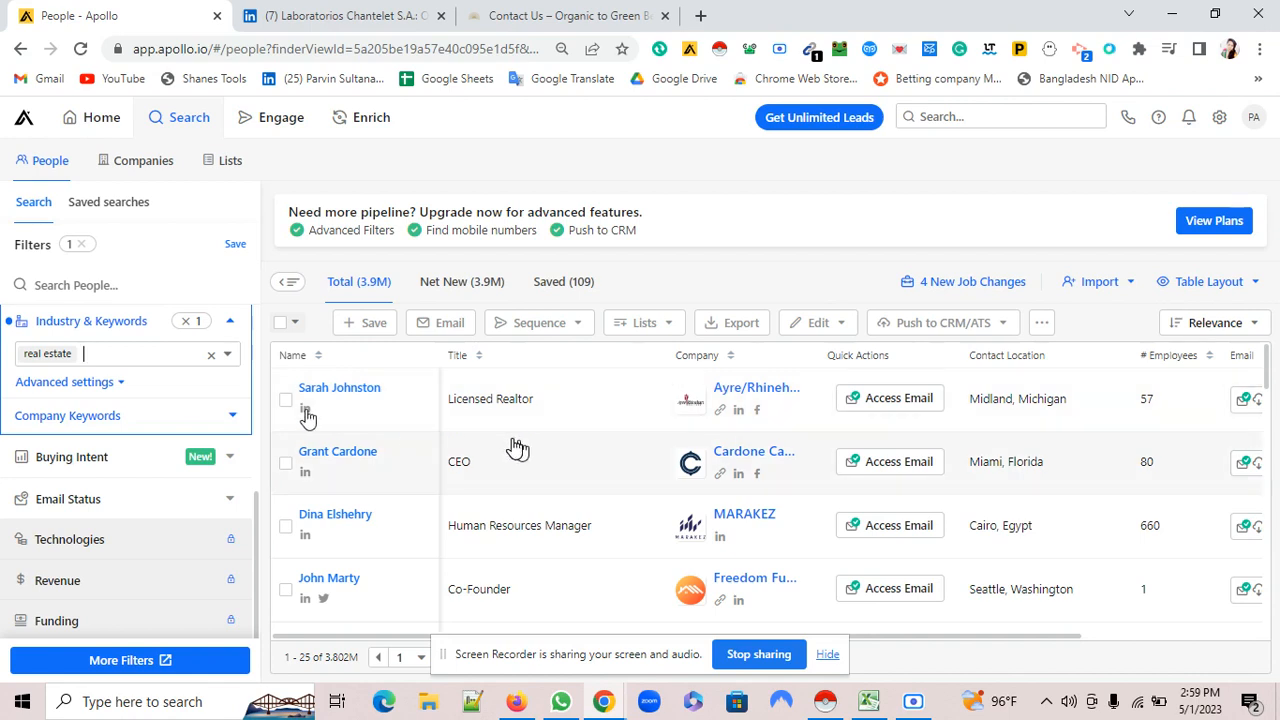
{"action": "scroll", "coordinate": [177, 540], "scroll_direction": "up", "scroll_amount": 5}
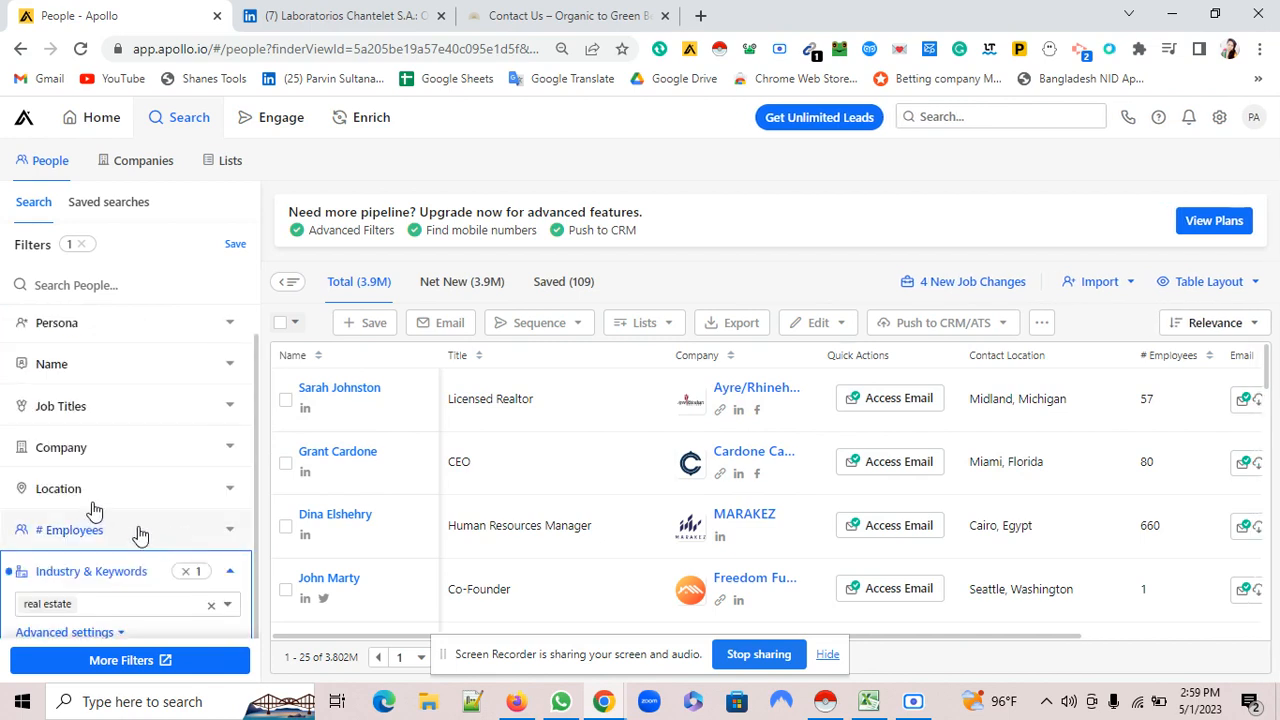
- Filter the people search by the job title owner and look through the resulting people list
{"action": "left_click", "coordinate": [231, 491]}
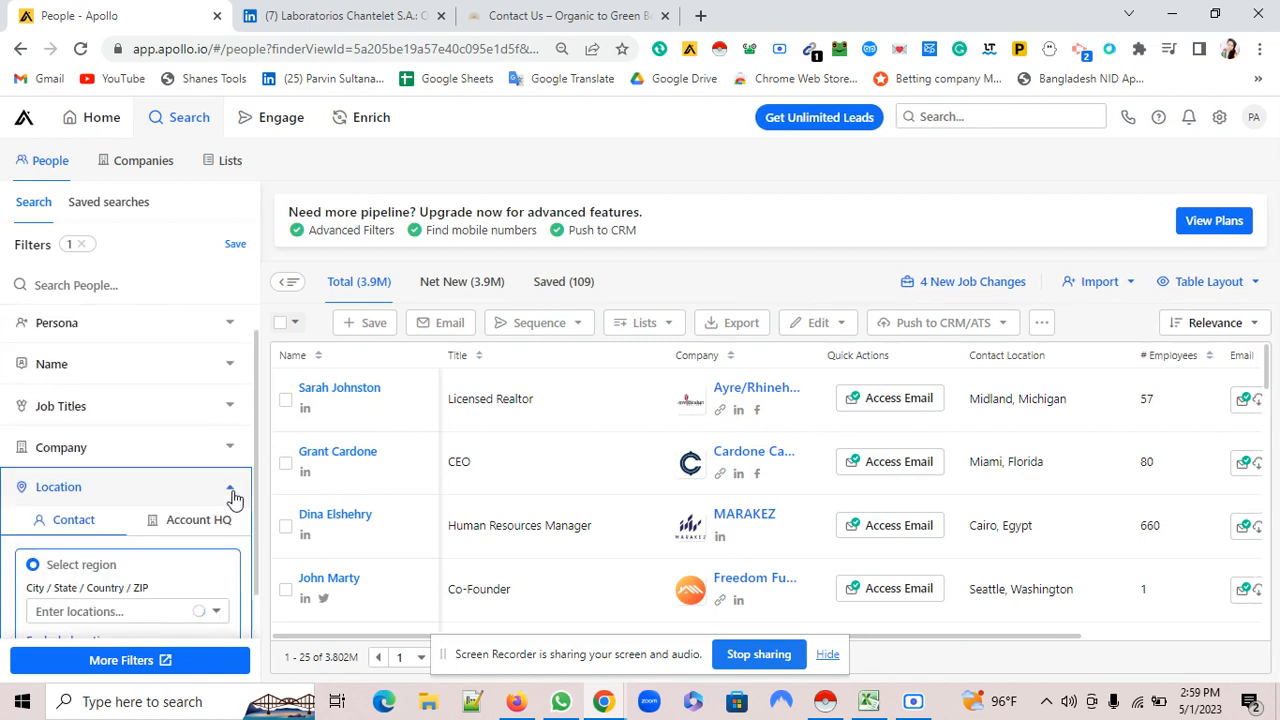
{"action": "left_click", "coordinate": [232, 412]}
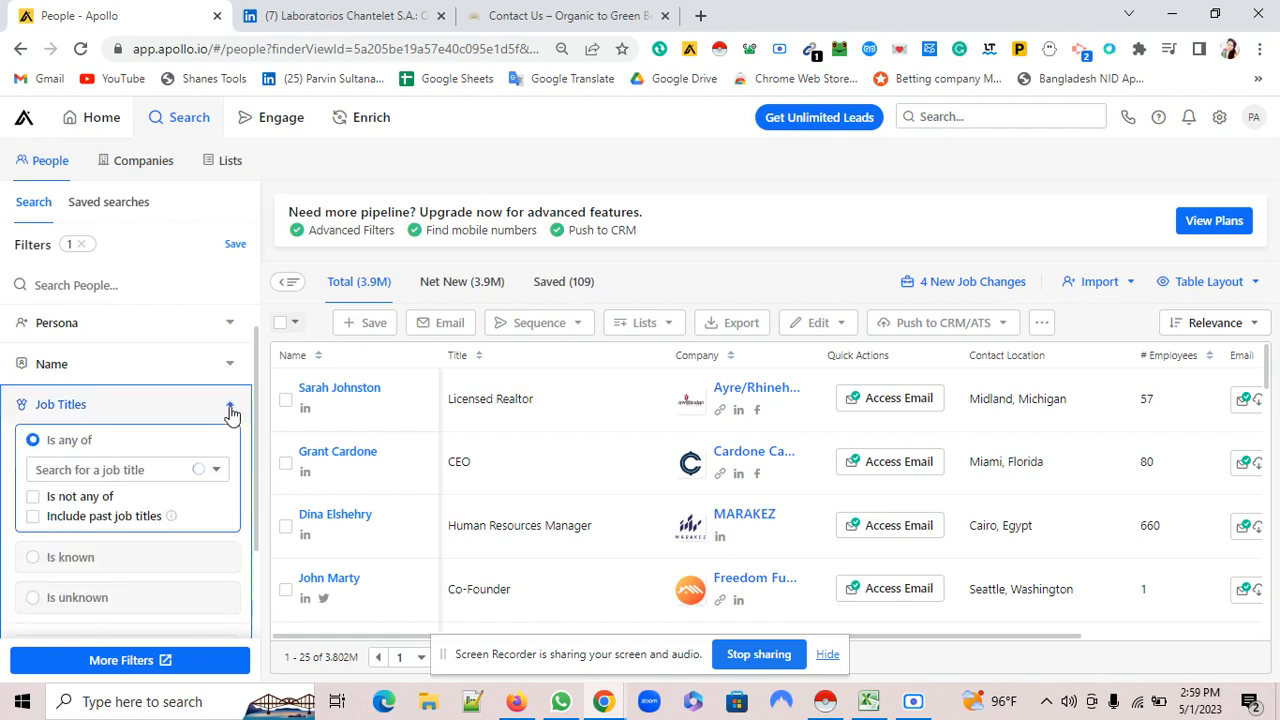
{"action": "left_click", "coordinate": [159, 467]}
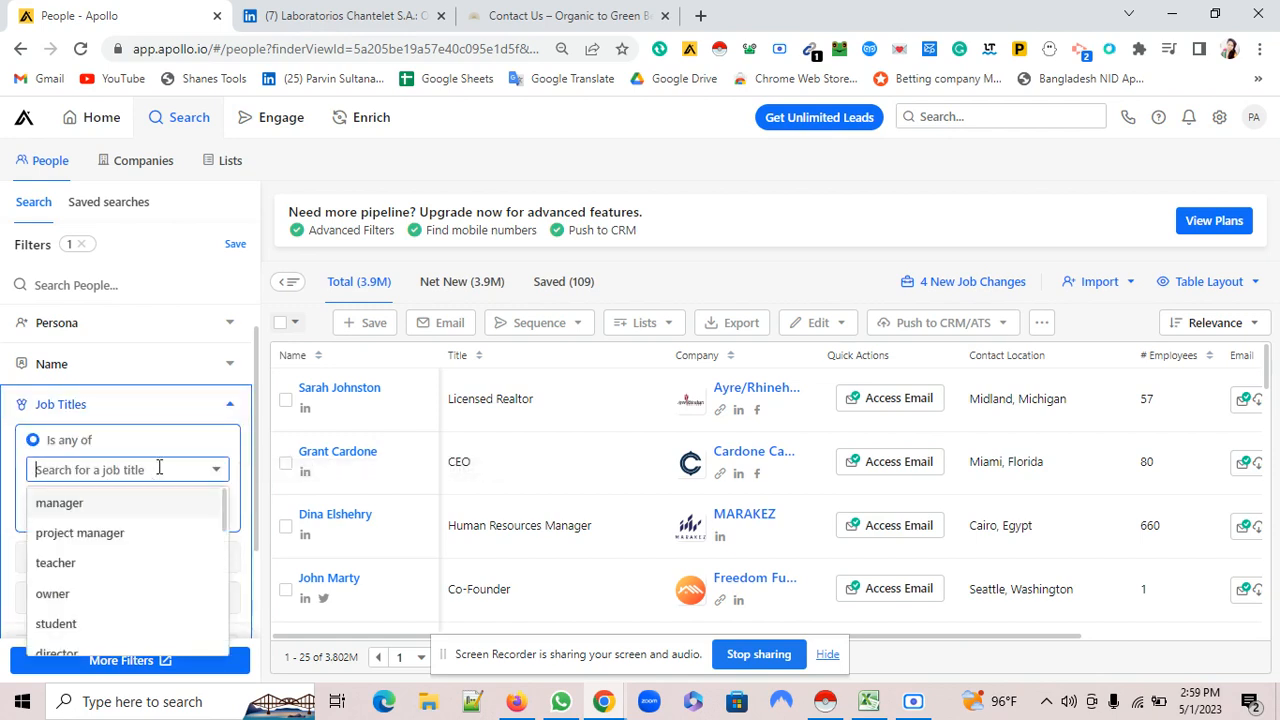
{"action": "left_click", "coordinate": [58, 594]}
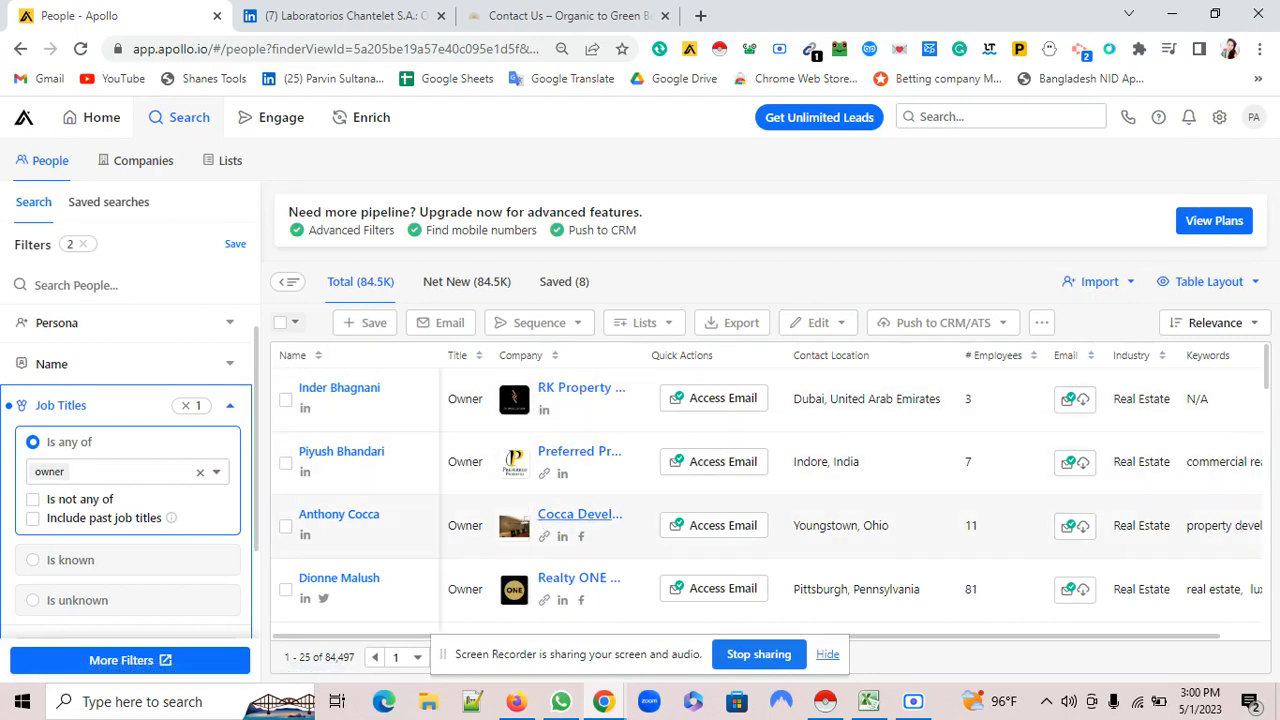
{"action": "scroll", "coordinate": [925, 520], "scroll_direction": "down", "scroll_amount": 4}
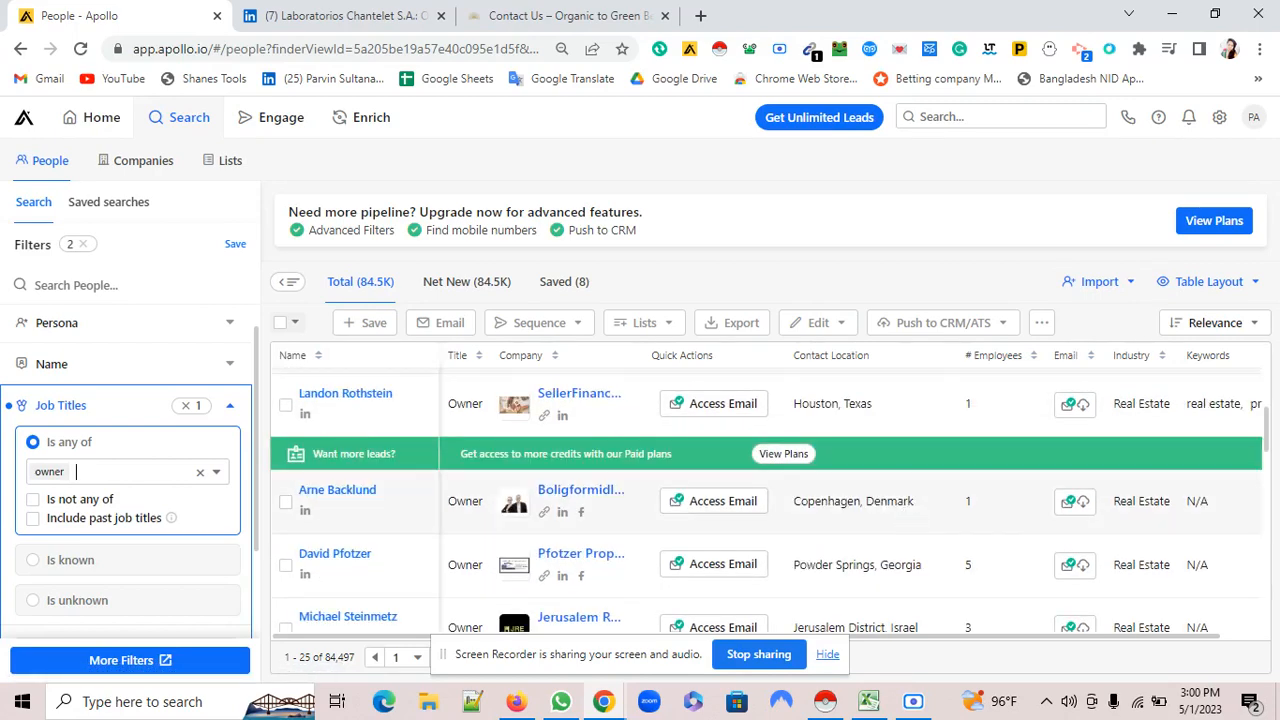
{"action": "scroll", "coordinate": [900, 508], "scroll_direction": "up", "scroll_amount": 4}
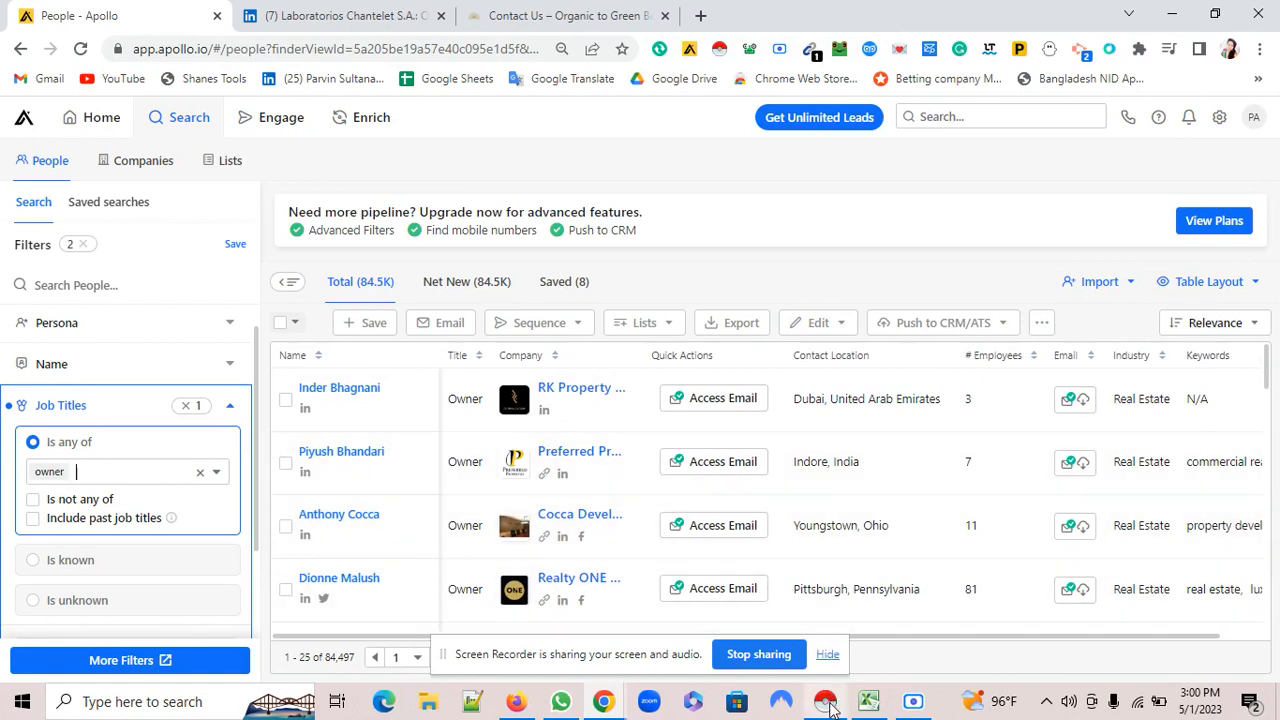
- Scrape the filtered people list with Instant Data Scraper and download the rows as an XLSX file
{"action": "left_click", "coordinate": [827, 704]}
{"action": "left_click", "coordinate": [1051, 48]}
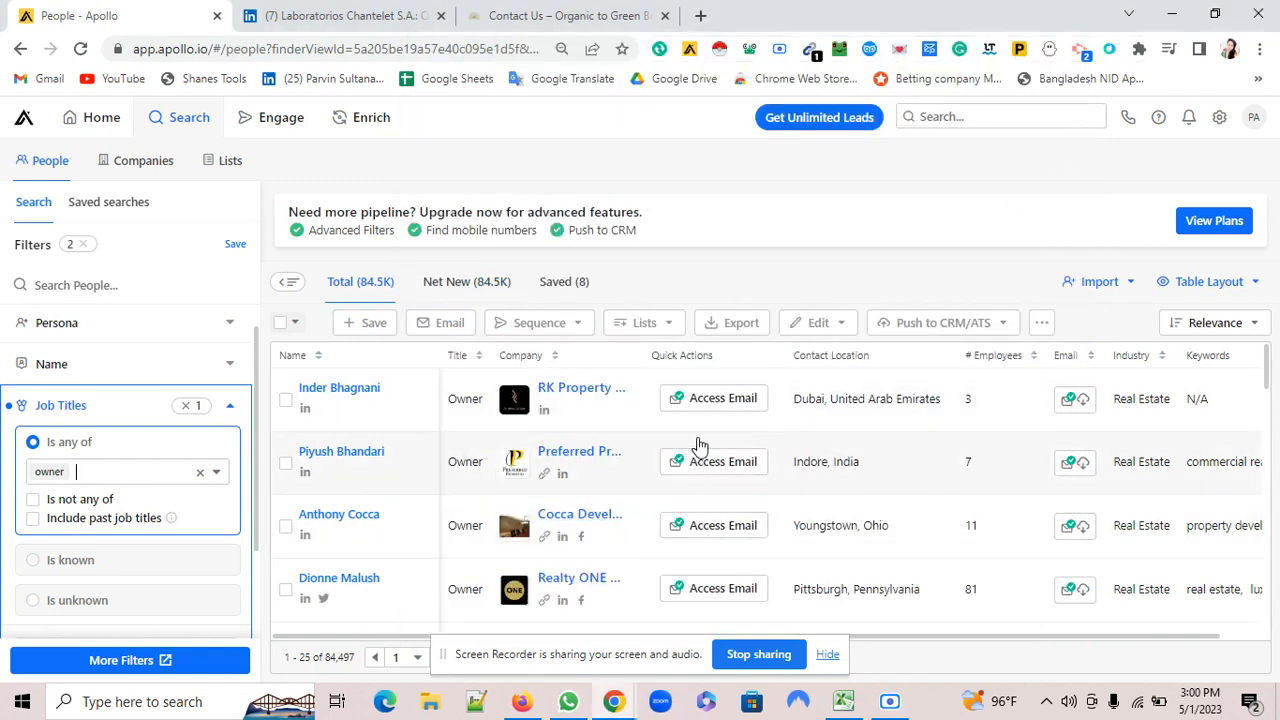
{"action": "left_click", "coordinate": [720, 49]}
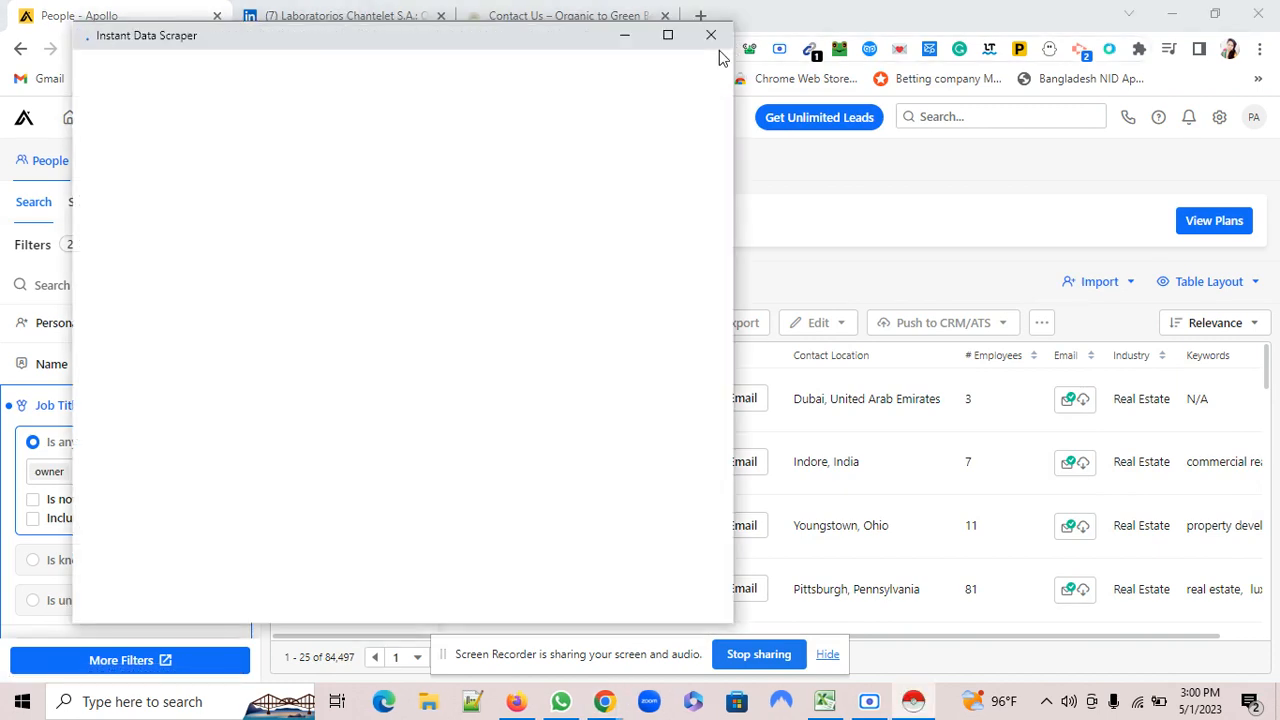
{"action": "left_click_drag", "start_coordinate": [366, 47], "coordinate": [836, 48]}
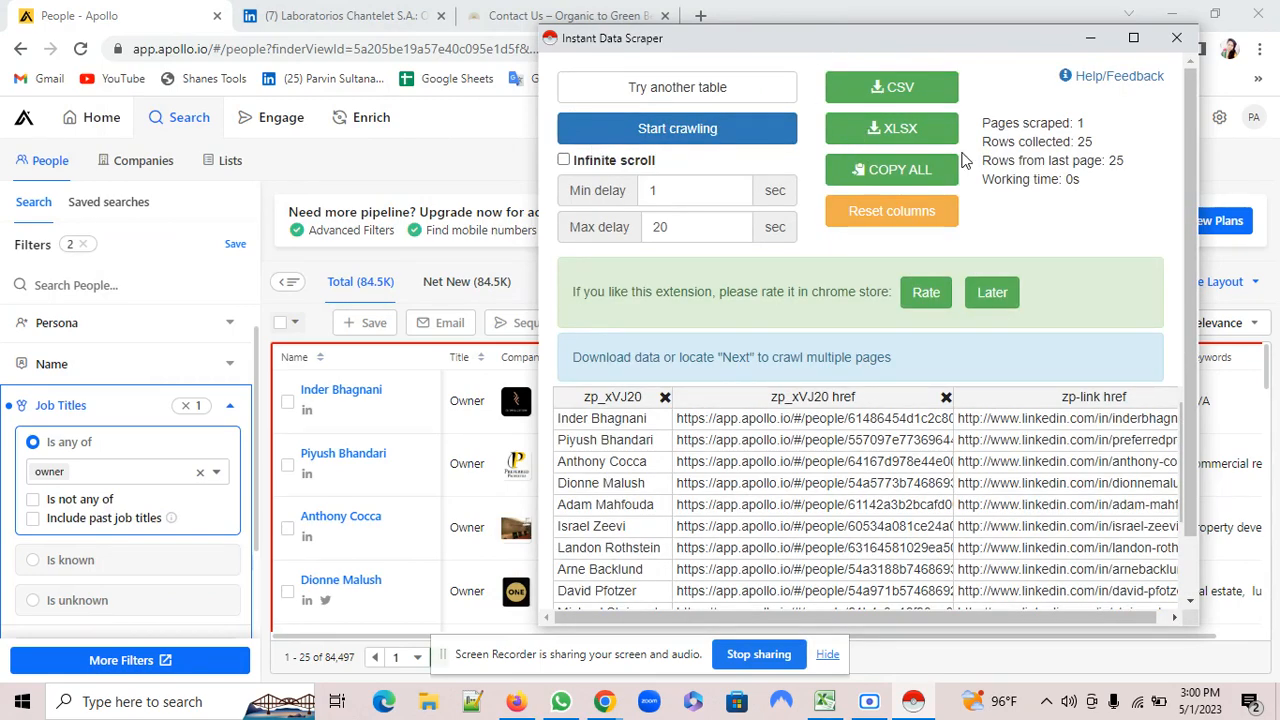
{"action": "left_click", "coordinate": [922, 130]}
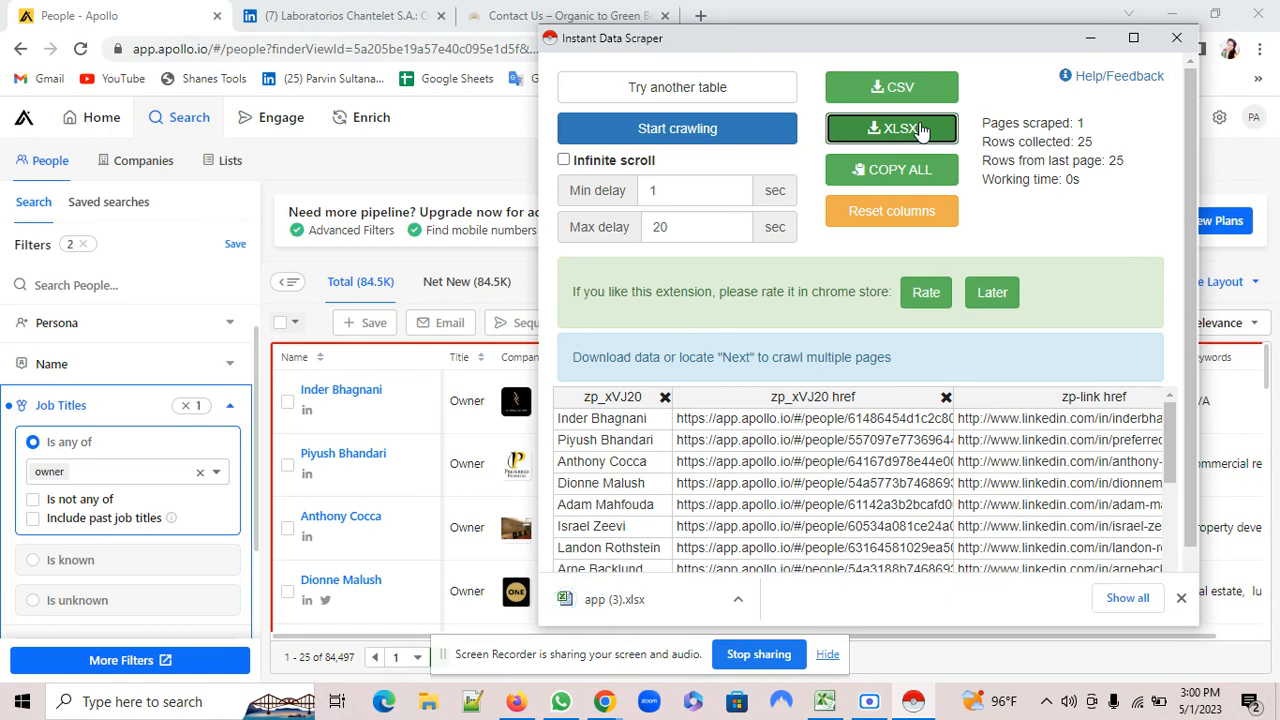
- Open the downloaded app (3).xlsx in Excel, recover its contents, enable editing and dismiss the repair report
{"action": "left_click", "coordinate": [621, 602]}
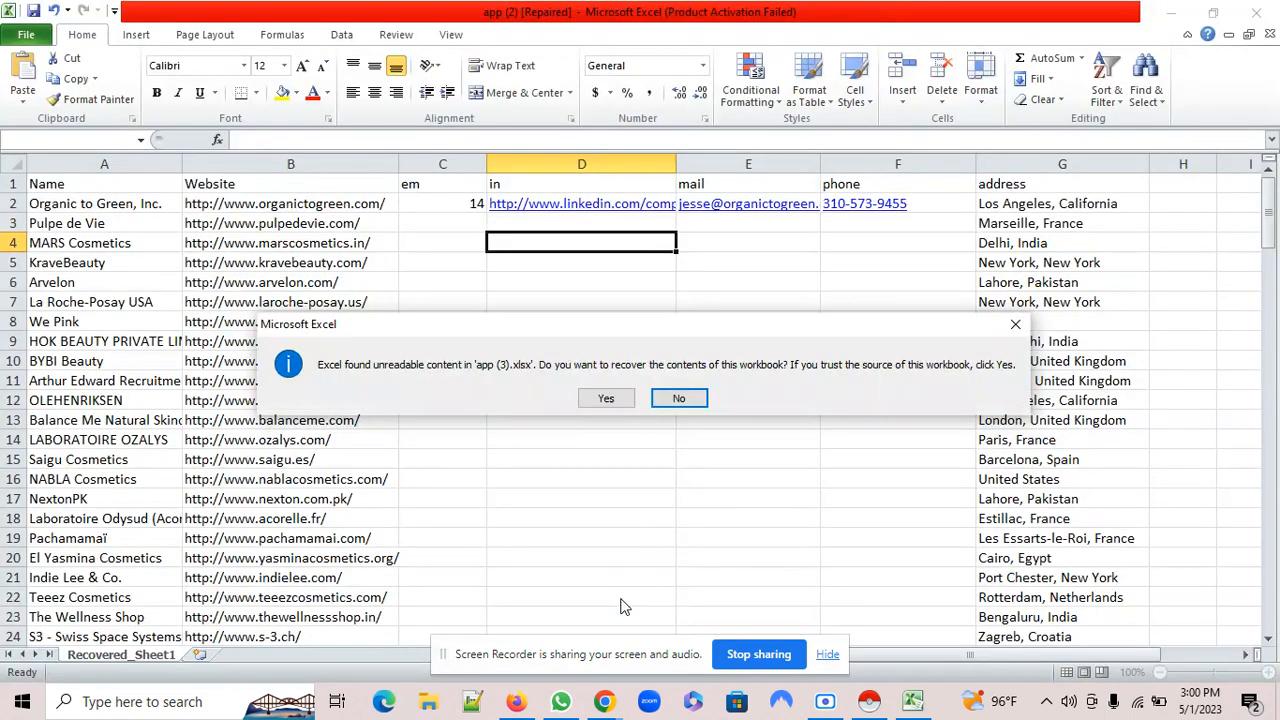
{"action": "left_click", "coordinate": [604, 400]}
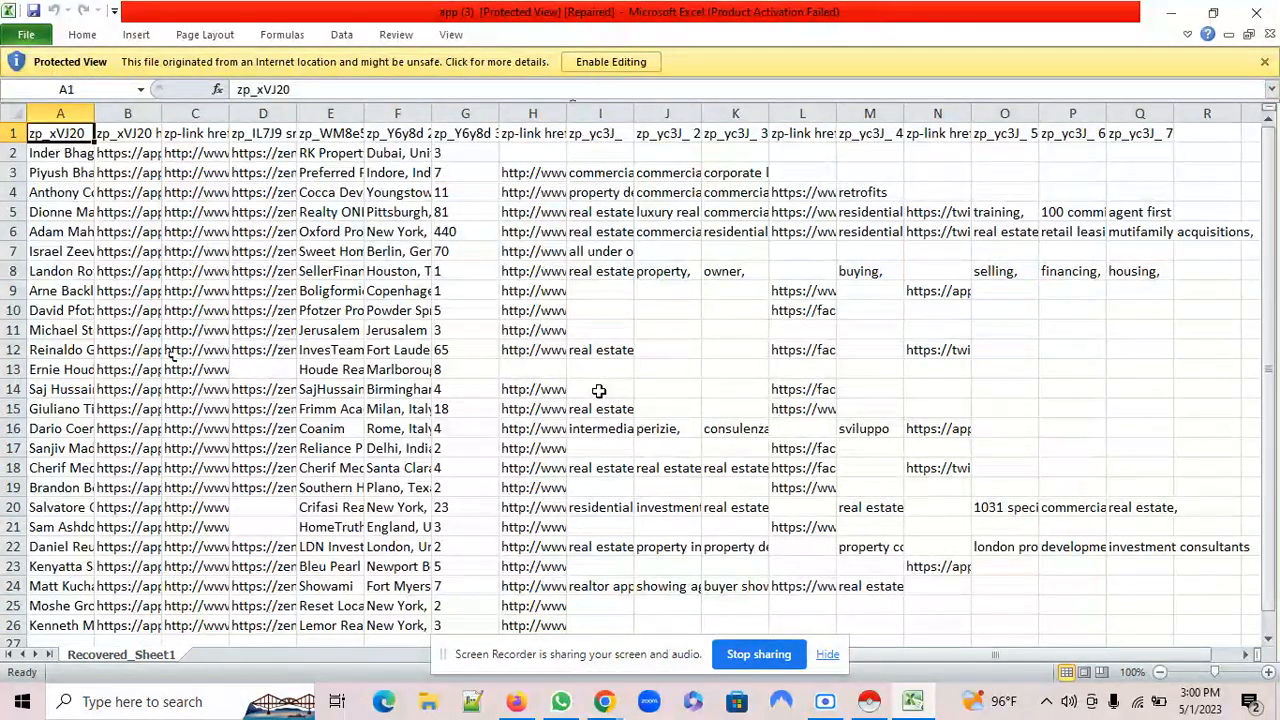
{"action": "left_click", "coordinate": [596, 62]}
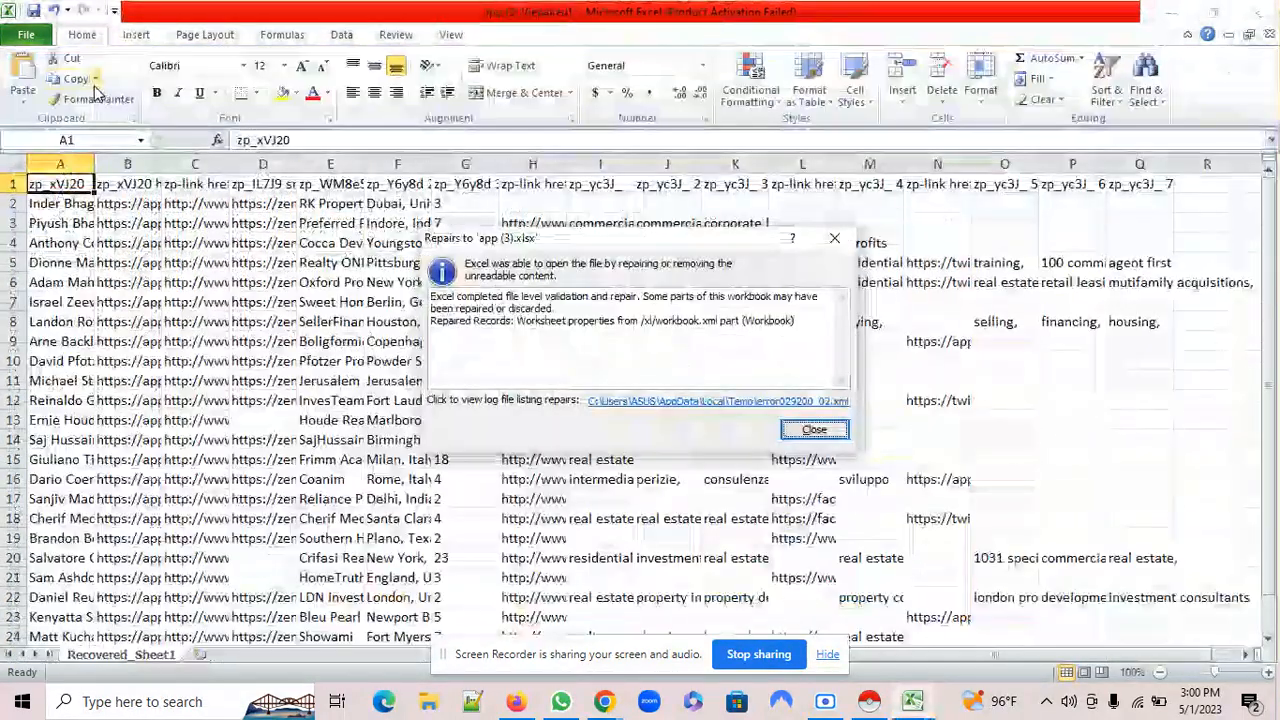
{"action": "left_click", "coordinate": [835, 239]}
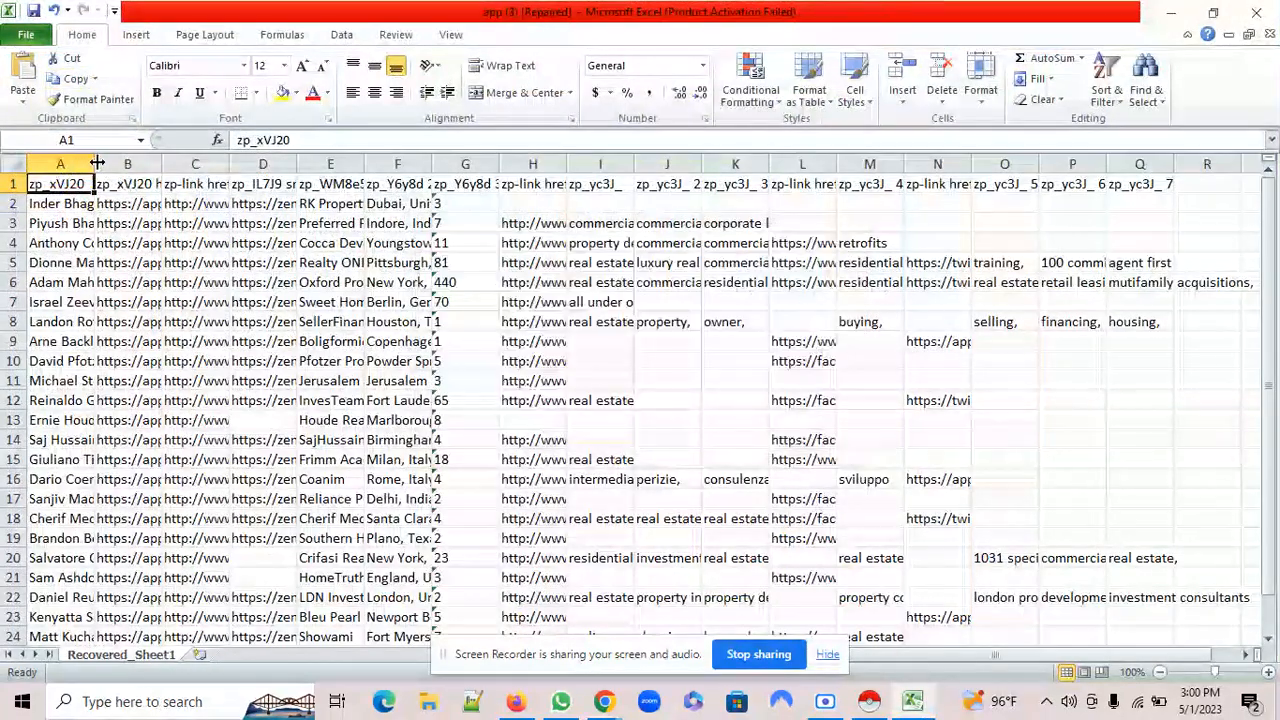
- Widen columns A and B, and delete column B with the Apollo profile links
{"action": "left_click_drag", "start_coordinate": [95, 163], "coordinate": [193, 152]}
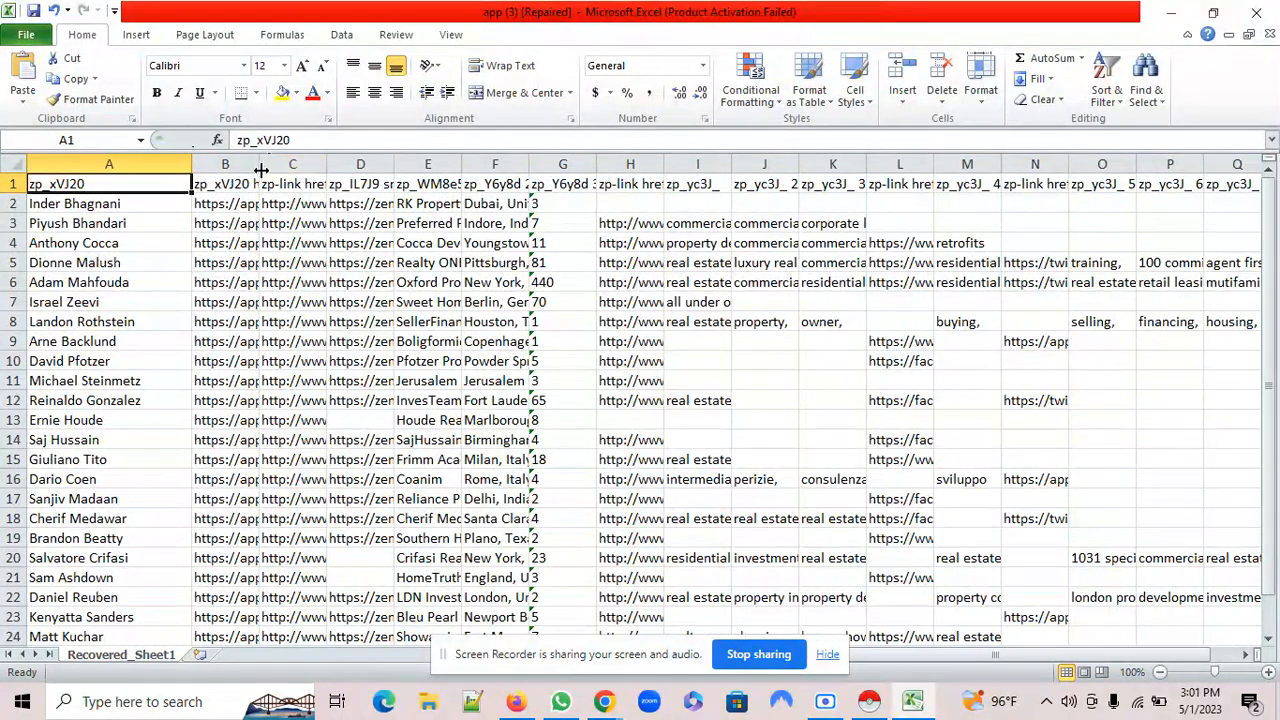
{"action": "left_click_drag", "start_coordinate": [259, 163], "coordinate": [401, 160]}
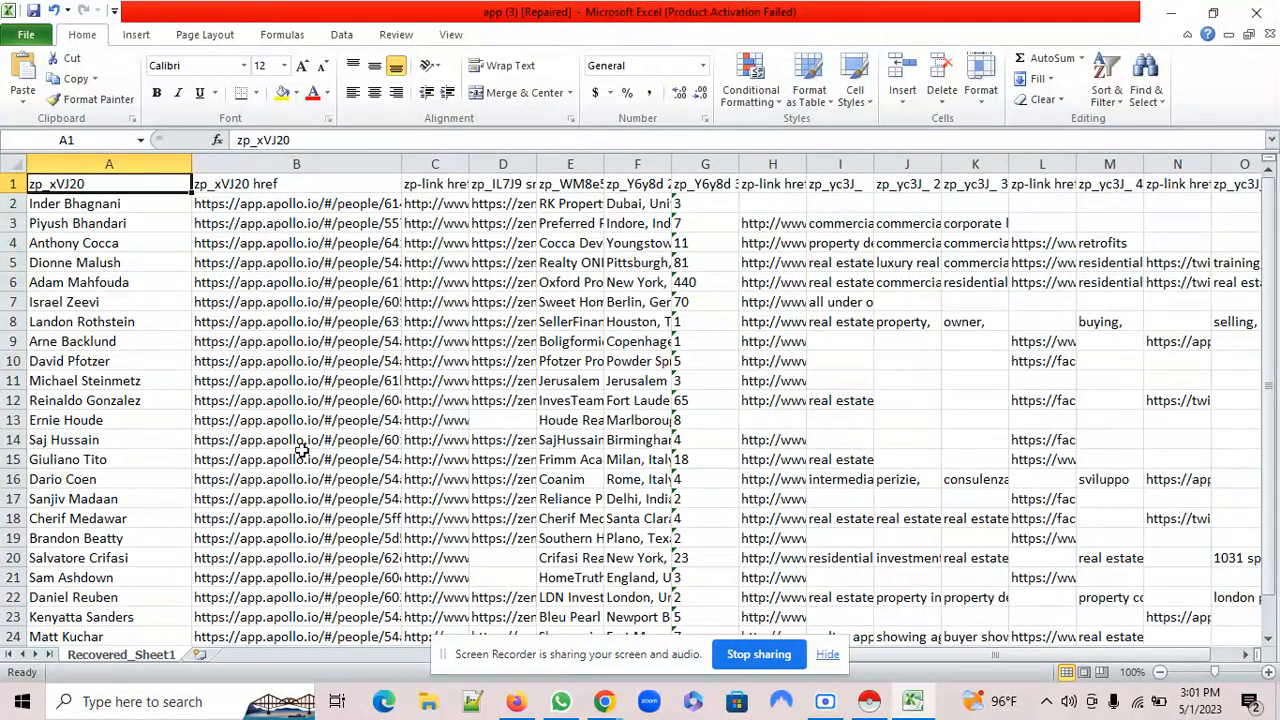
{"action": "right_click", "coordinate": [306, 166]}
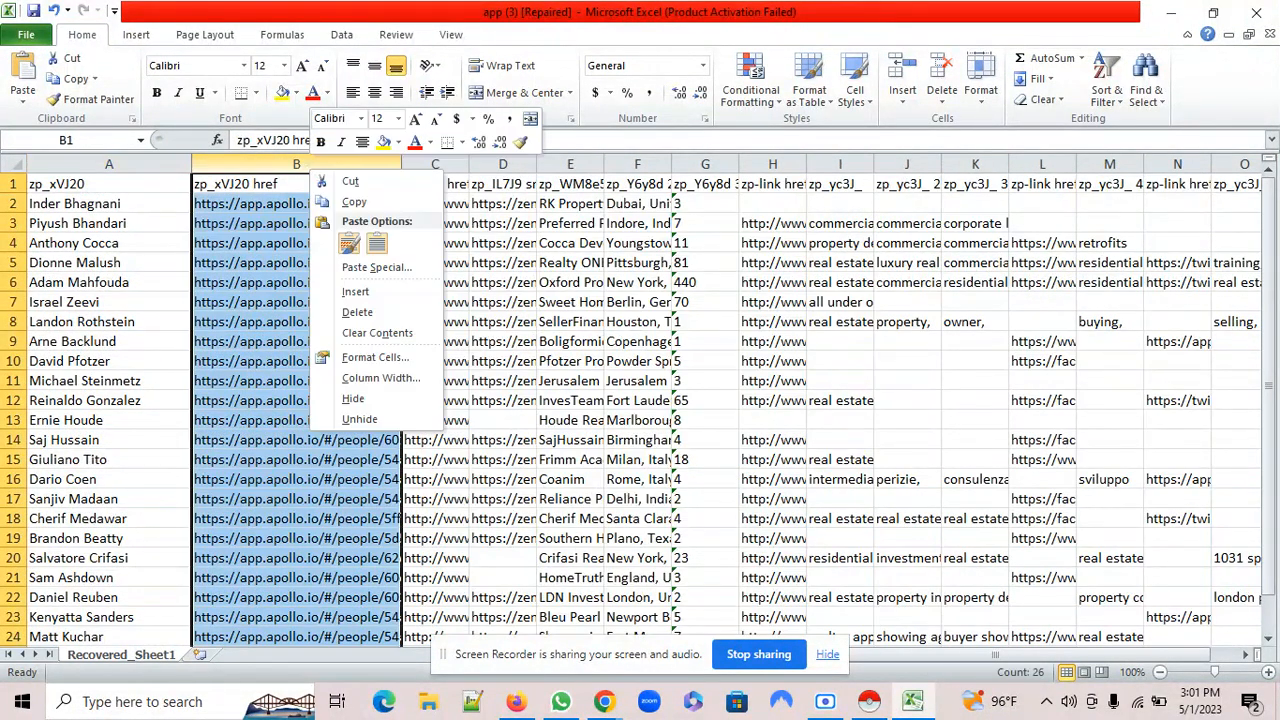
{"action": "left_click", "coordinate": [357, 312]}
- Widen columns B and C, and delete column C with the zenprospect image links
{"action": "left_click_drag", "start_coordinate": [259, 163], "coordinate": [443, 147]}
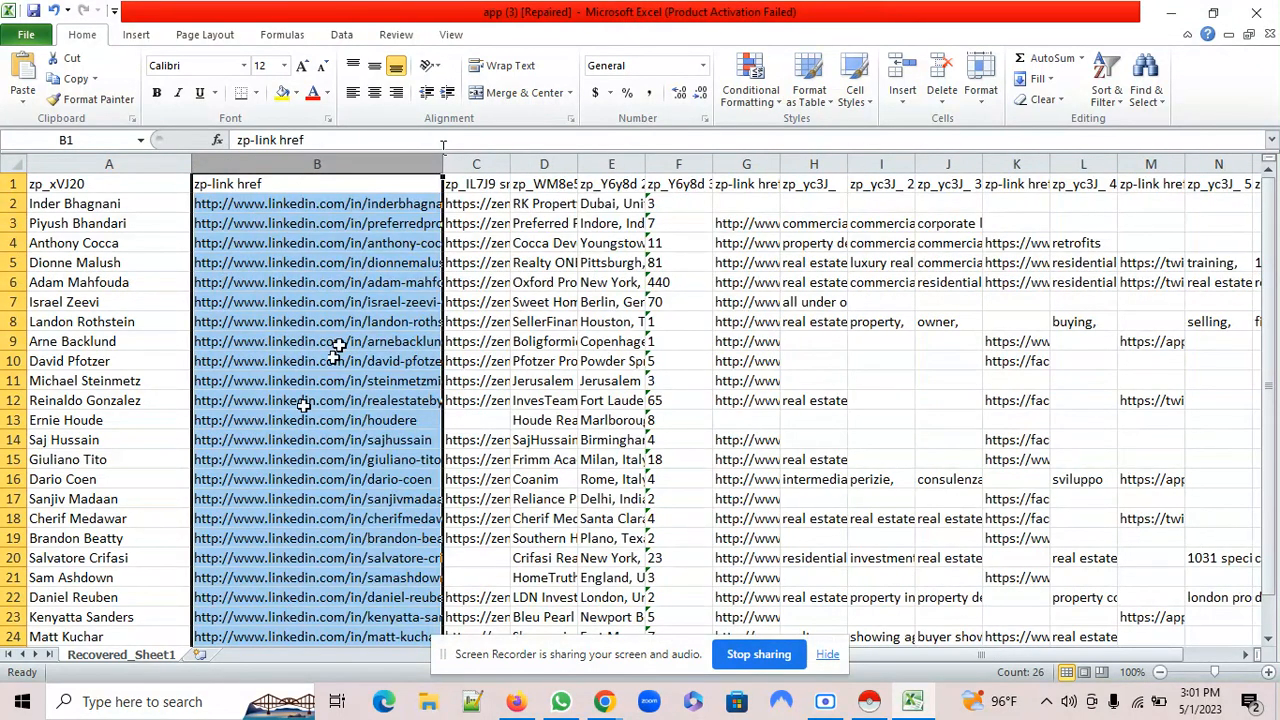
{"action": "left_click_drag", "start_coordinate": [510, 163], "coordinate": [621, 160]}
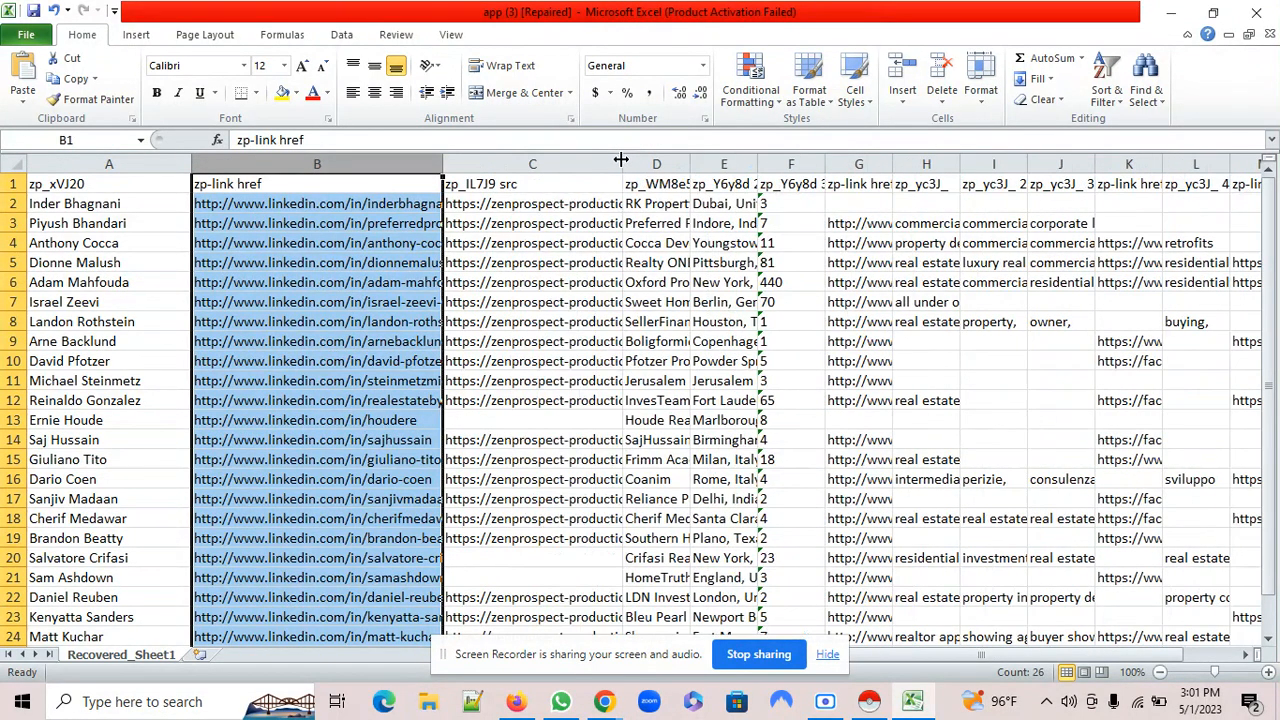
{"action": "left_click", "coordinate": [532, 163]}
{"action": "right_click", "coordinate": [534, 172]}
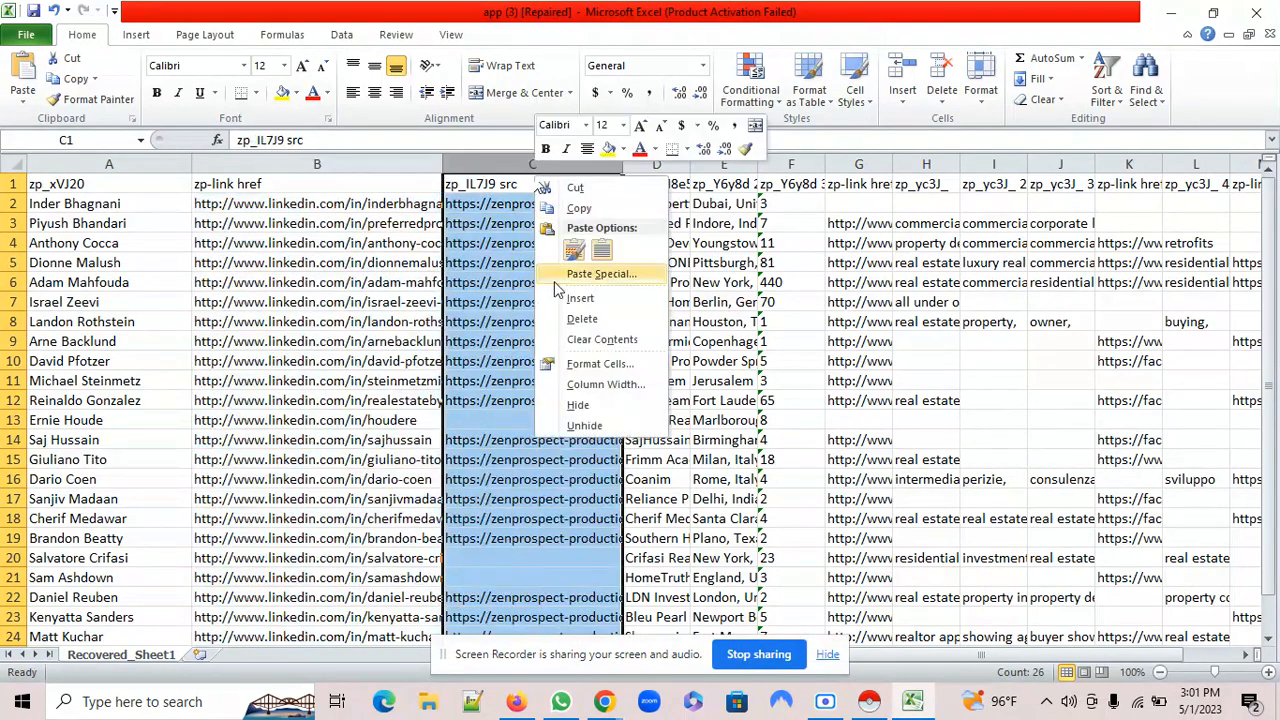
{"action": "left_click", "coordinate": [565, 321]}
- Adjust the widths of columns C to F to fit the company names, locations, employee counts and company LinkedIn links
{"action": "left_click_drag", "start_coordinate": [513, 163], "coordinate": [624, 158]}
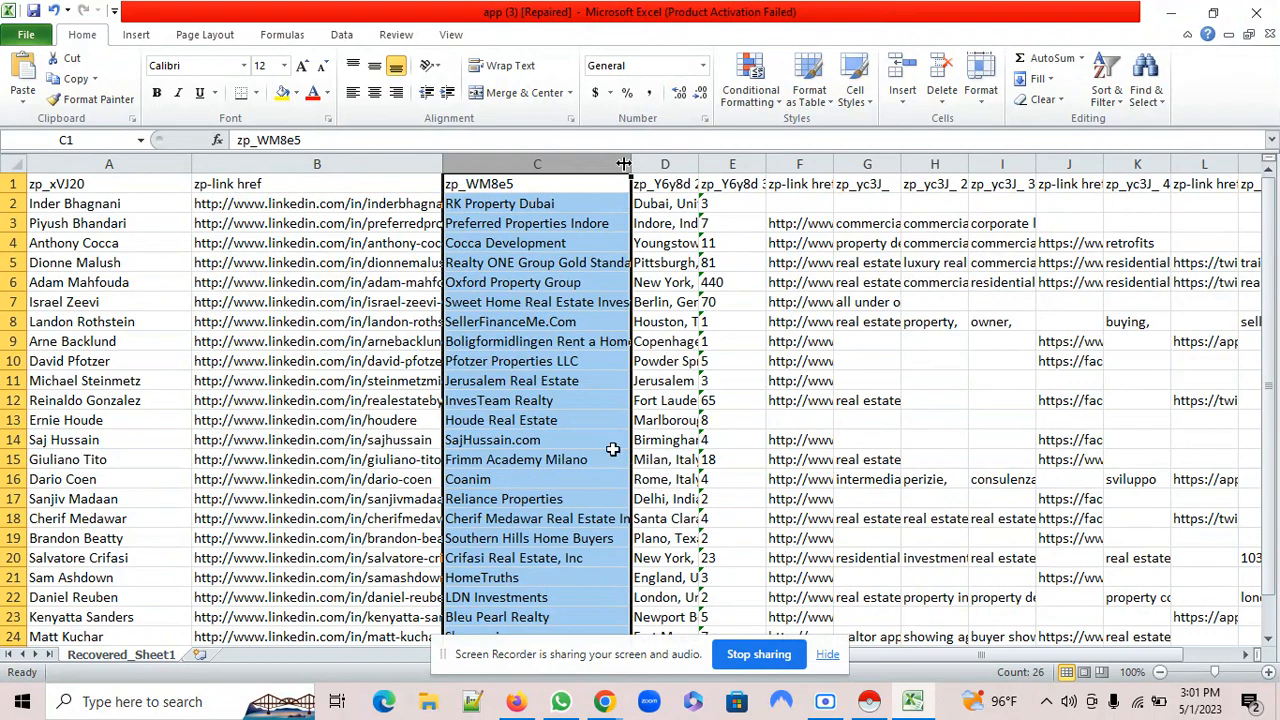
{"action": "left_click_drag", "start_coordinate": [698, 164], "coordinate": [782, 163]}
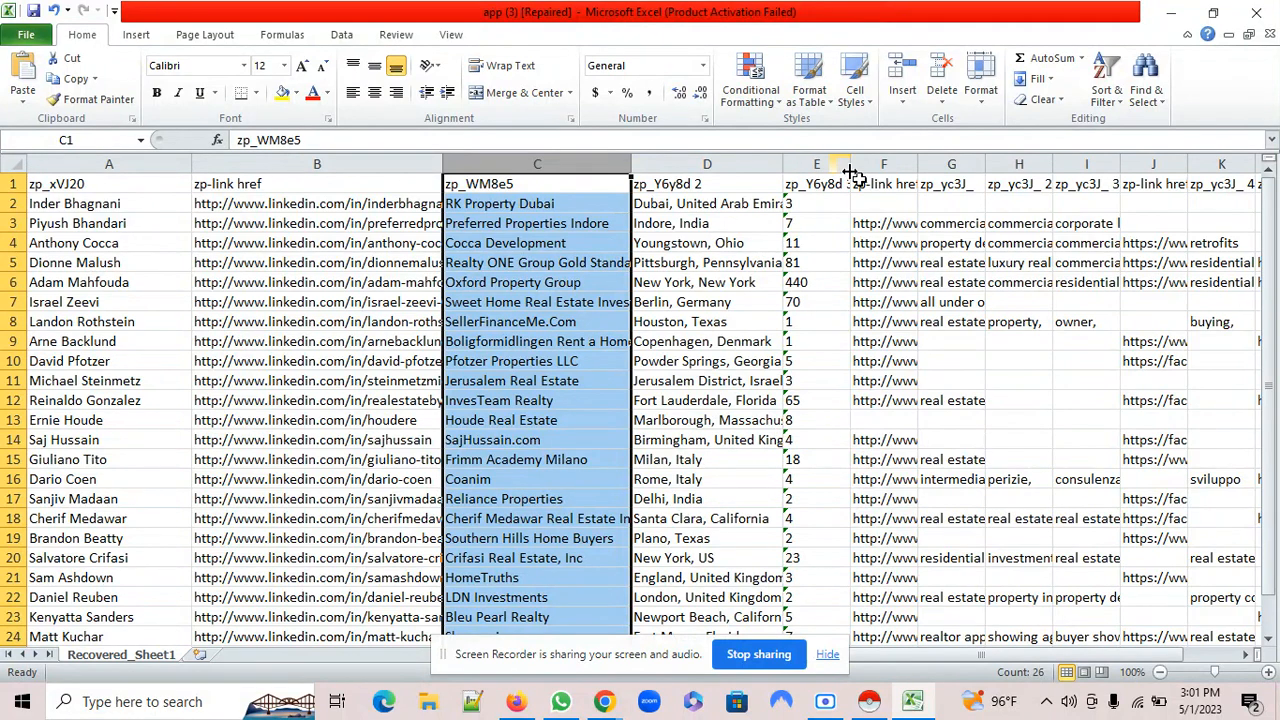
{"action": "left_click_drag", "start_coordinate": [851, 175], "coordinate": [921, 164]}
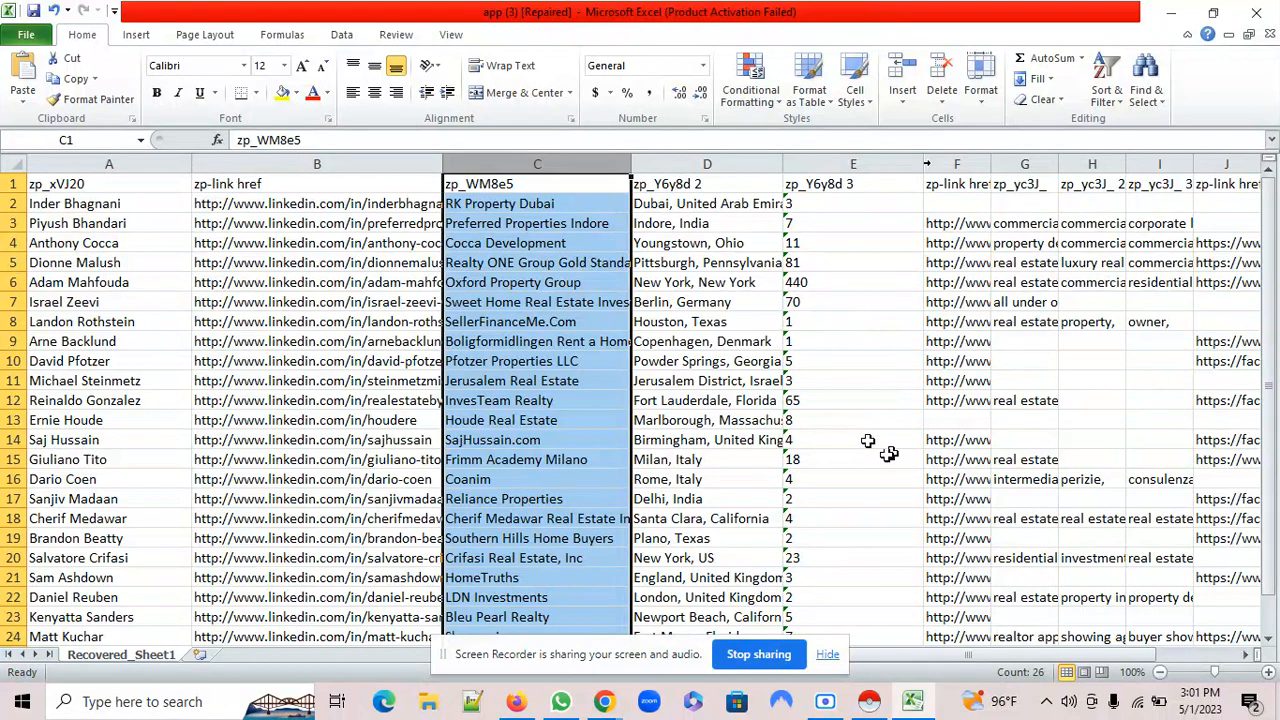
{"action": "left_click", "coordinate": [836, 320]}
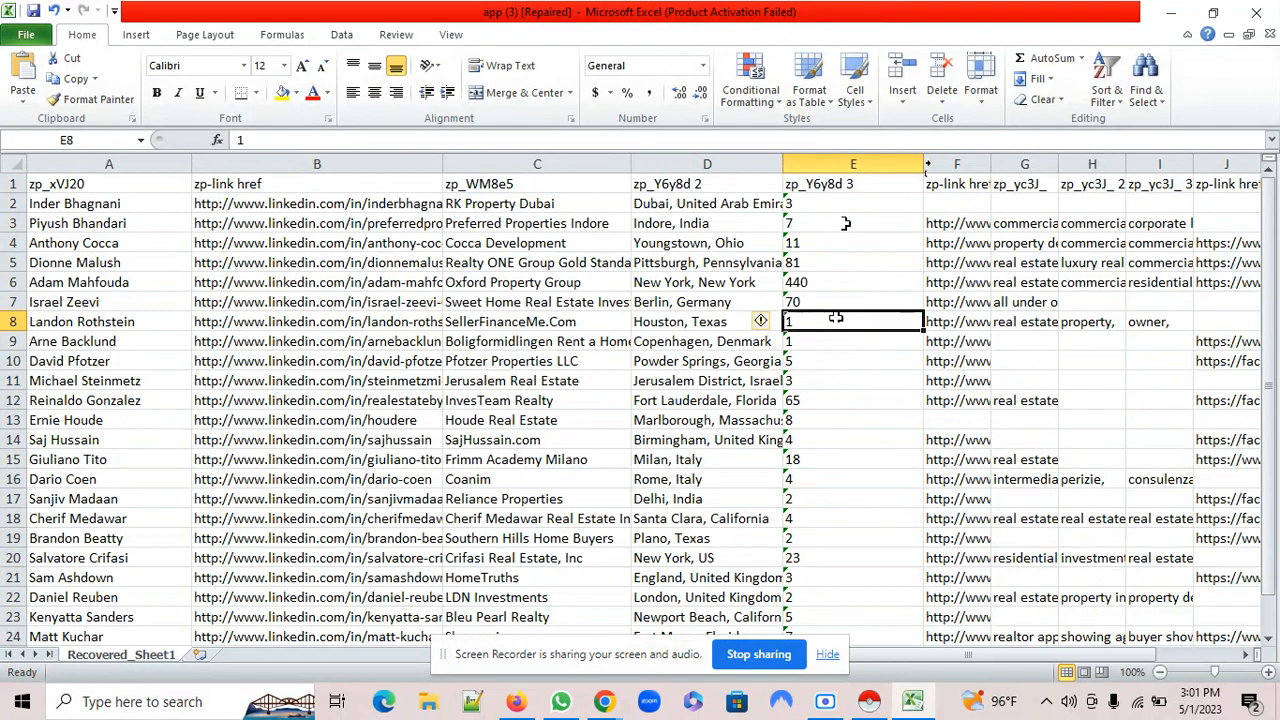
{"action": "left_click_drag", "start_coordinate": [921, 163], "coordinate": [1066, 163]}
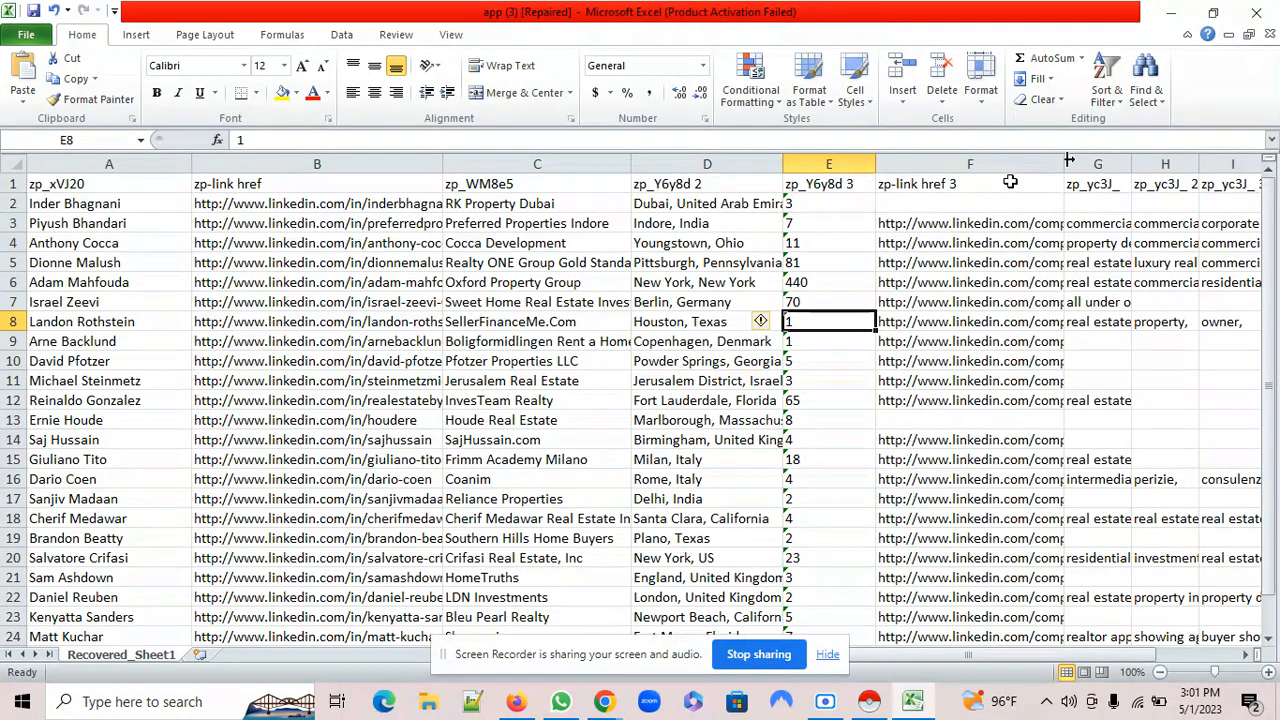
{"action": "left_click_drag", "start_coordinate": [630, 163], "coordinate": [538, 163]}
- Widen the keyword columns and delete the three adjacent ones, zp_yc3J_, zp_yc3J_ 2 and zp_yc3J_ 3
{"action": "left_click_drag", "start_coordinate": [972, 164], "coordinate": [1194, 181]}
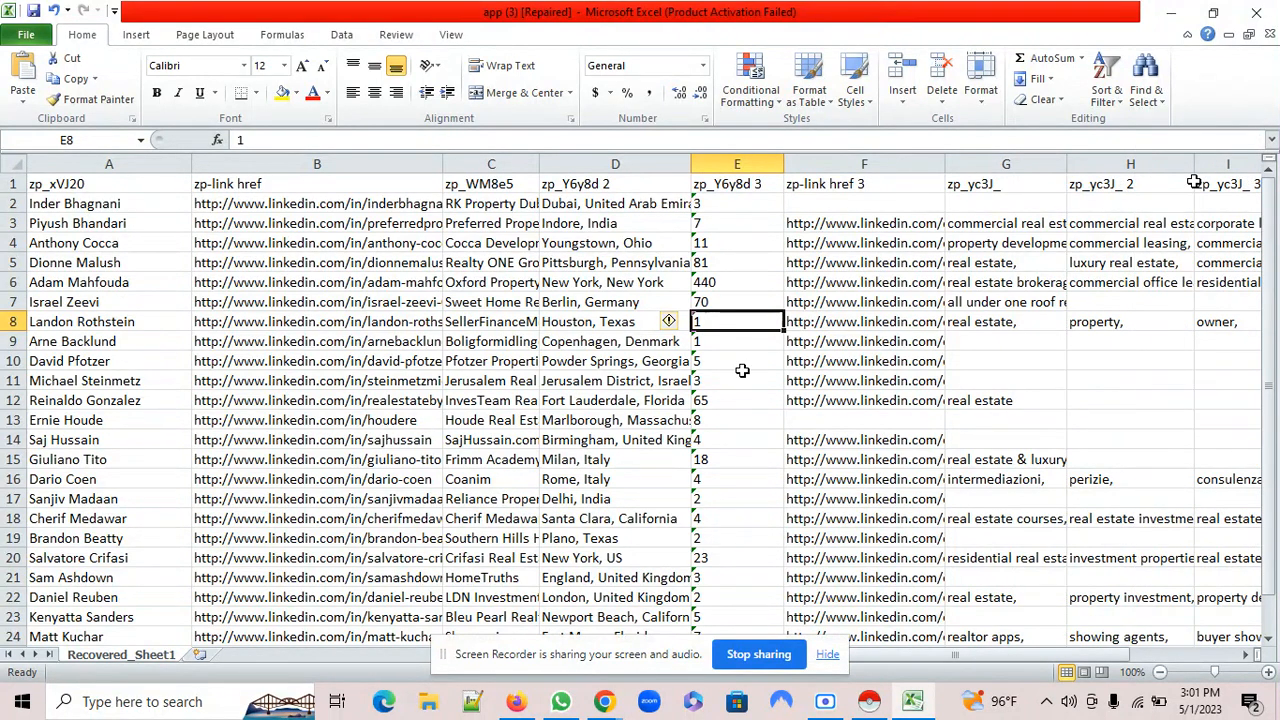
{"action": "left_click_drag", "start_coordinate": [916, 658], "coordinate": [945, 658]}
{"action": "left_click_drag", "start_coordinate": [577, 164], "coordinate": [716, 174]}
{"action": "right_click", "coordinate": [680, 242]}
{"action": "left_click", "coordinate": [726, 388]}
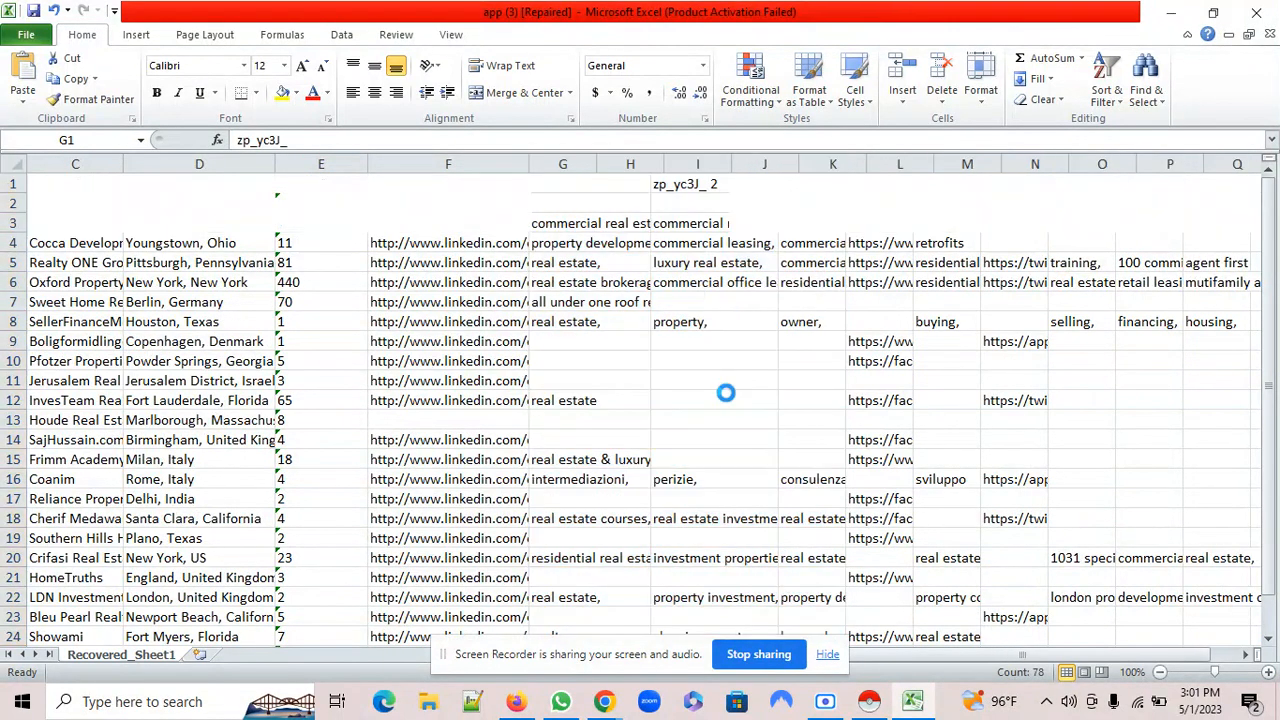
- Widen columns G to I and delete these Facebook link, keyword and Twitter link columns
{"action": "left_click_drag", "start_coordinate": [597, 163], "coordinate": [703, 160]}
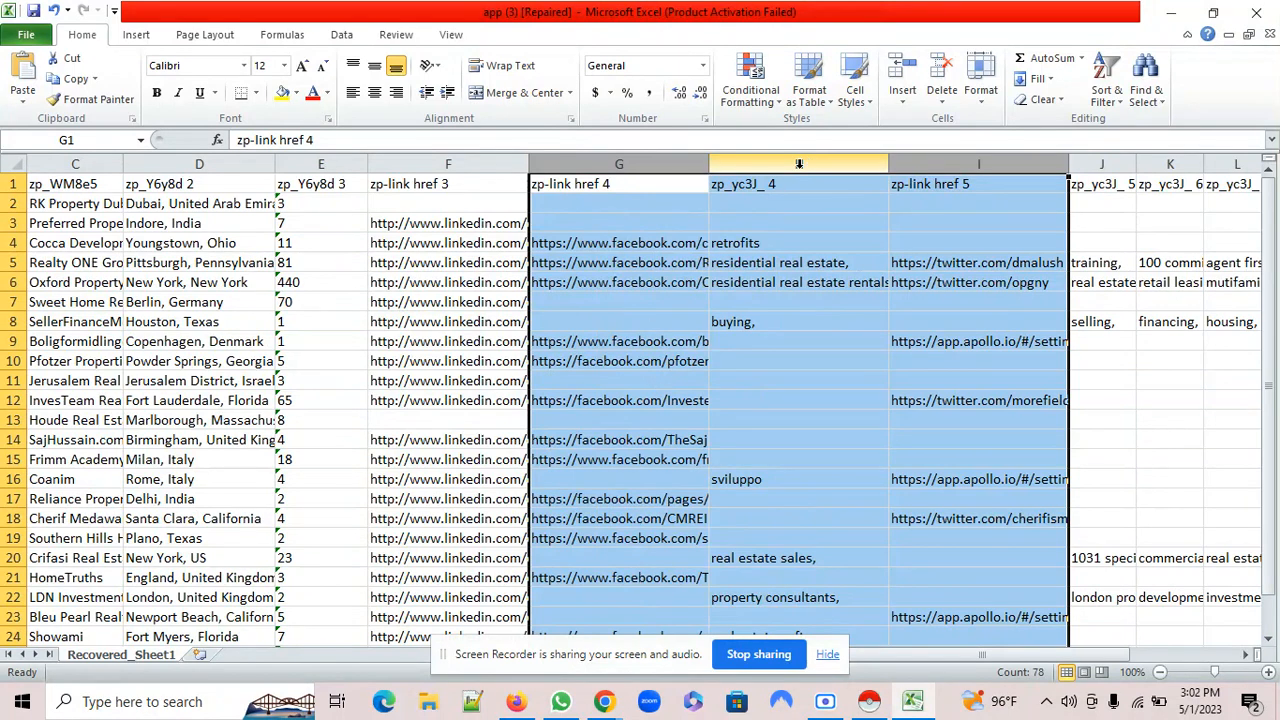
{"action": "left_click", "coordinate": [982, 163]}
{"action": "left_click_drag", "start_coordinate": [982, 163], "coordinate": [679, 163]}
{"action": "right_click", "coordinate": [673, 226]}
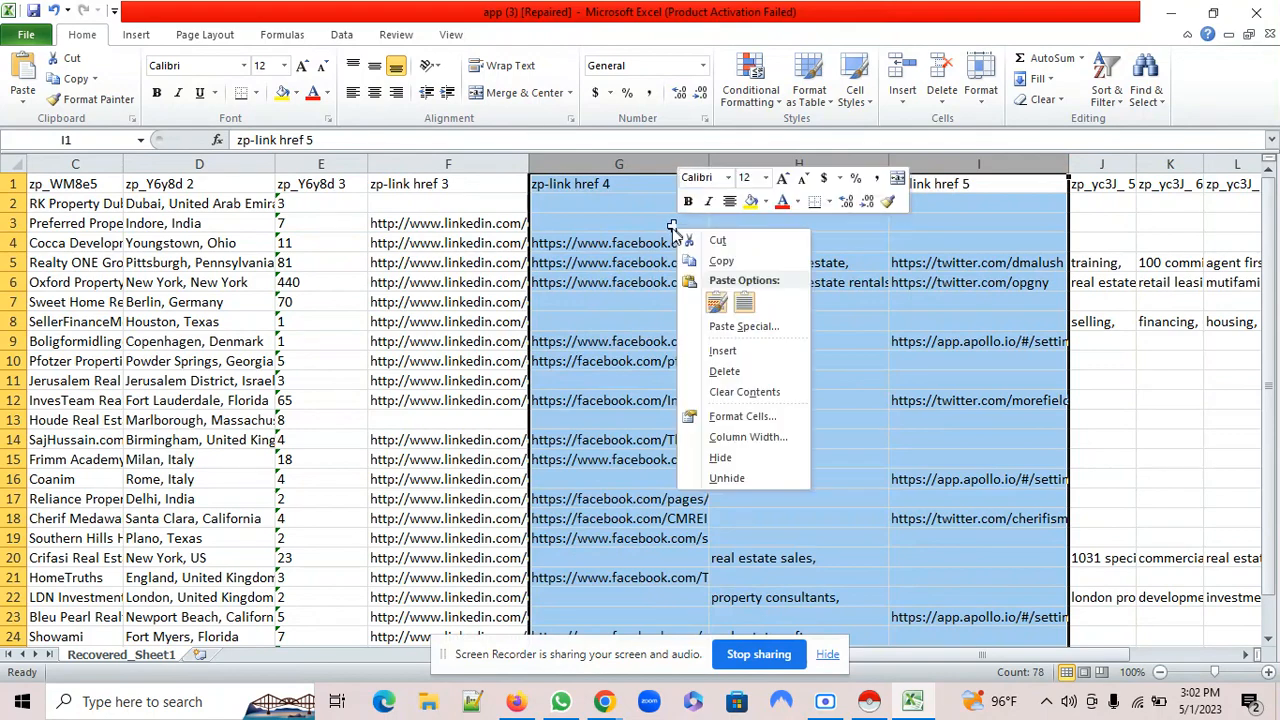
{"action": "left_click", "coordinate": [725, 371]}
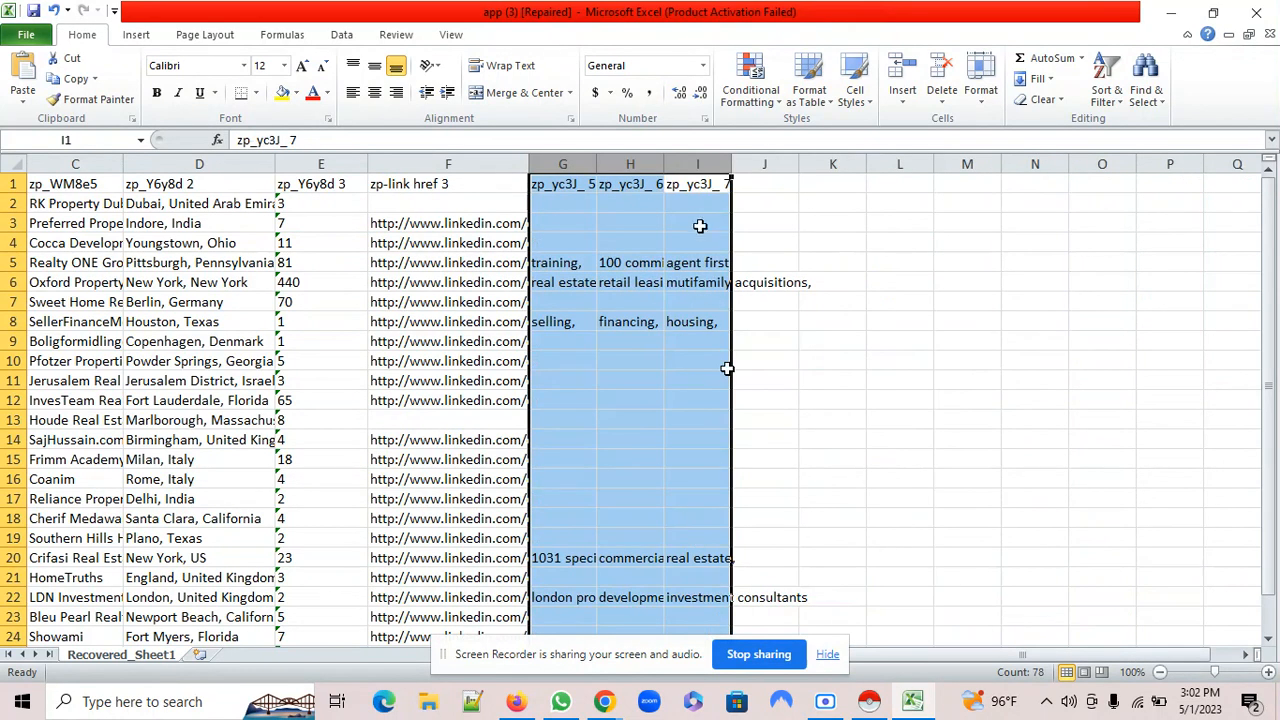
- Widen and delete the remaining keyword columns zp_yc3J_ 5, zp_yc3J_ 6 and zp_yc3J_ 7
{"action": "left_click_drag", "start_coordinate": [731, 163], "coordinate": [819, 163]}
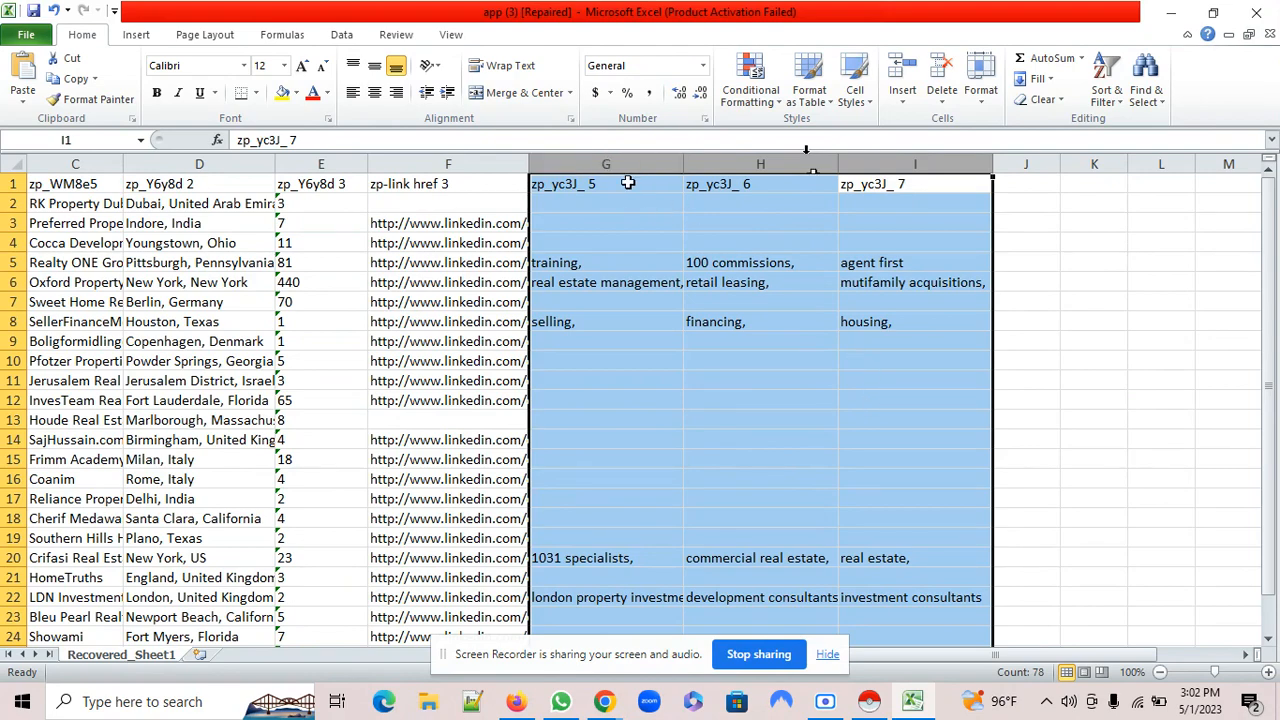
{"action": "right_click", "coordinate": [627, 183]}
{"action": "left_click", "coordinate": [680, 323]}
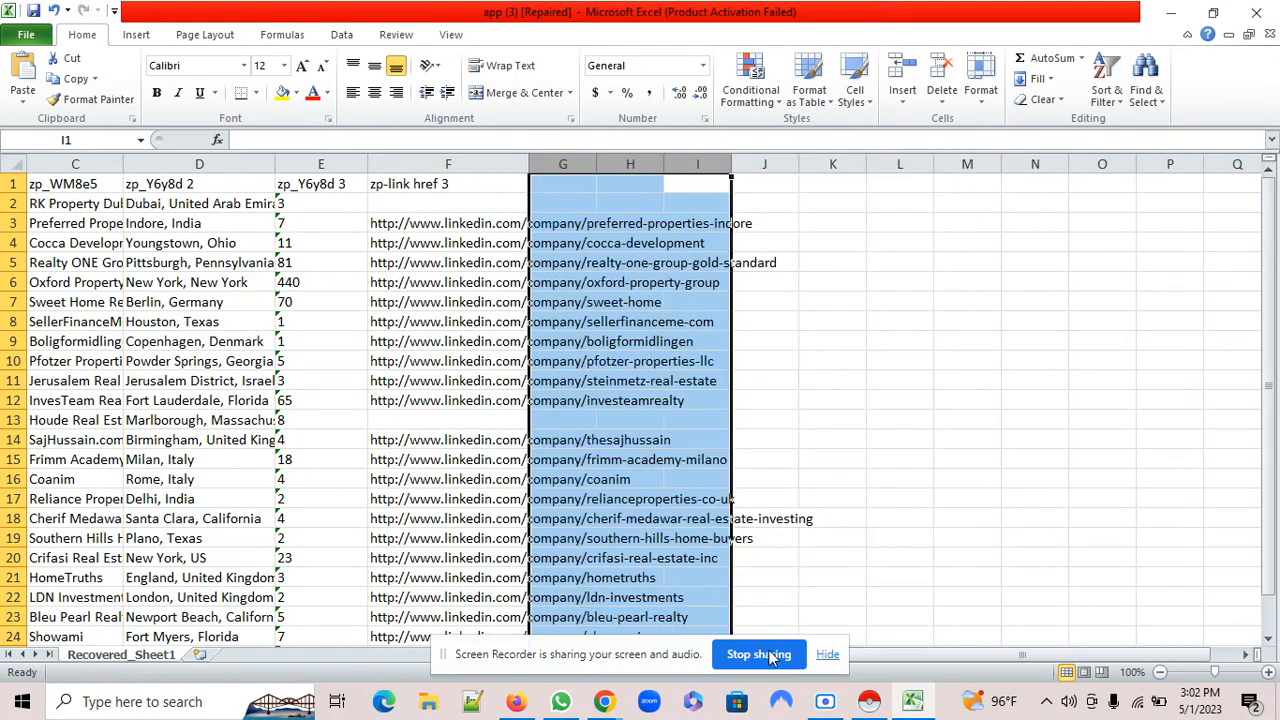
- Widen company name column C so that more of each name can be read
{"action": "scroll", "coordinate": [663, 326], "scroll_direction": "left", "scroll_amount": 2}
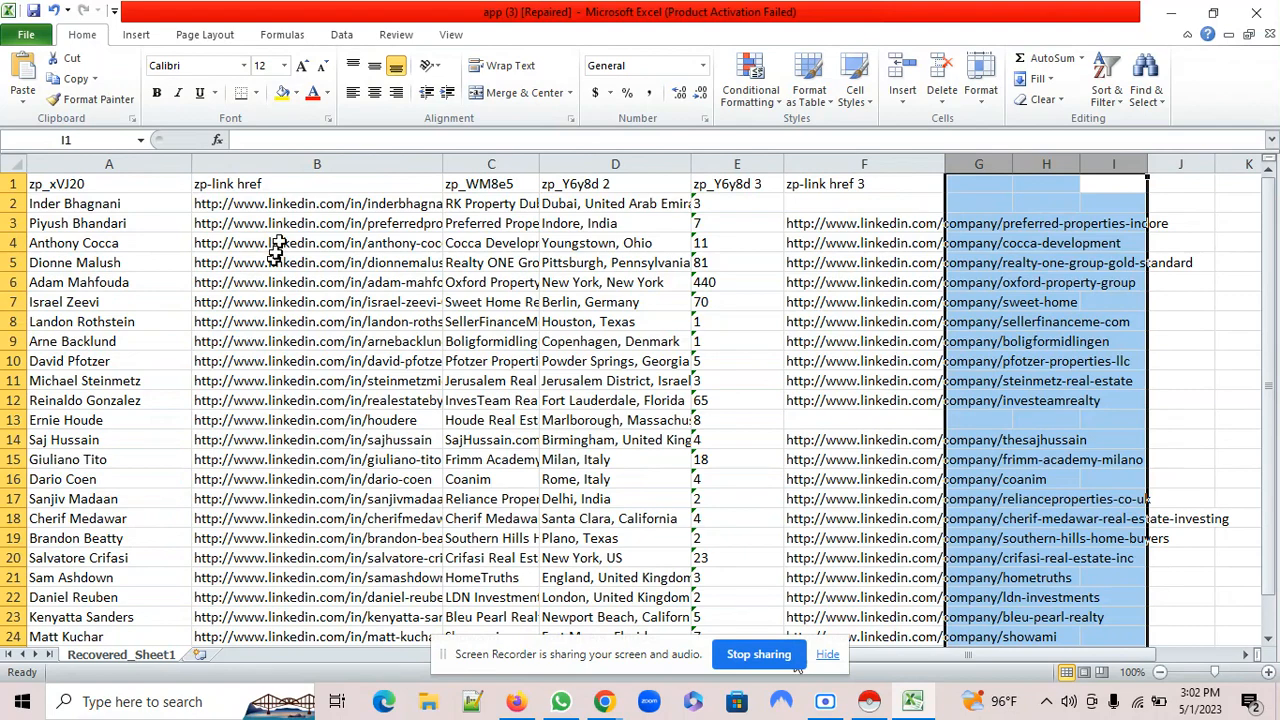
{"action": "left_click", "coordinate": [500, 304]}
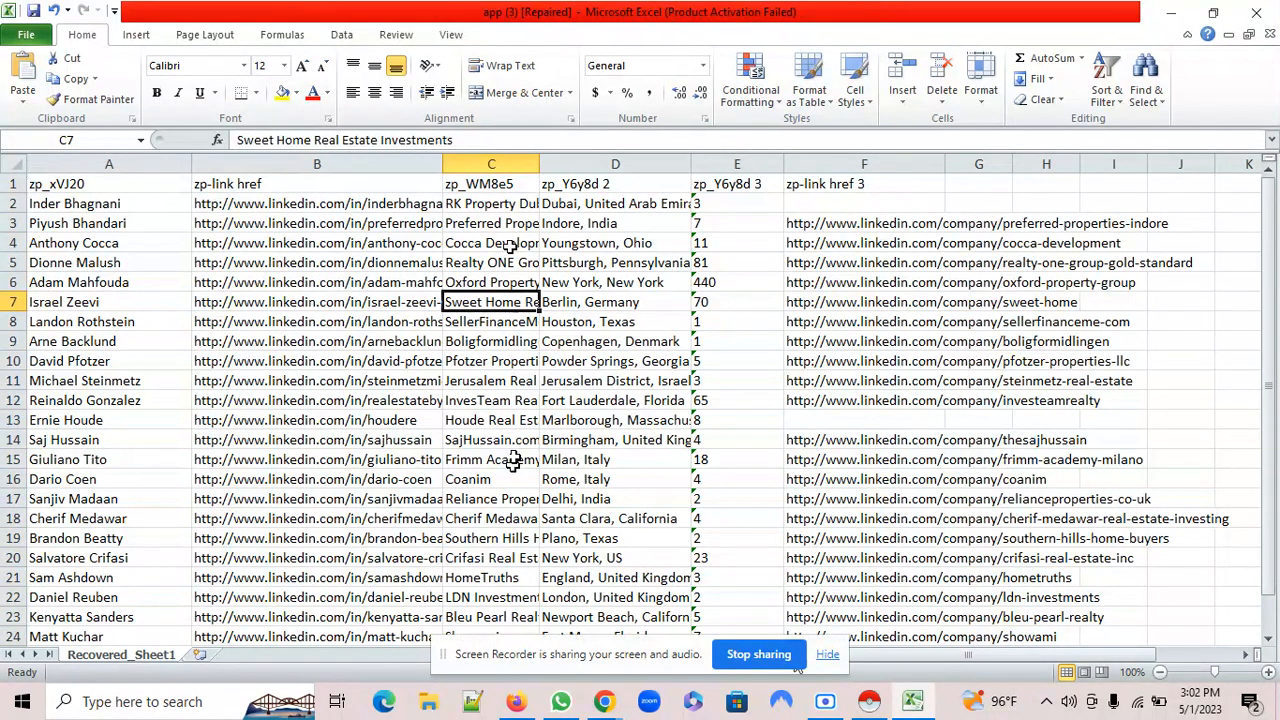
{"action": "left_click_drag", "start_coordinate": [540, 163], "coordinate": [600, 175]}
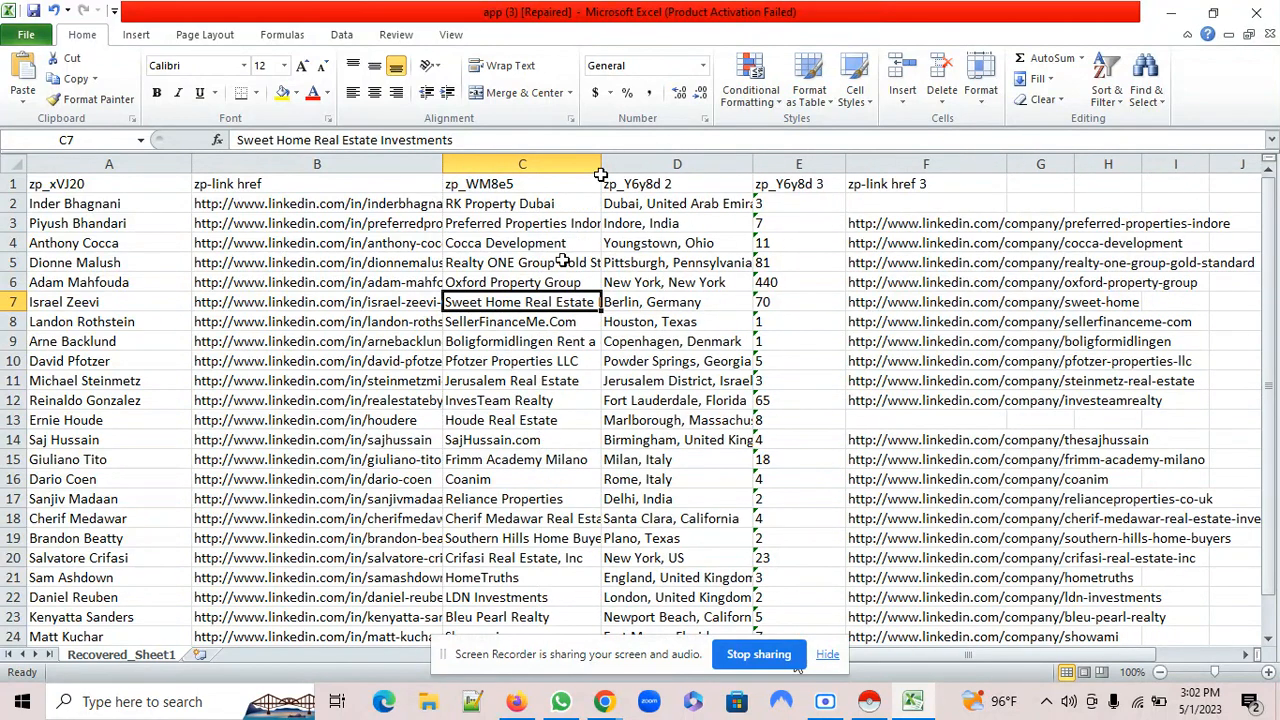
{"action": "triple_click", "coordinate": [545, 205]}
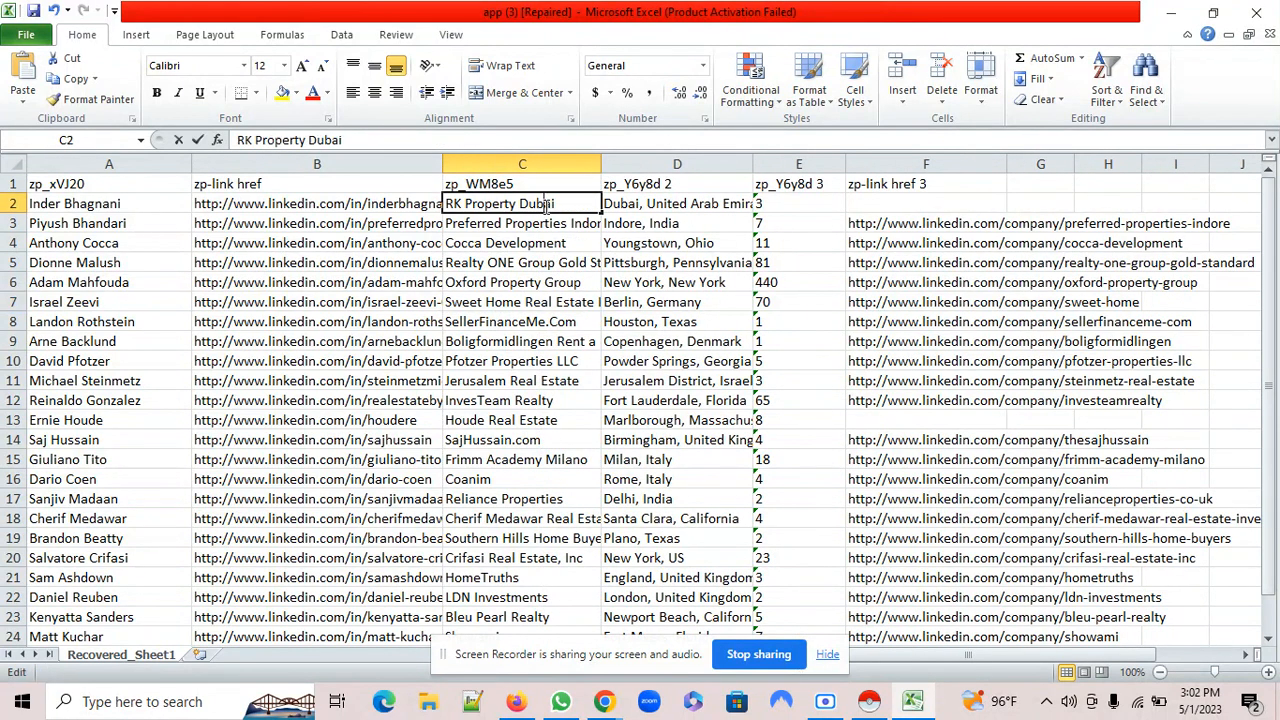
{"action": "left_click", "coordinate": [546, 204]}
{"action": "left_click", "coordinate": [550, 228]}
{"action": "double_click", "coordinate": [535, 223]}
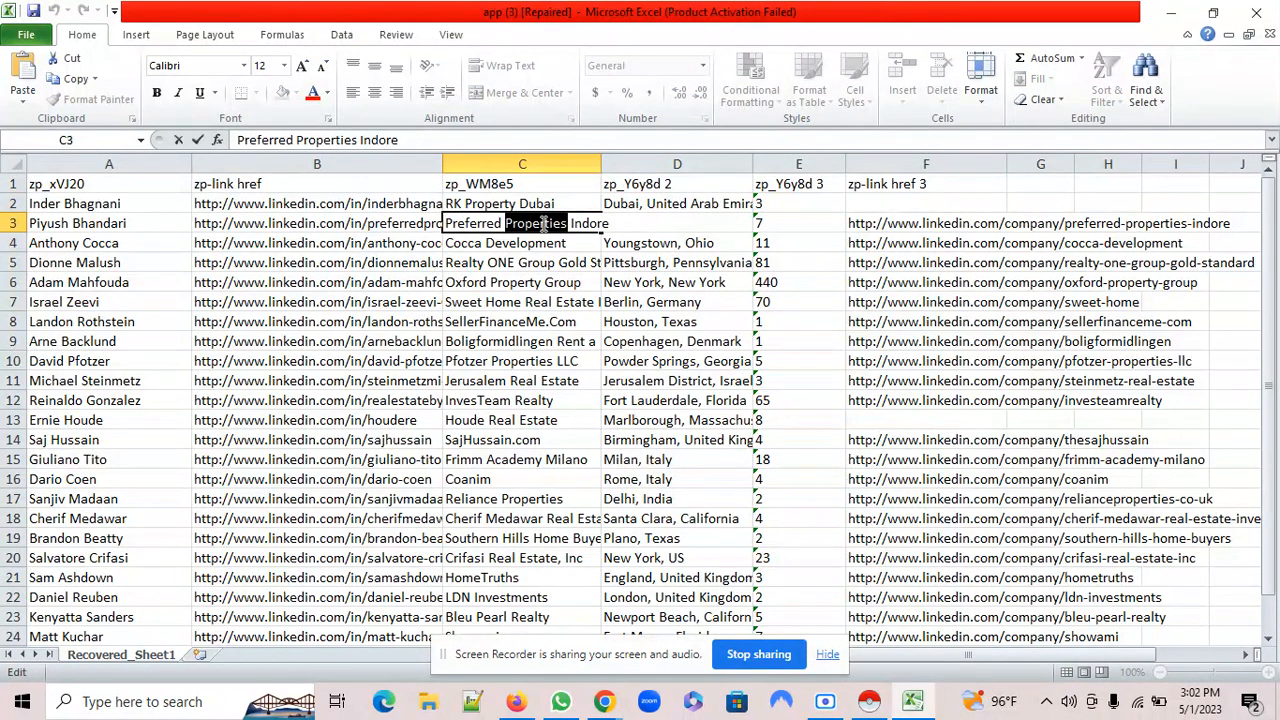
{"action": "left_click", "coordinate": [548, 204]}
{"action": "double_click", "coordinate": [561, 203]}
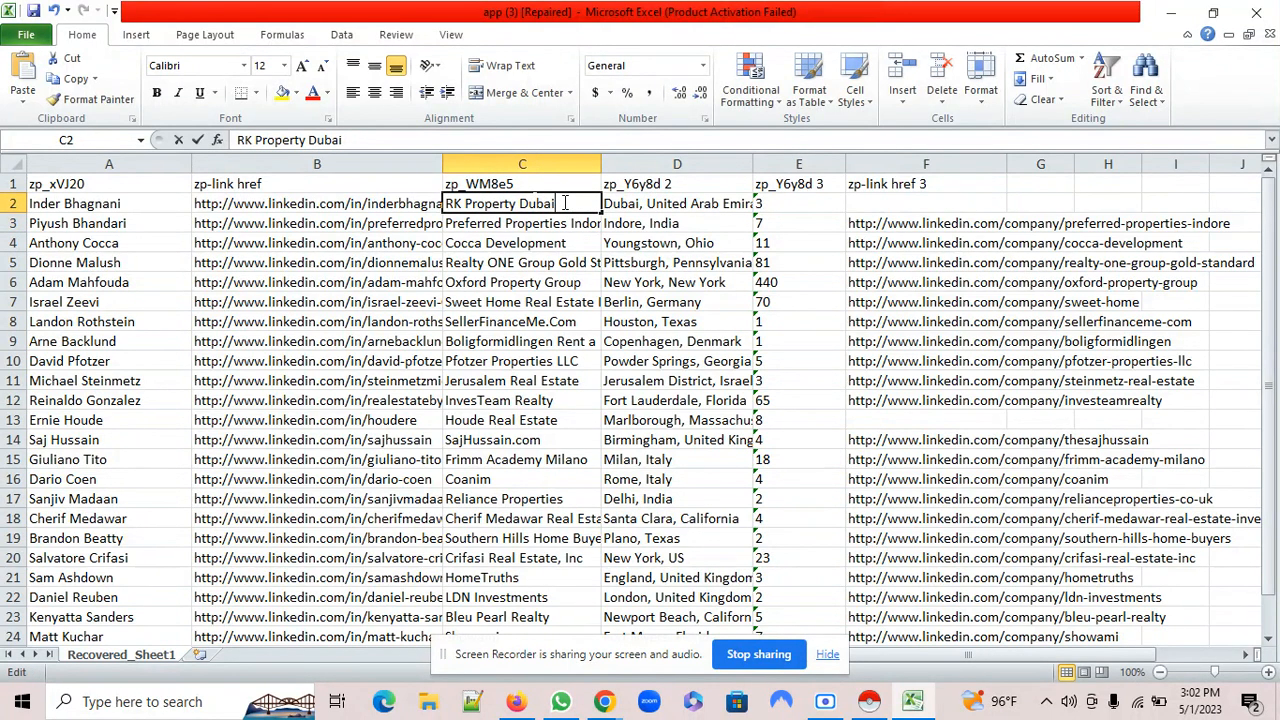
{"action": "left_click_drag", "start_coordinate": [563, 206], "coordinate": [437, 212]}
{"action": "left_click", "coordinate": [487, 219]}
{"action": "right_click", "coordinate": [487, 219]}
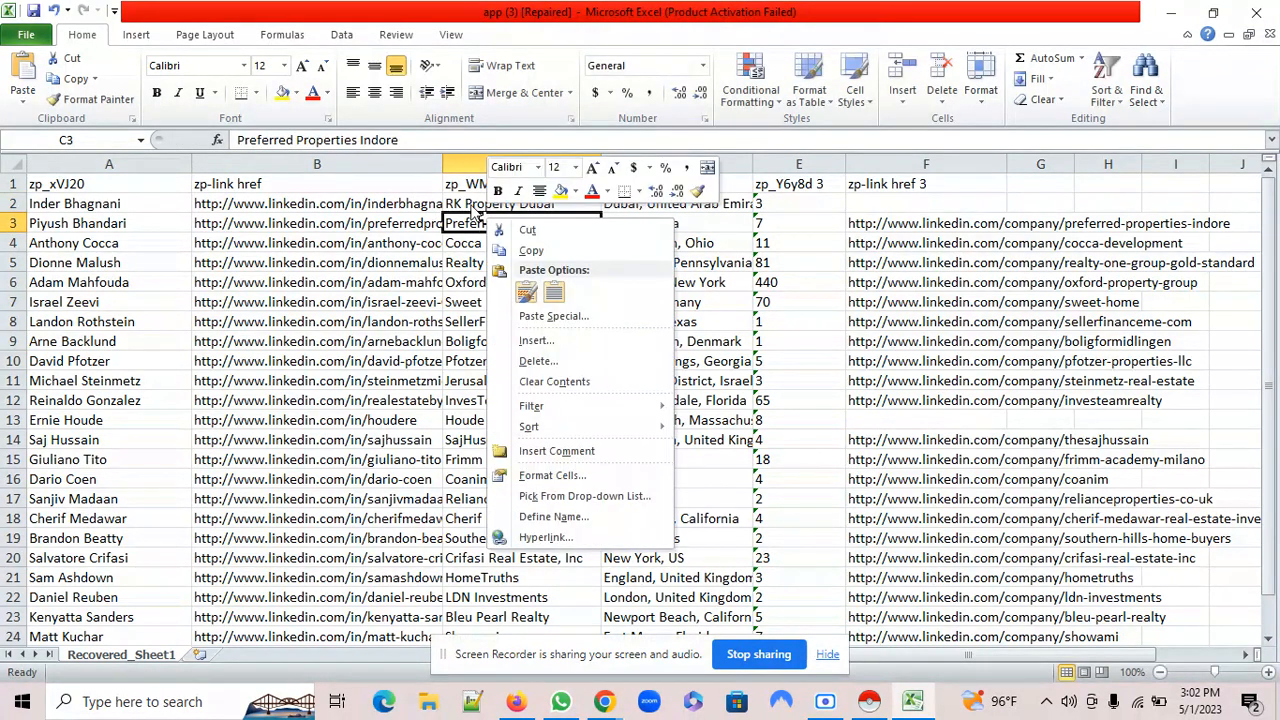
{"action": "double_click", "coordinate": [445, 205]}
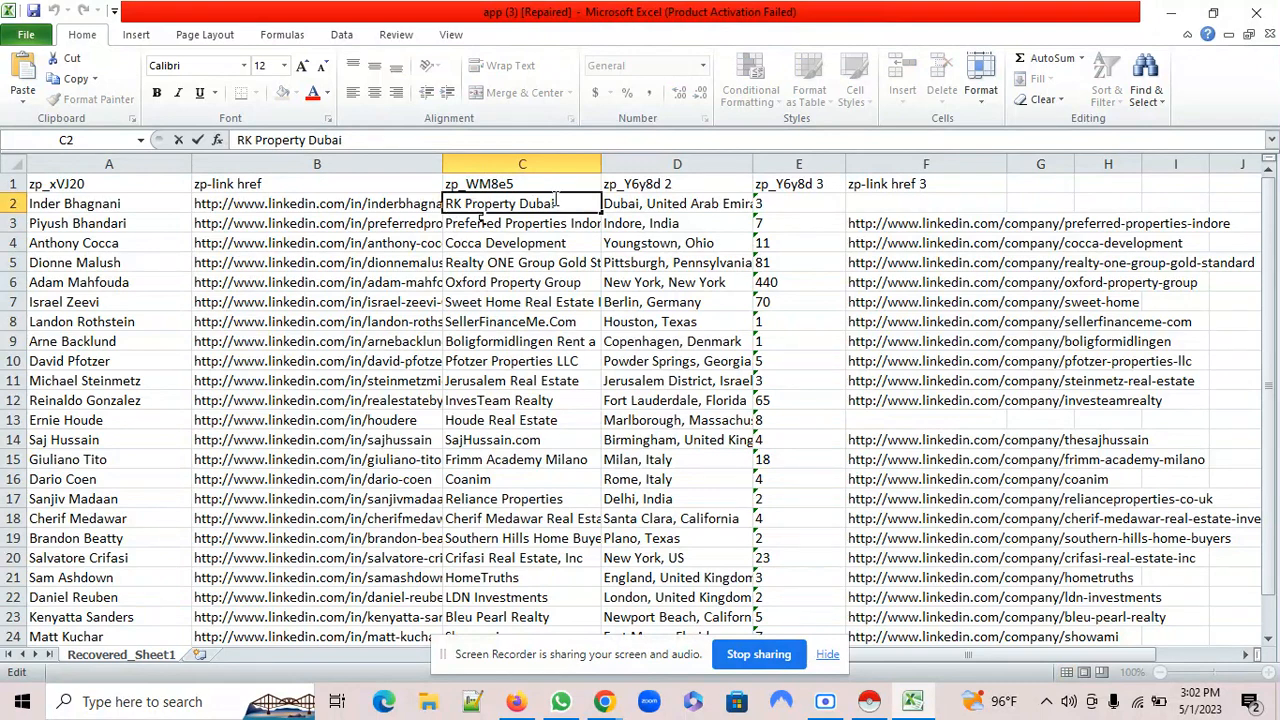
- Copy the selected part of the company LinkedIn link in cell F3, up to linkedin.com/company/preferred
{"action": "left_click", "coordinate": [918, 224]}
{"action": "double_click", "coordinate": [918, 224]}
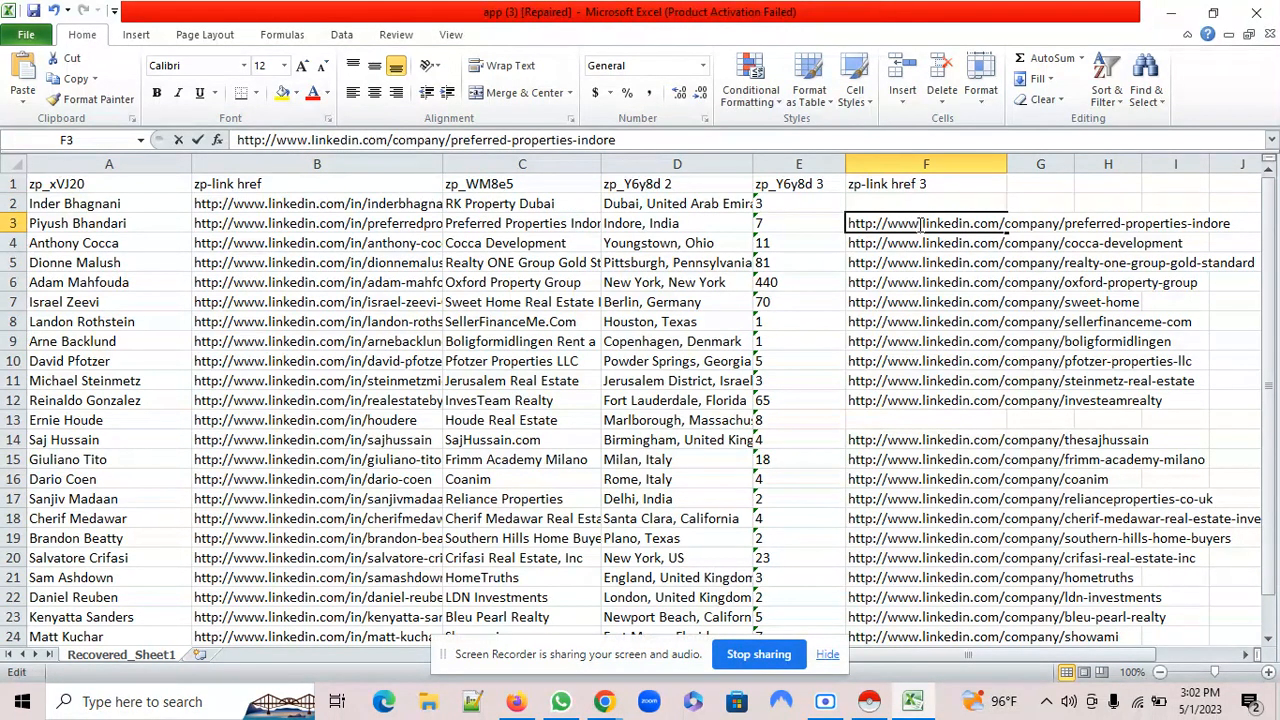
{"action": "double_click", "coordinate": [919, 224]}
{"action": "right_click", "coordinate": [922, 229]}
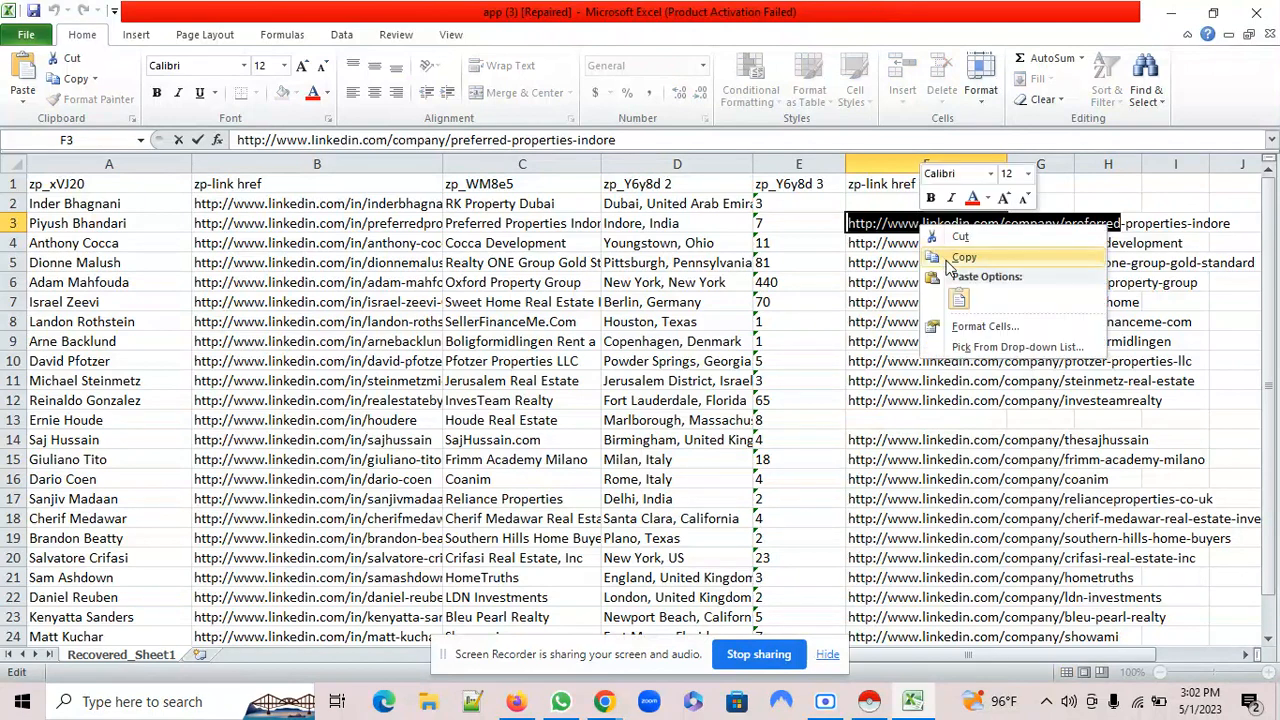
{"action": "left_click", "coordinate": [940, 258]}
- Switch to Chrome and load the copied LinkedIn company address in the tab showing the Organic to Green contact page
{"action": "left_click", "coordinate": [1217, 16]}
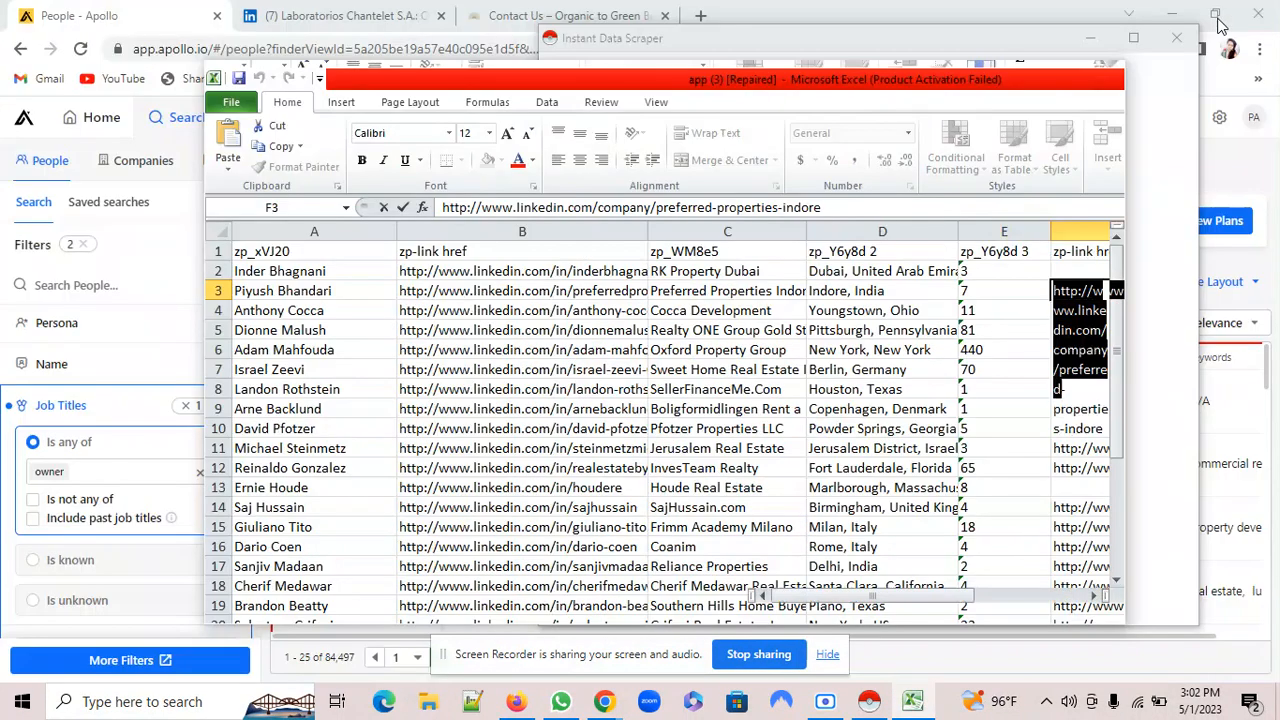
{"action": "left_click", "coordinate": [594, 13]}
{"action": "left_click", "coordinate": [508, 52]}
{"action": "right_click", "coordinate": [508, 52]}
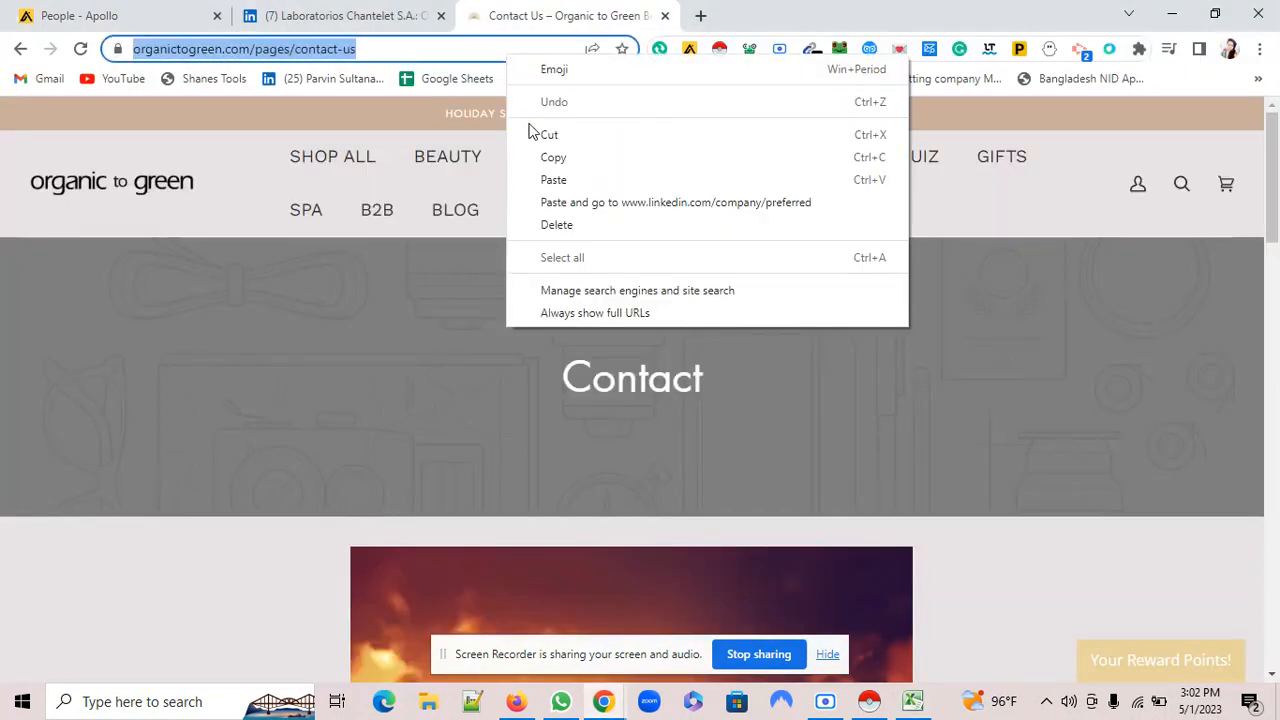
{"action": "left_click", "coordinate": [549, 181]}
{"action": "key", "text": "Return"}
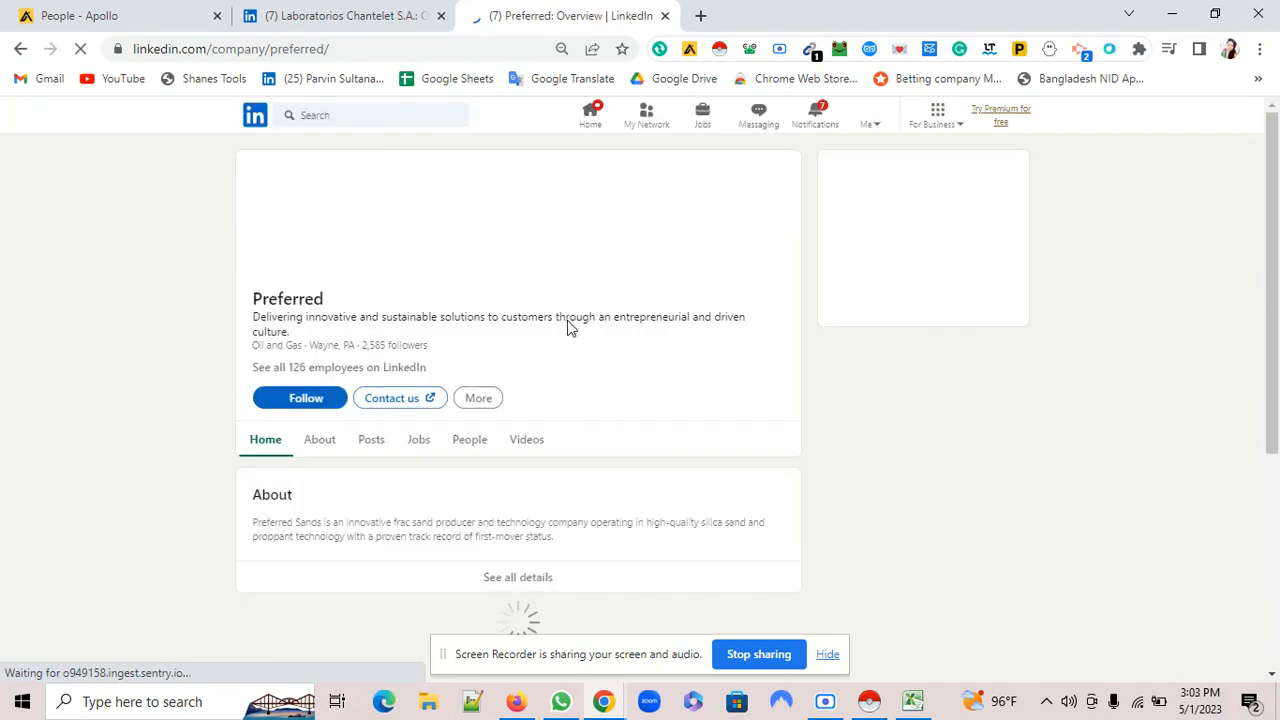
- Examine the website, phone, industry and company size on the company's LinkedIn About page, and return to the Apollo people search
{"action": "scroll", "coordinate": [443, 451], "scroll_direction": "down", "scroll_amount": 1}
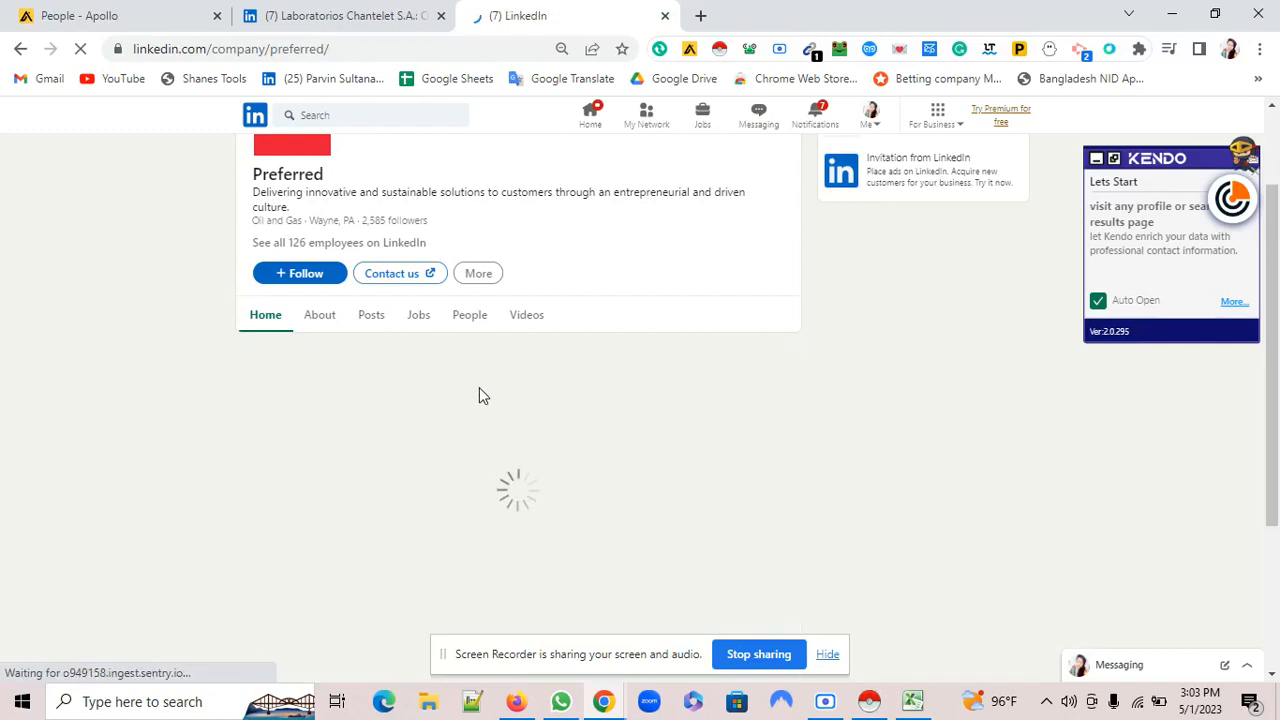
{"action": "left_click", "coordinate": [322, 323]}
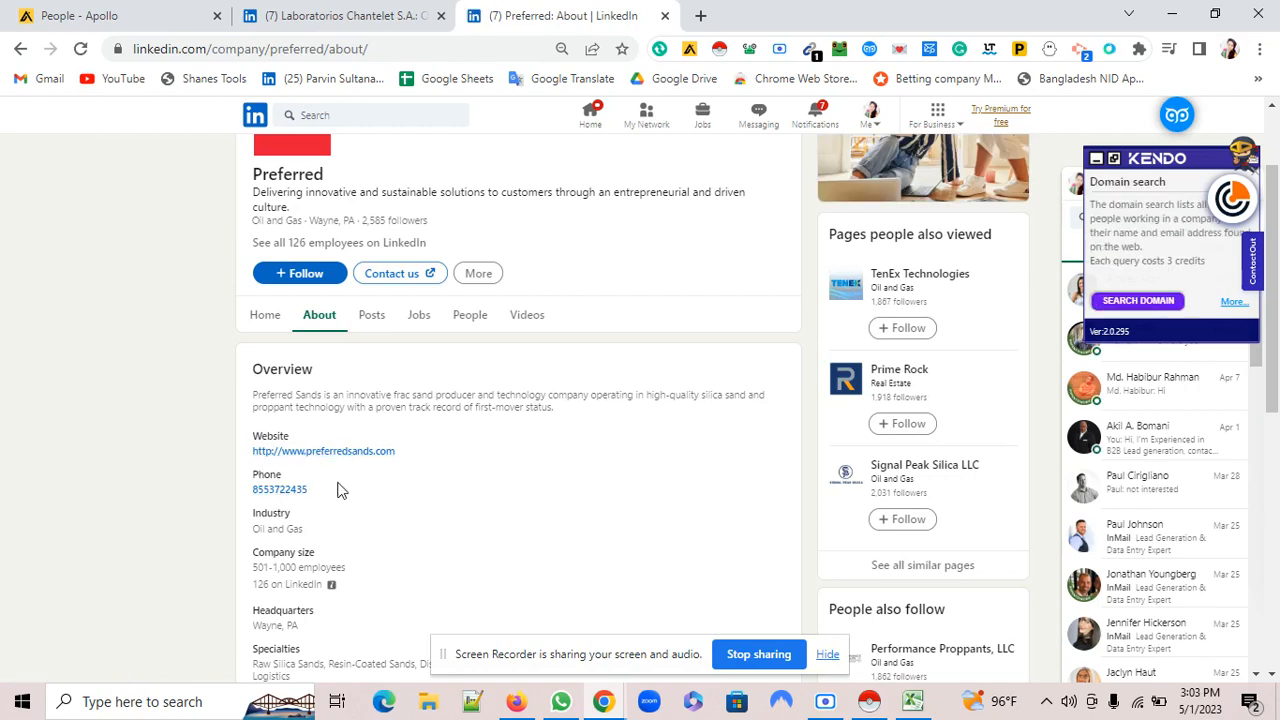
{"action": "scroll", "coordinate": [365, 495], "scroll_direction": "down", "scroll_amount": 2}
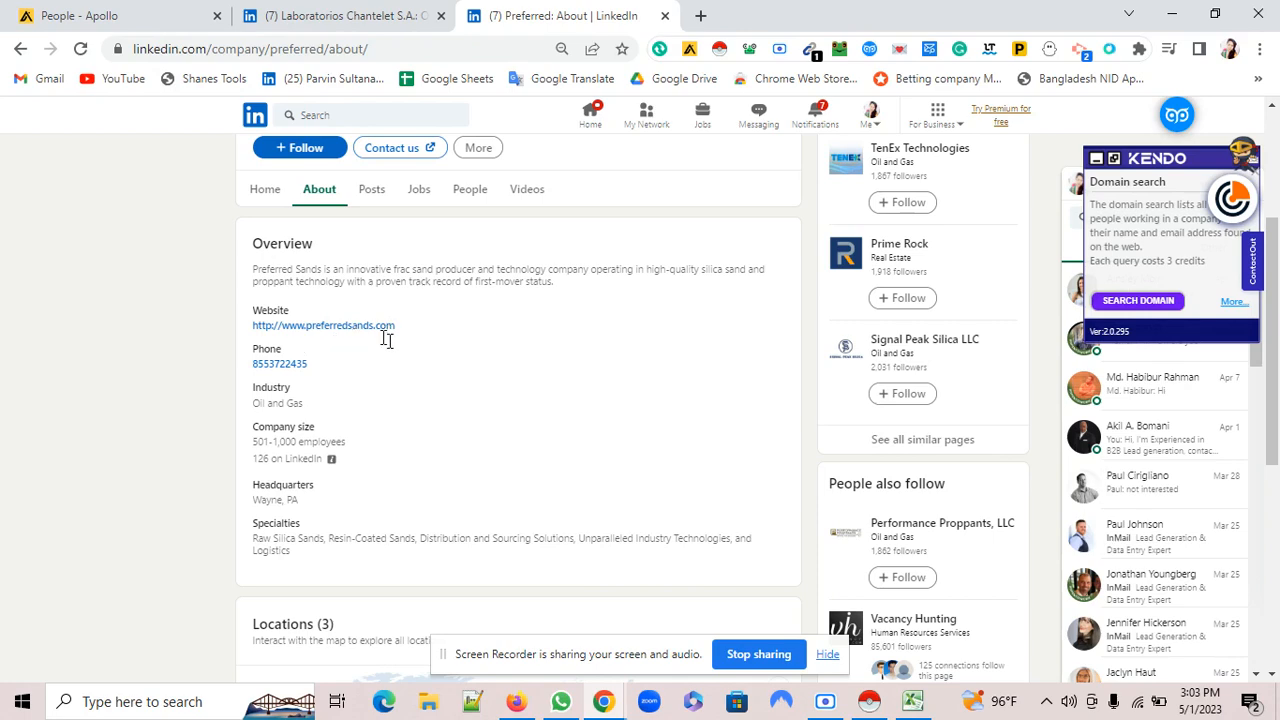
{"action": "left_click", "coordinate": [50, 18]}
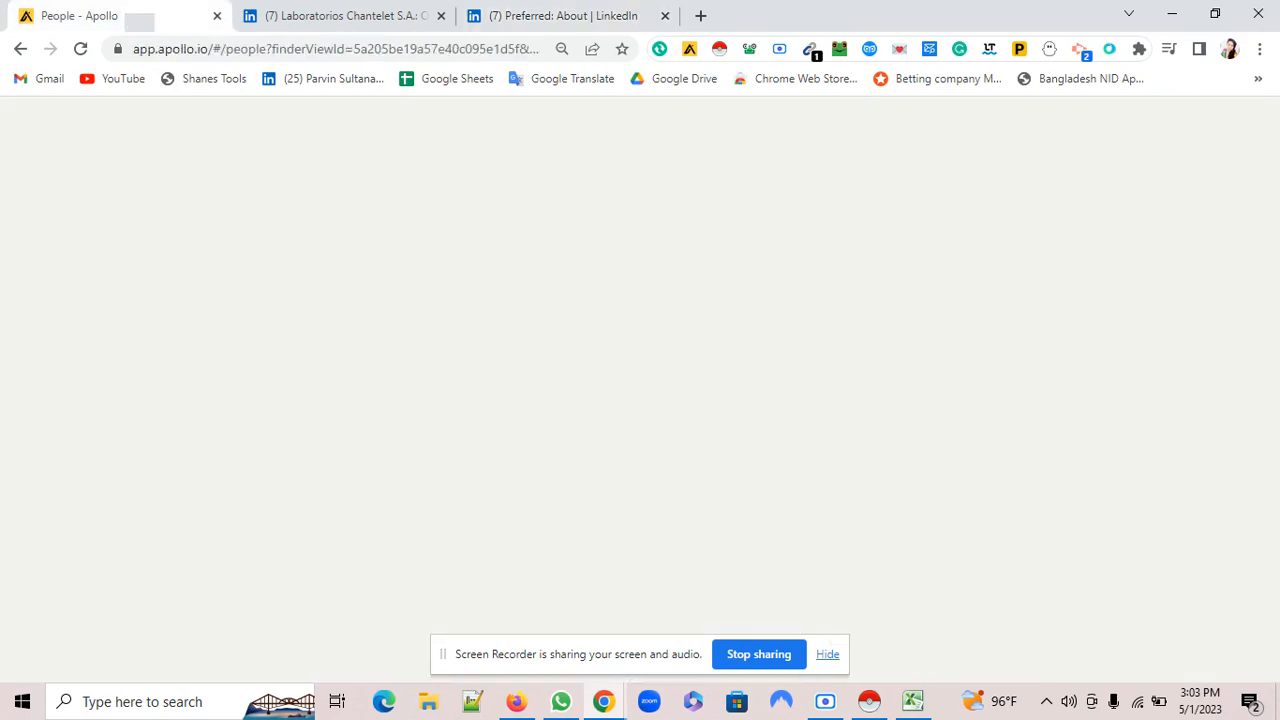